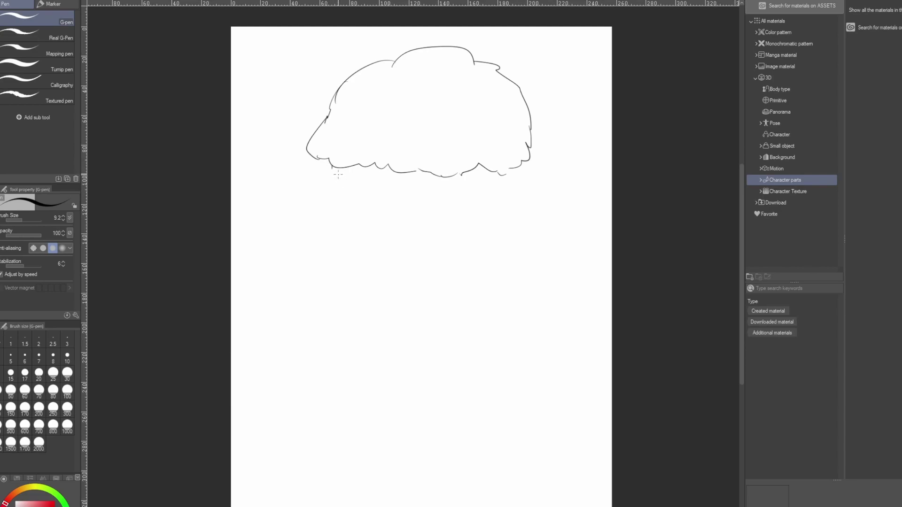
Finish the scalloped edge of the large fluffy cap shape and sketch a rounded face outline beneath it
{"action": "left_click_drag", "start_coordinate": [525, 161], "coordinate": [525, 177]}
{"action": "mouse_move", "coordinate": [387, 243]}
{"action": "left_mouse_down"}
{"action": "mouse_move", "coordinate": [436, 202]}
{"action": "mouse_move", "coordinate": [458, 202]}
{"action": "mouse_move", "coordinate": [469, 230]}
{"action": "mouse_move", "coordinate": [466, 286]}
{"action": "mouse_move", "coordinate": [398, 276]}
{"action": "mouse_move", "coordinate": [412, 295]}
{"action": "mouse_move", "coordinate": [405, 288]}
{"action": "mouse_move", "coordinate": [439, 299]}
{"action": "left_mouse_up"}
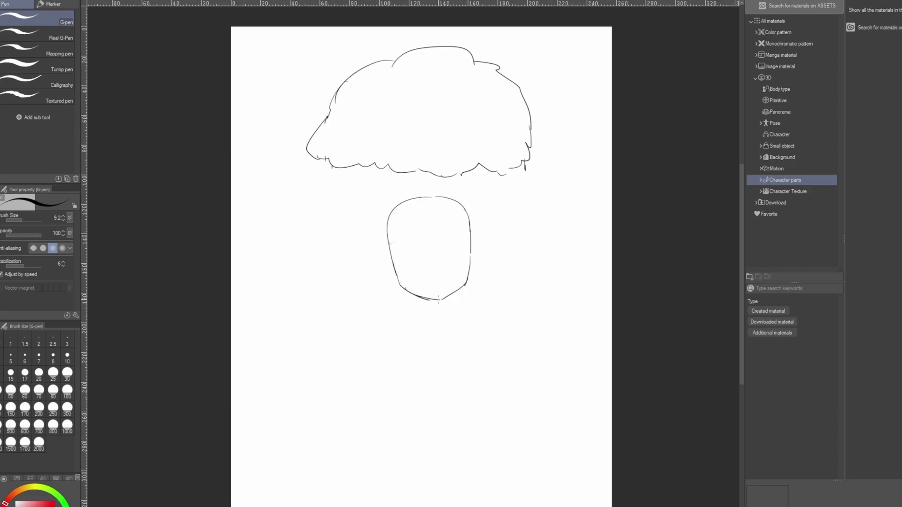
Sketch the upper lids, flared lashes and crease lines for both eyes inside the face outline
{"action": "scroll", "coordinate": [420, 279], "scroll_direction": "up", "scroll_amount": 3}
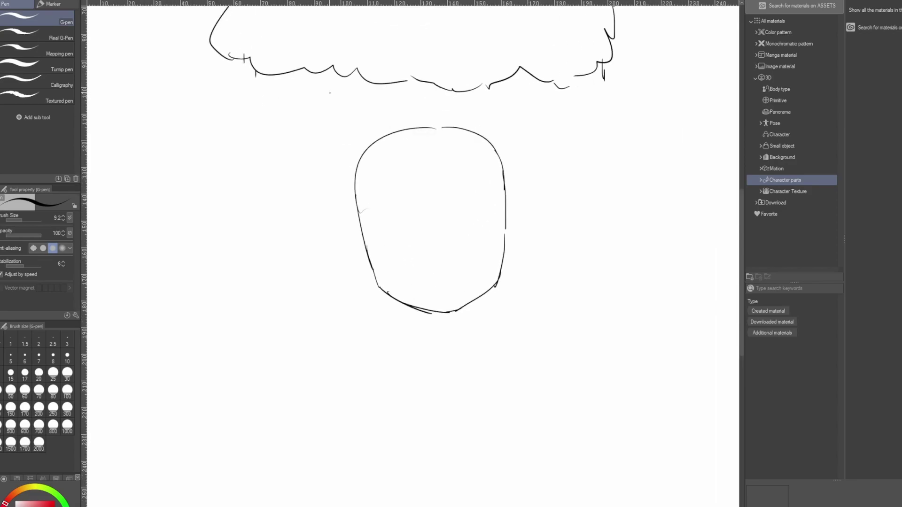
{"action": "mouse_move", "coordinate": [372, 190]}
{"action": "left_mouse_down"}
{"action": "mouse_move", "coordinate": [473, 163]}
{"action": "mouse_move", "coordinate": [494, 174]}
{"action": "mouse_move", "coordinate": [496, 198]}
{"action": "mouse_move", "coordinate": [373, 212]}
{"action": "left_mouse_up"}
{"action": "mouse_move", "coordinate": [489, 184]}
{"action": "left_mouse_down"}
{"action": "mouse_move", "coordinate": [501, 177]}
{"action": "mouse_move", "coordinate": [491, 187]}
{"action": "mouse_move", "coordinate": [507, 194]}
{"action": "mouse_move", "coordinate": [487, 173]}
{"action": "left_mouse_up"}
{"action": "mouse_move", "coordinate": [490, 186]}
{"action": "left_mouse_down"}
{"action": "mouse_move", "coordinate": [484, 175]}
{"action": "mouse_move", "coordinate": [454, 180]}
{"action": "left_mouse_up"}
{"action": "mouse_move", "coordinate": [392, 186]}
{"action": "left_mouse_down"}
{"action": "mouse_move", "coordinate": [407, 188]}
{"action": "mouse_move", "coordinate": [382, 203]}
{"action": "left_mouse_up"}
{"action": "left_click_drag", "start_coordinate": [361, 194], "coordinate": [374, 205]}
{"action": "mouse_move", "coordinate": [382, 204]}
{"action": "left_mouse_down"}
{"action": "mouse_move", "coordinate": [376, 214]}
{"action": "mouse_move", "coordinate": [381, 199]}
{"action": "left_mouse_up"}
{"action": "mouse_move", "coordinate": [468, 189]}
{"action": "left_mouse_down"}
{"action": "mouse_move", "coordinate": [484, 207]}
{"action": "mouse_move", "coordinate": [489, 201]}
{"action": "mouse_move", "coordinate": [479, 208]}
{"action": "left_mouse_up"}
{"action": "left_click_drag", "start_coordinate": [394, 198], "coordinate": [396, 199]}
{"action": "key", "text": "ctrl+z"}
{"action": "key", "text": "ctrl+z"}
{"action": "key", "text": "ctrl+z"}
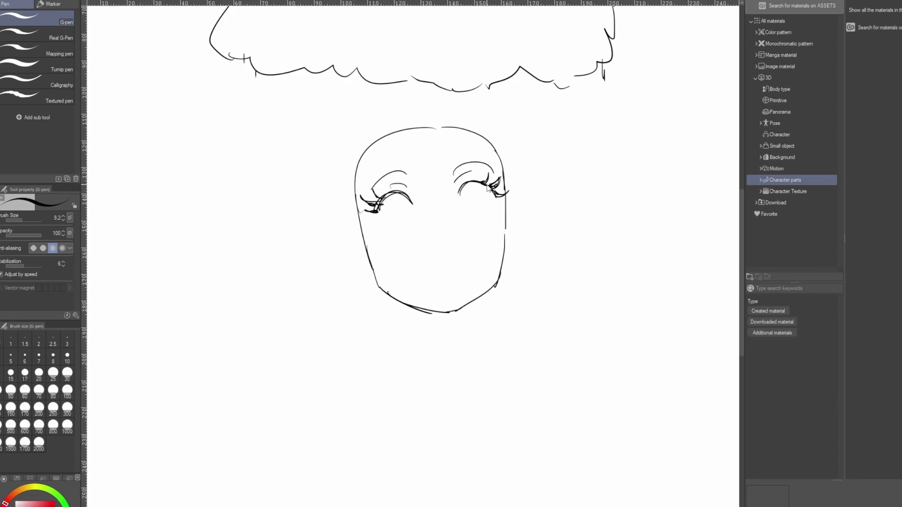
Draw round irises under both upper lids and add the dark pupils
{"action": "mouse_move", "coordinate": [470, 185]}
{"action": "left_mouse_down"}
{"action": "mouse_move", "coordinate": [484, 186]}
{"action": "mouse_move", "coordinate": [486, 202]}
{"action": "left_mouse_up"}
{"action": "key", "text": "ctrl+z"}
{"action": "key", "text": "ctrl+z"}
{"action": "mouse_move", "coordinate": [386, 197]}
{"action": "left_mouse_down"}
{"action": "mouse_move", "coordinate": [404, 212]}
{"action": "mouse_move", "coordinate": [396, 217]}
{"action": "mouse_move", "coordinate": [400, 194]}
{"action": "mouse_move", "coordinate": [398, 214]}
{"action": "left_mouse_up"}
{"action": "key", "text": "ctrl+z"}
{"action": "key", "text": "ctrl+z"}
{"action": "key", "text": "ctrl+z"}
{"action": "key", "text": "ctrl+z"}
{"action": "key", "text": "ctrl+z"}
{"action": "left_click_drag", "start_coordinate": [472, 191], "coordinate": [475, 191]}
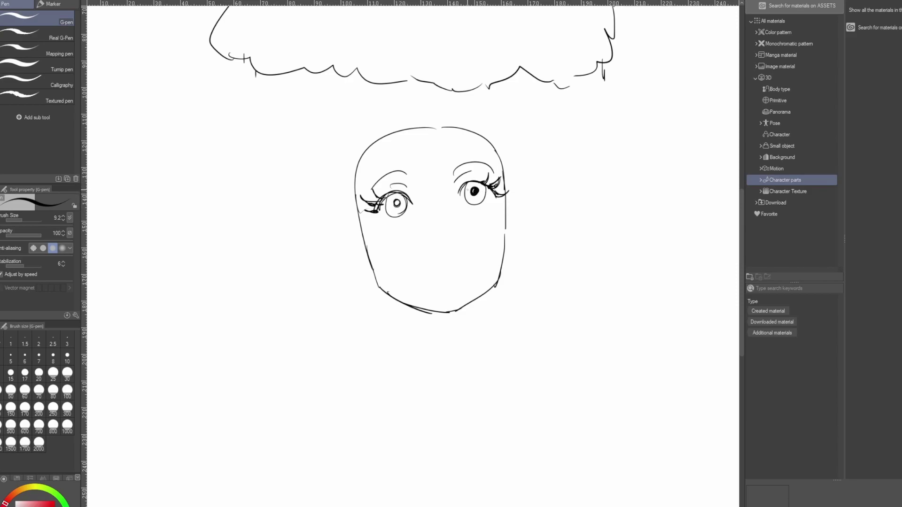
Refine the brow line, then draw a small nose and a wide open, smiling mouth
{"action": "left_click_drag", "start_coordinate": [383, 174], "coordinate": [406, 175]}
{"action": "left_click_drag", "start_coordinate": [430, 224], "coordinate": [432, 237]}
{"action": "mouse_move", "coordinate": [416, 269]}
{"action": "left_mouse_down"}
{"action": "mouse_move", "coordinate": [480, 252]}
{"action": "mouse_move", "coordinate": [482, 281]}
{"action": "left_mouse_up"}
{"action": "key", "text": "ctrl+z"}
{"action": "left_click_drag", "start_coordinate": [414, 267], "coordinate": [472, 245]}
{"action": "key", "text": "ctrl+z"}
{"action": "key", "text": "ctrl+z"}
{"action": "mouse_move", "coordinate": [428, 213]}
{"action": "left_mouse_down"}
{"action": "mouse_move", "coordinate": [470, 265]}
{"action": "mouse_move", "coordinate": [446, 285]}
{"action": "left_mouse_up"}
{"action": "mouse_move", "coordinate": [414, 256]}
{"action": "left_mouse_down"}
{"action": "mouse_move", "coordinate": [432, 288]}
{"action": "mouse_move", "coordinate": [447, 282]}
{"action": "left_mouse_up"}
{"action": "left_click_drag", "start_coordinate": [416, 255], "coordinate": [455, 244]}
Draw an ear on each side of the face and sketch pointed fringe strands over the forehead
{"action": "mouse_move", "coordinate": [506, 208]}
{"action": "left_mouse_down"}
{"action": "mouse_move", "coordinate": [520, 225]}
{"action": "mouse_move", "coordinate": [509, 247]}
{"action": "left_mouse_up"}
{"action": "mouse_move", "coordinate": [352, 219]}
{"action": "left_mouse_down"}
{"action": "mouse_move", "coordinate": [362, 259]}
{"action": "mouse_move", "coordinate": [378, 270]}
{"action": "left_mouse_up"}
{"action": "mouse_move", "coordinate": [424, 139]}
{"action": "left_mouse_down"}
{"action": "mouse_move", "coordinate": [428, 203]}
{"action": "mouse_move", "coordinate": [419, 214]}
{"action": "mouse_move", "coordinate": [399, 148]}
{"action": "mouse_move", "coordinate": [357, 208]}
{"action": "left_mouse_up"}
{"action": "left_click_drag", "start_coordinate": [366, 171], "coordinate": [355, 214]}
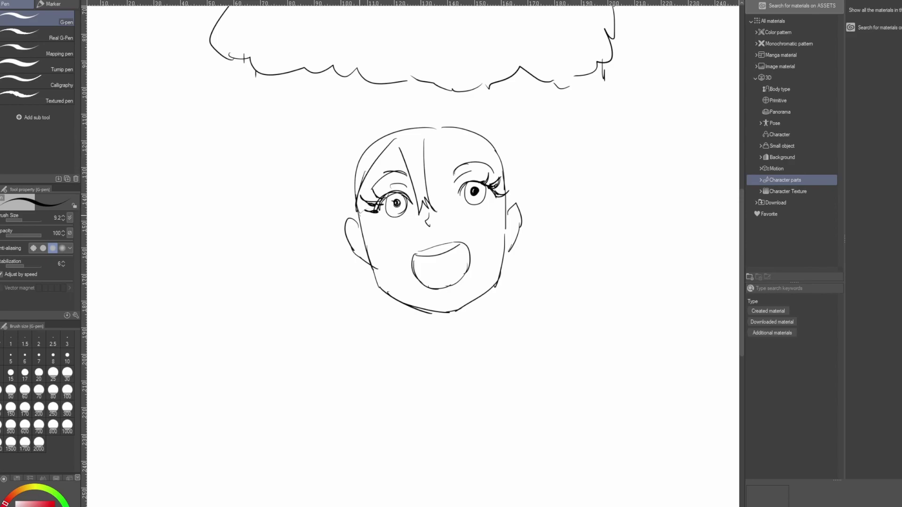
{"action": "mouse_move", "coordinate": [447, 137]}
{"action": "left_mouse_down"}
{"action": "mouse_move", "coordinate": [411, 231]}
{"action": "mouse_move", "coordinate": [428, 204]}
{"action": "mouse_move", "coordinate": [413, 231]}
{"action": "left_mouse_up"}
{"action": "key", "text": "ctrl+z"}
{"action": "left_click_drag", "start_coordinate": [390, 144], "coordinate": [403, 166]}
Erase the top and upper sides of the skull outline around the fringe
{"action": "key", "text": "e"}
{"action": "left_click_drag", "start_coordinate": [379, 132], "coordinate": [352, 192]}
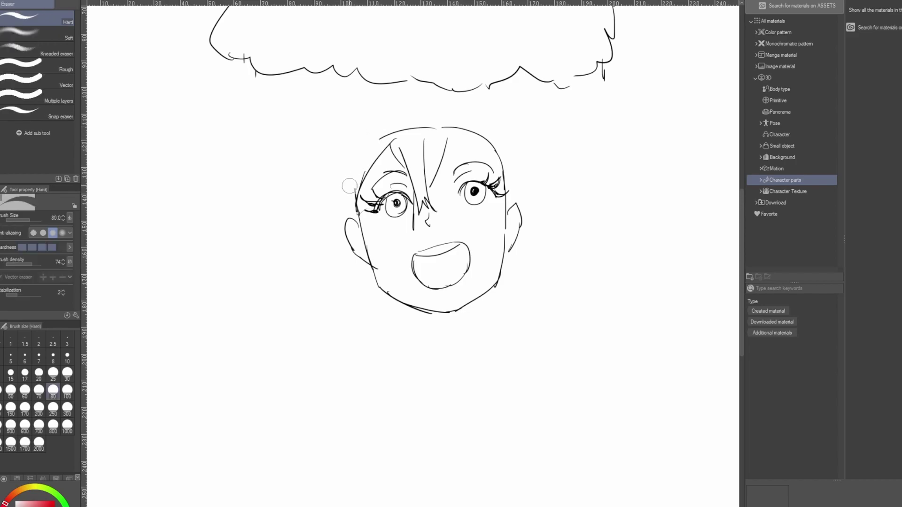
{"action": "mouse_move", "coordinate": [384, 128]}
{"action": "left_mouse_down"}
{"action": "mouse_move", "coordinate": [442, 116]}
{"action": "mouse_move", "coordinate": [379, 139]}
{"action": "mouse_move", "coordinate": [473, 133]}
{"action": "mouse_move", "coordinate": [501, 158]}
{"action": "left_mouse_up"}
Draw the remaining fringe line over the right eye and the outer hair strands on both sides of the head
{"action": "key", "text": "p"}
{"action": "left_click_drag", "start_coordinate": [448, 136], "coordinate": [512, 179]}
{"action": "mouse_move", "coordinate": [505, 123]}
{"action": "left_mouse_down"}
{"action": "mouse_move", "coordinate": [537, 186]}
{"action": "mouse_move", "coordinate": [532, 206]}
{"action": "left_mouse_up"}
{"action": "left_click_drag", "start_coordinate": [530, 172], "coordinate": [526, 218]}
{"action": "left_click_drag", "start_coordinate": [355, 111], "coordinate": [333, 207]}
{"action": "left_click_drag", "start_coordinate": [344, 147], "coordinate": [334, 222]}
Clean up the fringe strand beside the nose and redraw its pointed tip
{"action": "key", "text": "e"}
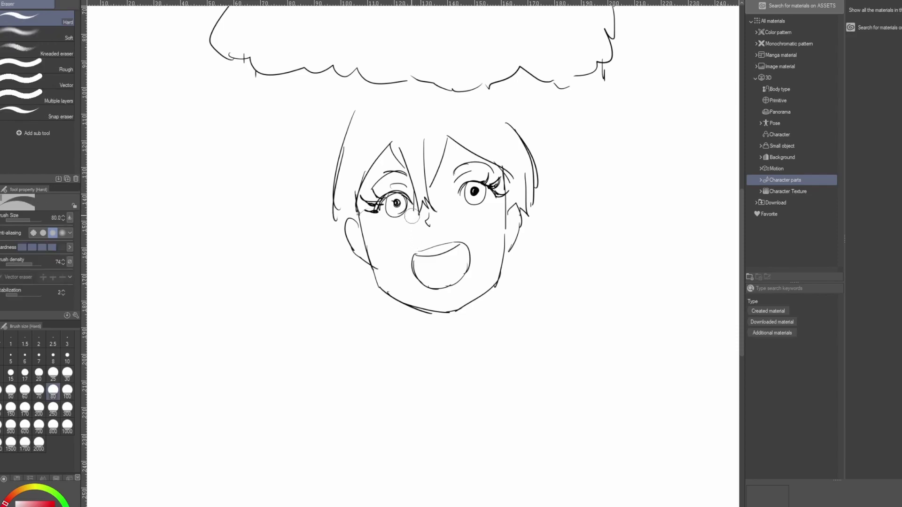
{"action": "key", "text": "p"}
{"action": "left_click_drag", "start_coordinate": [412, 193], "coordinate": [417, 227]}
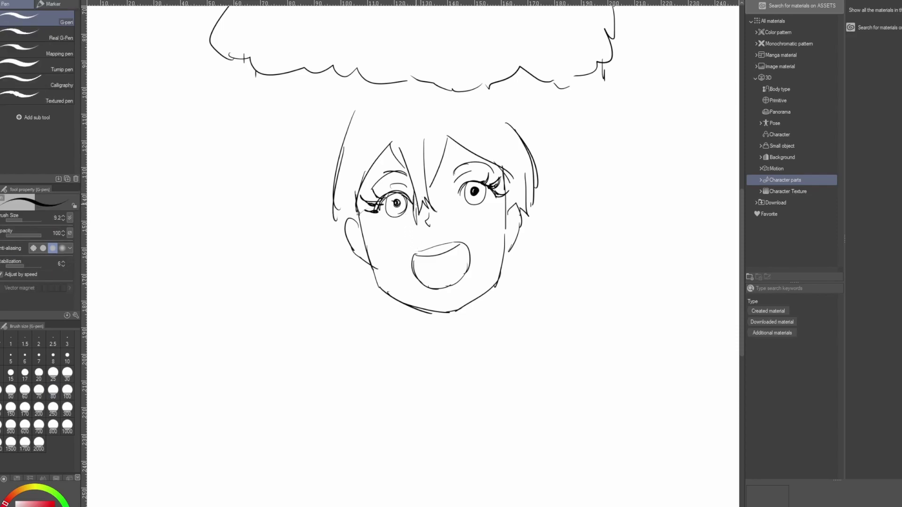
Draw the short hair flicking out at jaw level on both sides and add the neck lines
{"action": "mouse_move", "coordinate": [338, 170]}
{"action": "left_mouse_down"}
{"action": "mouse_move", "coordinate": [328, 285]}
{"action": "mouse_move", "coordinate": [345, 301]}
{"action": "mouse_move", "coordinate": [372, 295]}
{"action": "left_mouse_up"}
{"action": "mouse_move", "coordinate": [531, 183]}
{"action": "left_mouse_down"}
{"action": "mouse_move", "coordinate": [531, 294]}
{"action": "mouse_move", "coordinate": [497, 322]}
{"action": "mouse_move", "coordinate": [497, 301]}
{"action": "mouse_move", "coordinate": [476, 314]}
{"action": "mouse_move", "coordinate": [486, 348]}
{"action": "left_mouse_up"}
{"action": "left_click_drag", "start_coordinate": [417, 313], "coordinate": [406, 356]}
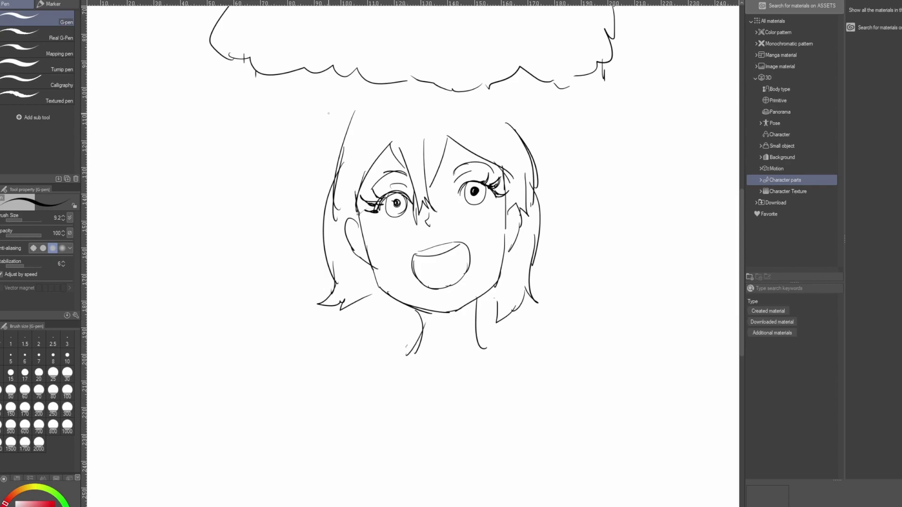
Draw the rounded crown of the hair, joining it to the side strands
{"action": "left_click_drag", "start_coordinate": [348, 125], "coordinate": [406, 82]}
{"action": "left_click_drag", "start_coordinate": [469, 93], "coordinate": [508, 120]}
{"action": "key", "text": "ctrl+z"}
{"action": "key", "text": "ctrl+z"}
{"action": "key", "text": "ctrl+z"}
{"action": "left_click_drag", "start_coordinate": [415, 90], "coordinate": [349, 140]}
{"action": "key", "text": "ctrl+z"}
{"action": "left_click_drag", "start_coordinate": [415, 86], "coordinate": [345, 133]}
{"action": "mouse_move", "coordinate": [382, 100]}
{"action": "left_mouse_down"}
{"action": "mouse_move", "coordinate": [340, 148]}
{"action": "mouse_move", "coordinate": [348, 135]}
{"action": "mouse_move", "coordinate": [342, 160]}
{"action": "mouse_move", "coordinate": [355, 118]}
{"action": "mouse_move", "coordinate": [334, 179]}
{"action": "left_mouse_up"}
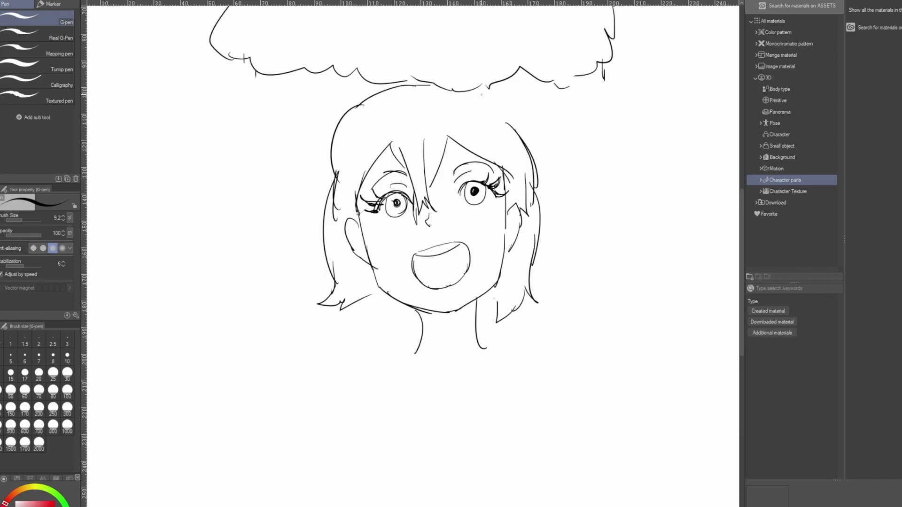
{"action": "mouse_move", "coordinate": [459, 93]}
{"action": "left_mouse_down"}
{"action": "mouse_move", "coordinate": [479, 91]}
{"action": "mouse_move", "coordinate": [441, 91]}
{"action": "mouse_move", "coordinate": [498, 100]}
{"action": "mouse_move", "coordinate": [509, 123]}
{"action": "left_mouse_up"}
Add a curved lower lid line beneath each eye
{"action": "scroll", "coordinate": [496, 147], "scroll_direction": "down", "scroll_amount": 3}
{"action": "scroll", "coordinate": [479, 187], "scroll_direction": "up", "scroll_amount": 5}
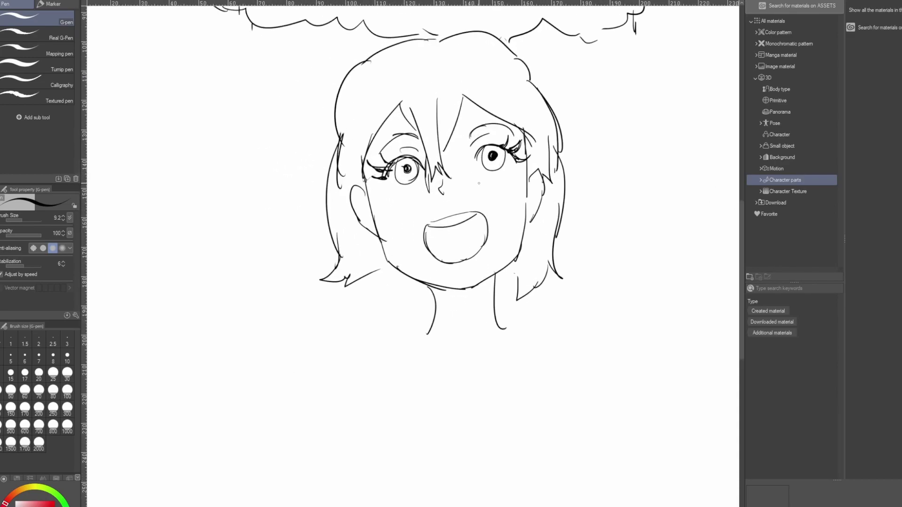
{"action": "left_click_drag", "start_coordinate": [525, 167], "coordinate": [495, 184]}
{"action": "left_click_drag", "start_coordinate": [355, 194], "coordinate": [393, 201]}
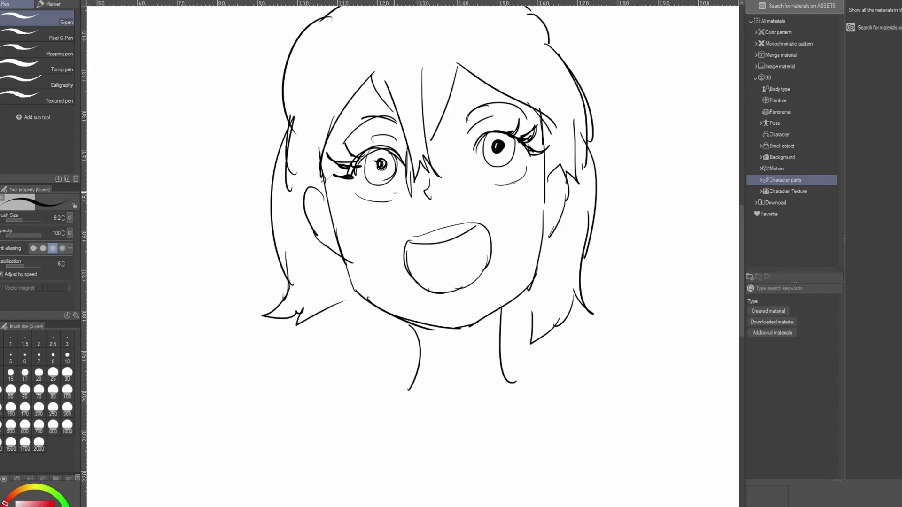
Rework the central fringe with longer curved strands falling between the eyes
{"action": "scroll", "coordinate": [393, 192], "scroll_direction": "down", "scroll_amount": 4}
{"action": "scroll", "coordinate": [393, 192], "scroll_direction": "up", "scroll_amount": 3}
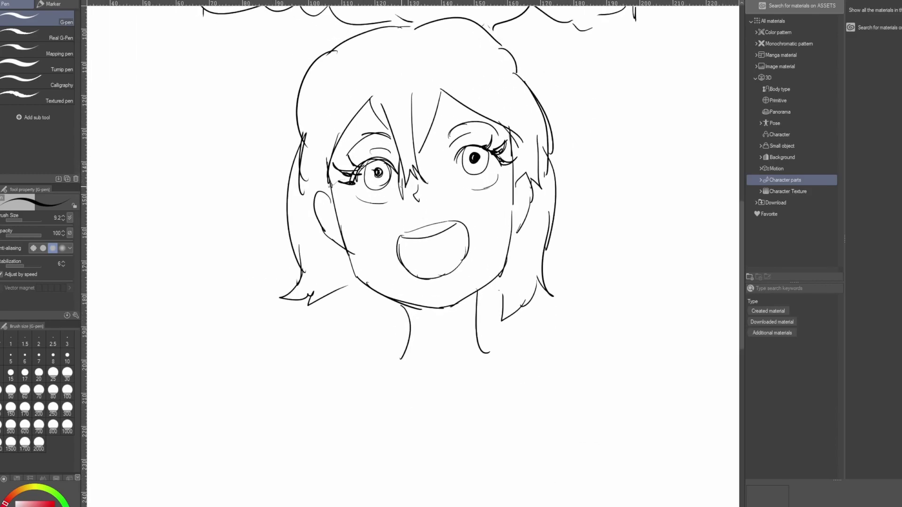
{"action": "key", "text": "e"}
{"action": "left_click_drag", "start_coordinate": [449, 96], "coordinate": [446, 166]}
{"action": "key", "text": "p"}
{"action": "key", "text": "ctrl+z"}
{"action": "left_click_drag", "start_coordinate": [449, 73], "coordinate": [436, 159]}
{"action": "left_click_drag", "start_coordinate": [431, 94], "coordinate": [426, 165]}
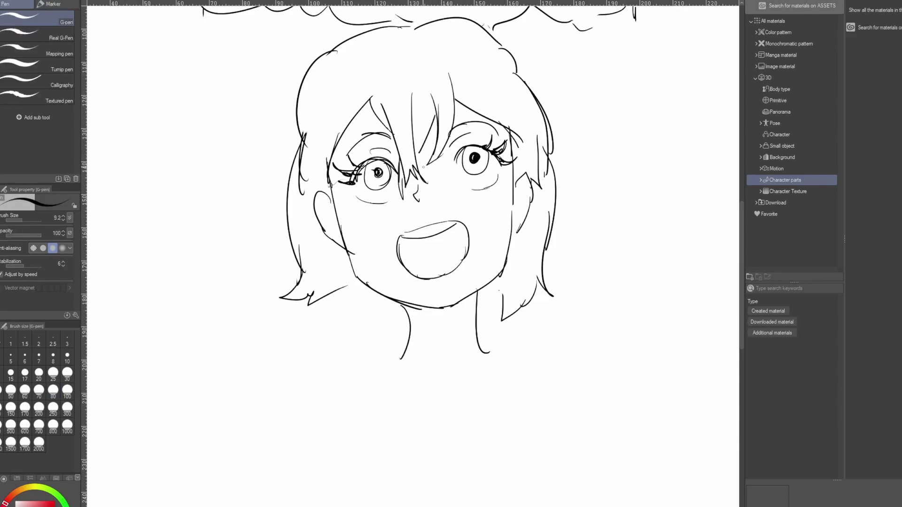
{"action": "left_click_drag", "start_coordinate": [436, 113], "coordinate": [413, 157]}
Draw the inner fold lines in both of the girl's ears
{"action": "mouse_move", "coordinate": [327, 200]}
{"action": "left_mouse_down"}
{"action": "mouse_move", "coordinate": [321, 212]}
{"action": "mouse_move", "coordinate": [339, 229]}
{"action": "left_mouse_up"}
{"action": "mouse_move", "coordinate": [525, 187]}
{"action": "left_mouse_down"}
{"action": "mouse_move", "coordinate": [514, 201]}
{"action": "mouse_move", "coordinate": [515, 241]}
{"action": "left_mouse_up"}
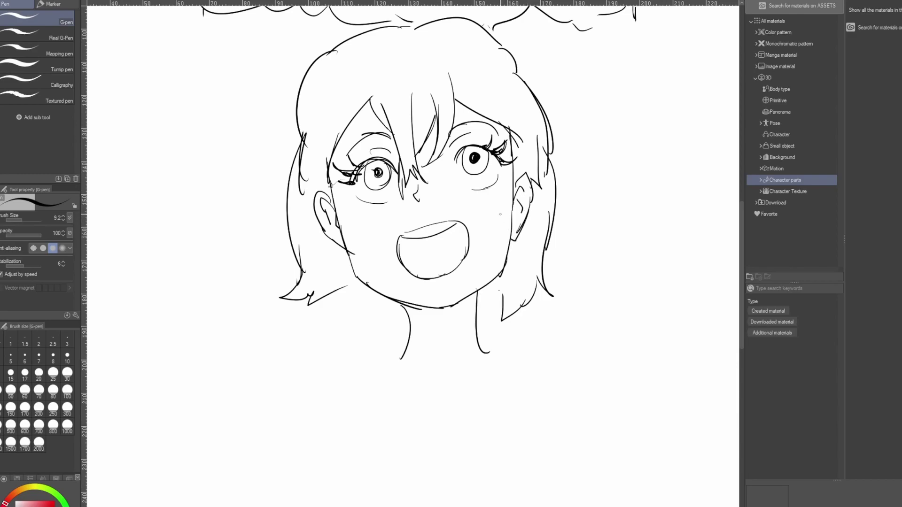
{"action": "scroll", "coordinate": [460, 164], "scroll_direction": "down", "scroll_amount": 4}
{"action": "scroll", "coordinate": [450, 189], "scroll_direction": "up", "scroll_amount": 2}
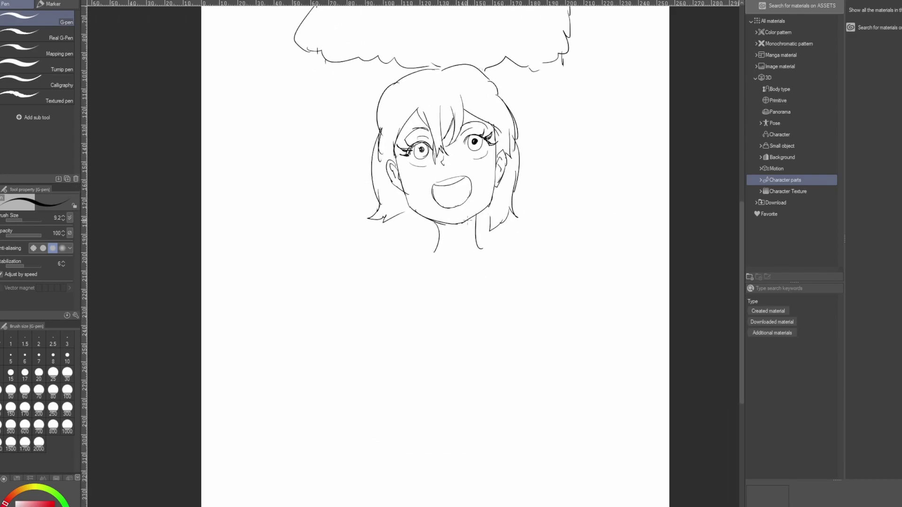
{"action": "left_click_drag", "start_coordinate": [513, 88], "coordinate": [567, 86]}
{"action": "key", "text": "ctrl+z"}
{"action": "left_click_drag", "start_coordinate": [515, 99], "coordinate": [568, 97]}
{"action": "key", "text": "ctrl+z"}
Sketch the large creature's body outline from the fluffy cap down both sides around the girl
{"action": "mouse_move", "coordinate": [573, 42]}
{"action": "left_mouse_down"}
{"action": "mouse_move", "coordinate": [602, 152]}
{"action": "mouse_move", "coordinate": [587, 122]}
{"action": "mouse_move", "coordinate": [595, 195]}
{"action": "mouse_move", "coordinate": [582, 249]}
{"action": "left_mouse_up"}
{"action": "left_click_drag", "start_coordinate": [308, 59], "coordinate": [280, 259]}
{"action": "left_click_drag", "start_coordinate": [280, 214], "coordinate": [257, 434]}
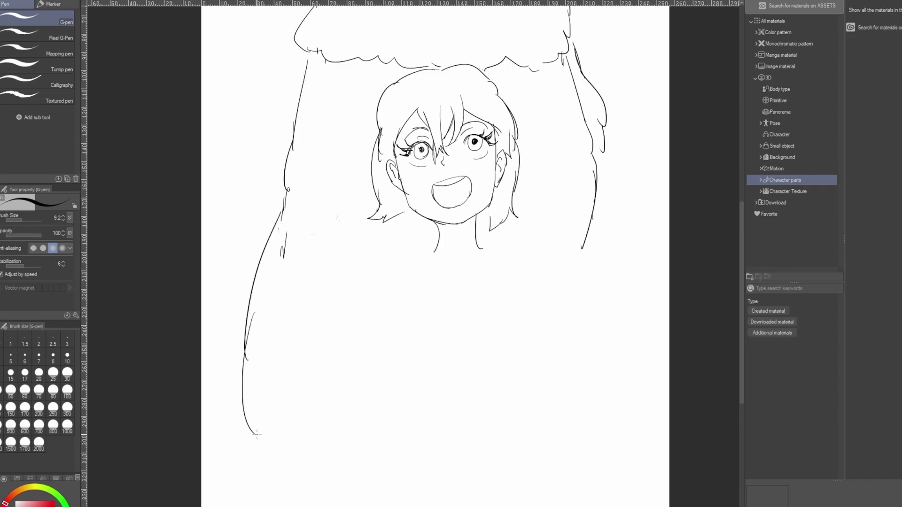
{"action": "left_click_drag", "start_coordinate": [601, 194], "coordinate": [628, 254]}
{"action": "mouse_move", "coordinate": [610, 209]}
{"action": "left_mouse_down"}
{"action": "mouse_move", "coordinate": [646, 321]}
{"action": "mouse_move", "coordinate": [629, 458]}
{"action": "left_mouse_up"}
{"action": "scroll", "coordinate": [329, 126], "scroll_direction": "down", "scroll_amount": 4}
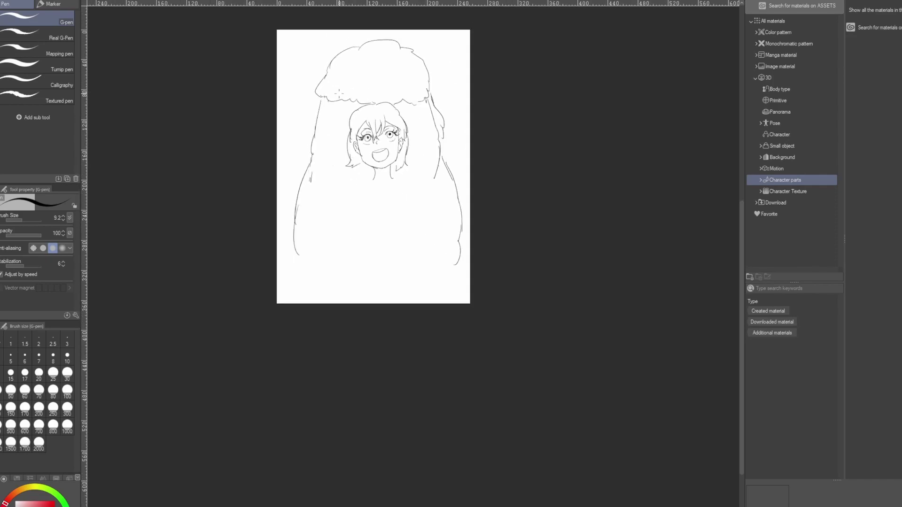
Draw the creature's large oval eyes with inner ovals on both sides of the girl's head
{"action": "scroll", "coordinate": [342, 117], "scroll_direction": "up", "scroll_amount": 4}
{"action": "scroll", "coordinate": [401, 215], "scroll_direction": "down", "scroll_amount": 3}
{"action": "scroll", "coordinate": [366, 135], "scroll_direction": "up", "scroll_amount": 2}
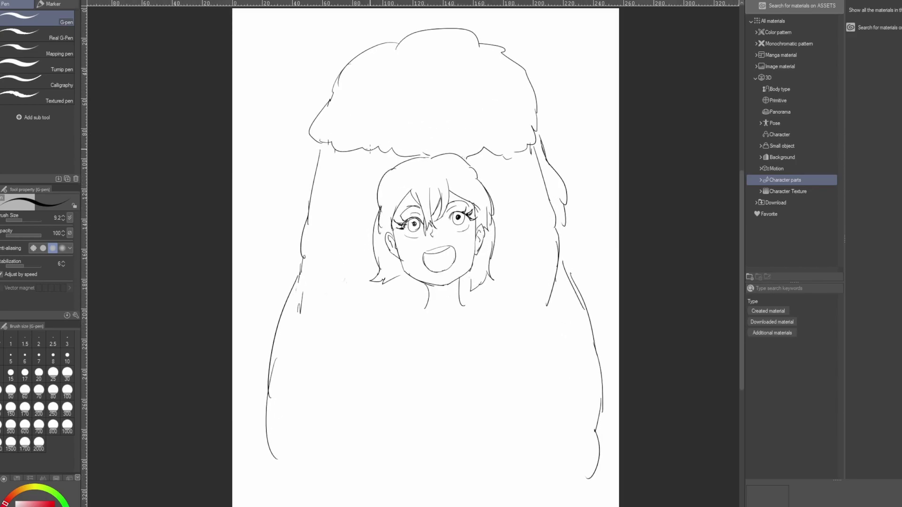
{"action": "mouse_move", "coordinate": [343, 166]}
{"action": "left_mouse_down"}
{"action": "mouse_move", "coordinate": [361, 226]}
{"action": "mouse_move", "coordinate": [339, 162]}
{"action": "mouse_move", "coordinate": [328, 174]}
{"action": "mouse_move", "coordinate": [353, 220]}
{"action": "left_mouse_up"}
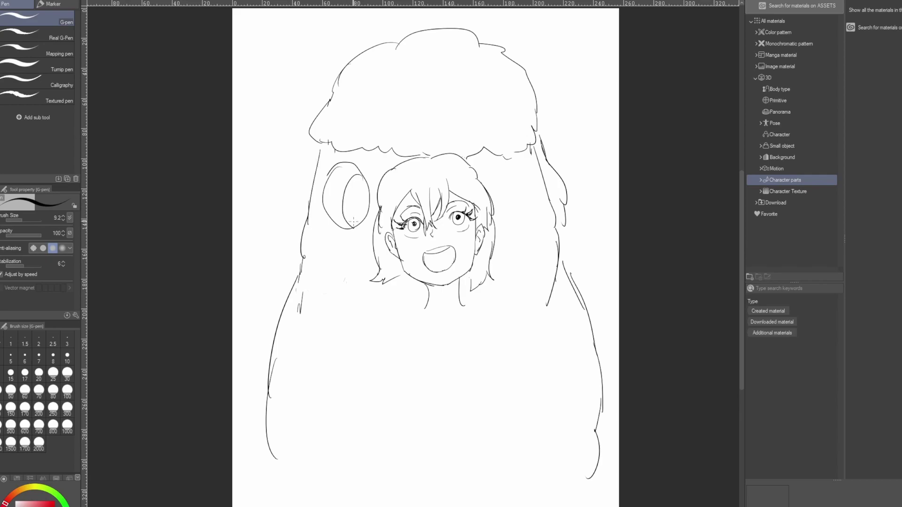
{"action": "mouse_move", "coordinate": [511, 165]}
{"action": "left_mouse_down"}
{"action": "mouse_move", "coordinate": [531, 218]}
{"action": "mouse_move", "coordinate": [503, 222]}
{"action": "mouse_move", "coordinate": [503, 190]}
{"action": "mouse_move", "coordinate": [546, 204]}
{"action": "left_mouse_up"}
{"action": "key", "text": "ctrl+z"}
{"action": "mouse_move", "coordinate": [510, 175]}
{"action": "left_mouse_down"}
{"action": "mouse_move", "coordinate": [528, 191]}
{"action": "mouse_move", "coordinate": [534, 228]}
{"action": "left_mouse_up"}
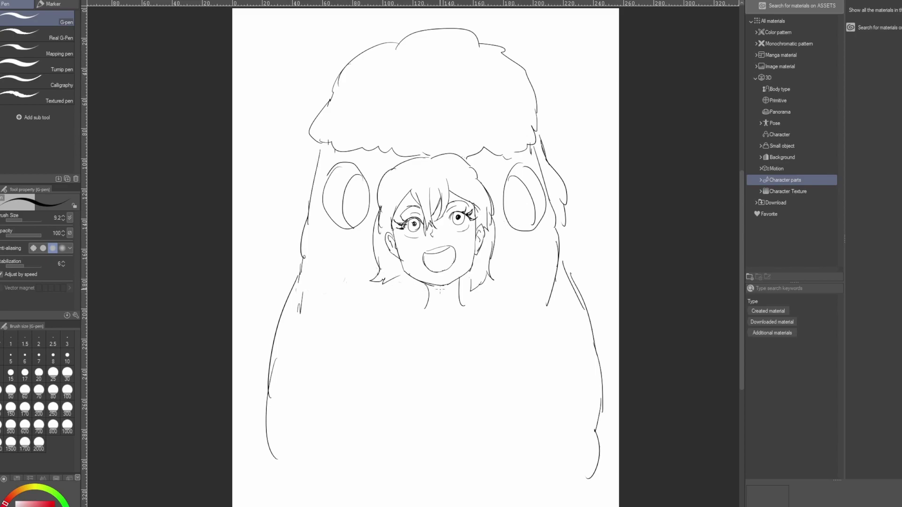
Draw the upper contour of the creature's arm across the girl's chest and the opposite curve meeting it
{"action": "mouse_move", "coordinate": [323, 253]}
{"action": "left_mouse_down"}
{"action": "mouse_move", "coordinate": [394, 315]}
{"action": "mouse_move", "coordinate": [465, 321]}
{"action": "left_mouse_up"}
{"action": "key", "text": "ctrl+z"}
{"action": "mouse_move", "coordinate": [324, 283]}
{"action": "left_mouse_down"}
{"action": "mouse_move", "coordinate": [413, 324]}
{"action": "mouse_move", "coordinate": [540, 357]}
{"action": "mouse_move", "coordinate": [578, 390]}
{"action": "left_mouse_up"}
{"action": "left_click_drag", "start_coordinate": [539, 251], "coordinate": [452, 323]}
{"action": "key", "text": "ctrl+z"}
{"action": "left_click_drag", "start_coordinate": [539, 270], "coordinate": [454, 329]}
{"action": "left_click_drag", "start_coordinate": [472, 316], "coordinate": [443, 331]}
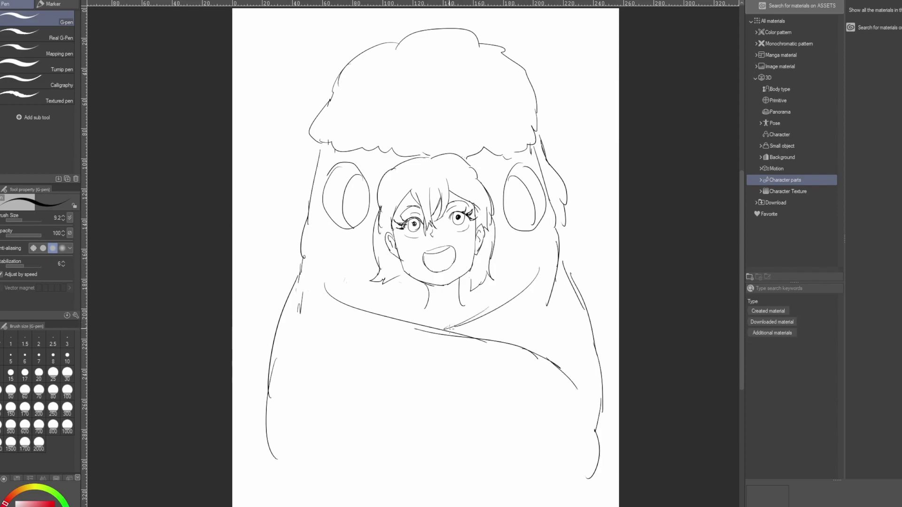
Draw the lower contour and rounded end of the wrapping arm, plus the short fold above it
{"action": "mouse_move", "coordinate": [316, 364]}
{"action": "left_mouse_down"}
{"action": "mouse_move", "coordinate": [423, 405]}
{"action": "mouse_move", "coordinate": [540, 430]}
{"action": "left_mouse_up"}
{"action": "left_click_drag", "start_coordinate": [570, 383], "coordinate": [585, 446]}
{"action": "left_click_drag", "start_coordinate": [573, 398], "coordinate": [593, 425]}
{"action": "key", "text": "ctrl+z"}
{"action": "left_click_drag", "start_coordinate": [579, 391], "coordinate": [586, 413]}
{"action": "left_click_drag", "start_coordinate": [530, 426], "coordinate": [569, 457]}
{"action": "left_click_drag", "start_coordinate": [527, 422], "coordinate": [580, 474]}
{"action": "left_click_drag", "start_coordinate": [583, 321], "coordinate": [550, 353]}
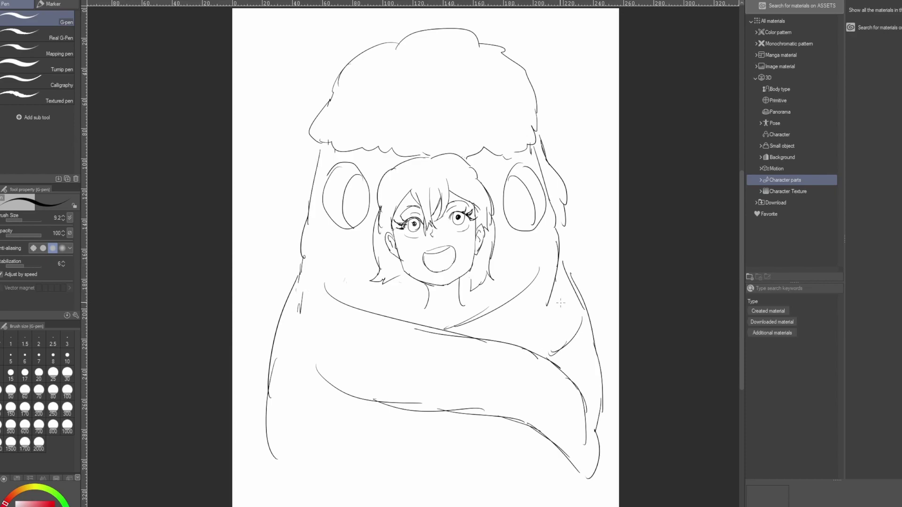
Clean up the creature's right shoulder outline and redraw it as a continuous slope
{"action": "key", "text": "e"}
{"action": "key", "text": "p"}
{"action": "left_click_drag", "start_coordinate": [548, 230], "coordinate": [585, 303]}
Draw the creature's second arm emerging beneath the crossing arm on the left side of the body
{"action": "left_click_drag", "start_coordinate": [466, 407], "coordinate": [378, 437]}
{"action": "left_click_drag", "start_coordinate": [418, 421], "coordinate": [336, 445]}
{"action": "left_click_drag", "start_coordinate": [364, 434], "coordinate": [301, 461]}
{"action": "left_click_drag", "start_coordinate": [328, 385], "coordinate": [275, 415]}
{"action": "key", "text": "ctrl+z"}
{"action": "key", "text": "ctrl+z"}
{"action": "key", "text": "ctrl+z"}
{"action": "left_click_drag", "start_coordinate": [454, 414], "coordinate": [300, 468]}
{"action": "mouse_move", "coordinate": [334, 385]}
{"action": "left_mouse_down"}
{"action": "mouse_move", "coordinate": [274, 425]}
{"action": "mouse_move", "coordinate": [265, 462]}
{"action": "left_mouse_up"}
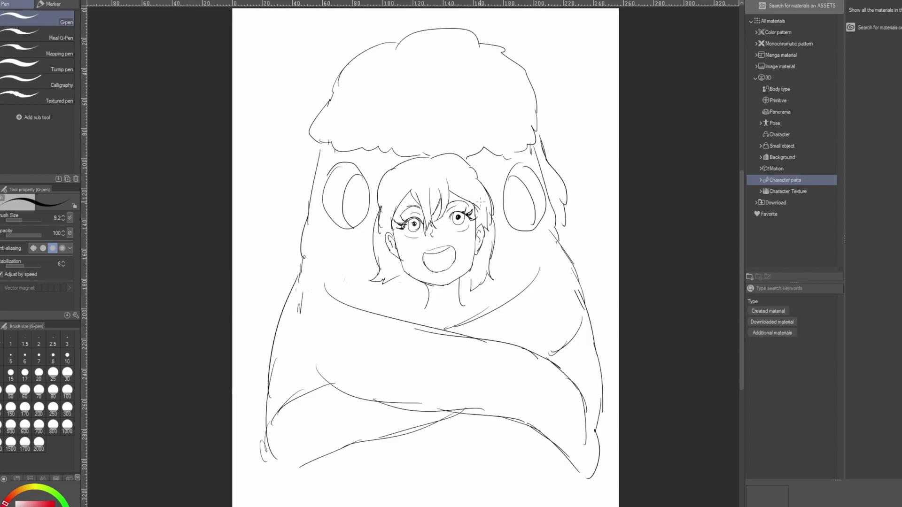
Draw round ears with curved inner lines on both sides of the creature's fluffy head
{"action": "scroll", "coordinate": [481, 202], "scroll_direction": "down", "scroll_amount": 3}
{"action": "scroll", "coordinate": [459, 220], "scroll_direction": "up", "scroll_amount": 4}
{"action": "scroll", "coordinate": [455, 229], "scroll_direction": "down", "scroll_amount": 2}
{"action": "scroll", "coordinate": [458, 132], "scroll_direction": "up", "scroll_amount": 3}
{"action": "mouse_move", "coordinate": [349, 45]}
{"action": "left_mouse_down"}
{"action": "mouse_move", "coordinate": [256, 66]}
{"action": "mouse_move", "coordinate": [292, 115]}
{"action": "mouse_move", "coordinate": [322, 59]}
{"action": "left_mouse_up"}
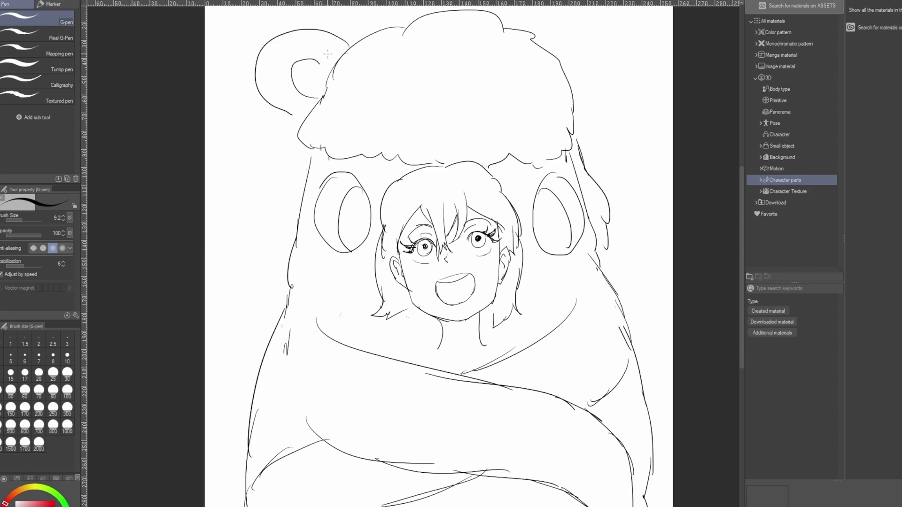
{"action": "mouse_move", "coordinate": [531, 38]}
{"action": "left_mouse_down"}
{"action": "mouse_move", "coordinate": [571, 18]}
{"action": "mouse_move", "coordinate": [641, 83]}
{"action": "mouse_move", "coordinate": [571, 111]}
{"action": "left_mouse_up"}
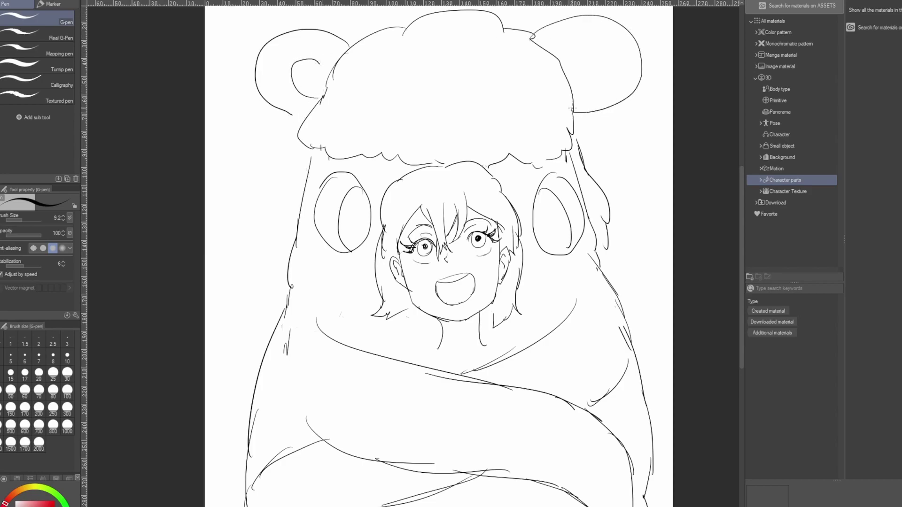
{"action": "left_click_drag", "start_coordinate": [561, 55], "coordinate": [599, 68]}
{"action": "left_click_drag", "start_coordinate": [291, 115], "coordinate": [300, 124]}
Extend the girl's neck into shoulder lines above the creature's crossed arms
{"action": "scroll", "coordinate": [465, 181], "scroll_direction": "down", "scroll_amount": 4}
{"action": "scroll", "coordinate": [455, 238], "scroll_direction": "up", "scroll_amount": 3}
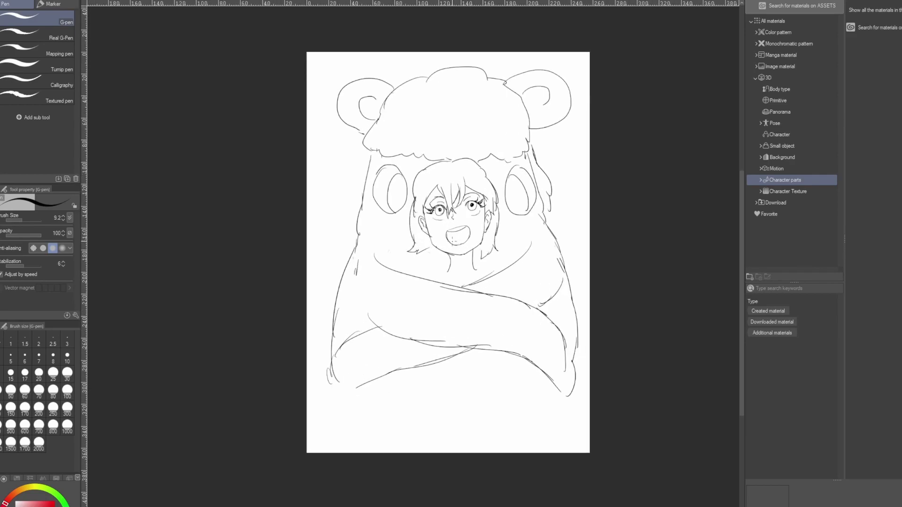
{"action": "left_click_drag", "start_coordinate": [441, 275], "coordinate": [408, 283]}
{"action": "left_click_drag", "start_coordinate": [479, 275], "coordinate": [510, 278]}
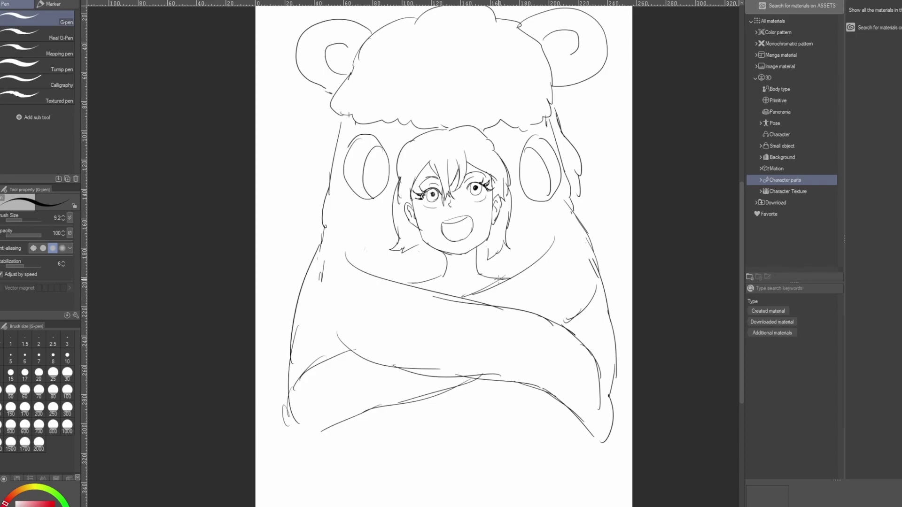
Sketch the girl's lower torso as a flared shirt with a curved hem beneath the creature's arms
{"action": "scroll", "coordinate": [498, 279], "scroll_direction": "down", "scroll_amount": 3}
{"action": "scroll", "coordinate": [443, 260], "scroll_direction": "up", "scroll_amount": 1}
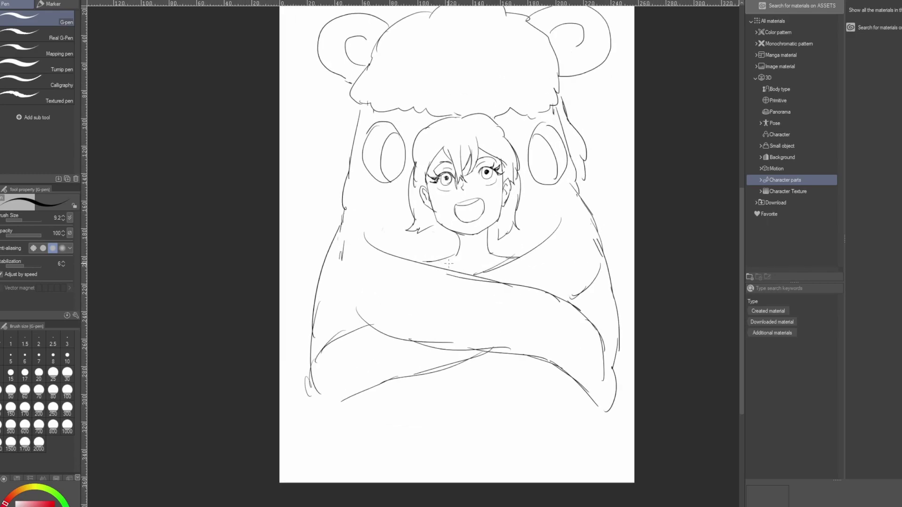
{"action": "scroll", "coordinate": [467, 249], "scroll_direction": "down", "scroll_amount": 2}
{"action": "scroll", "coordinate": [469, 344], "scroll_direction": "up", "scroll_amount": 2}
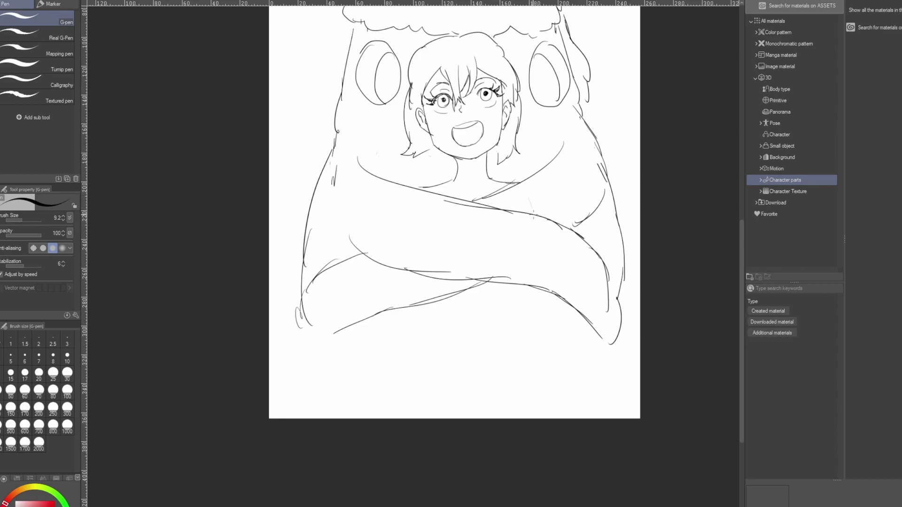
{"action": "mouse_move", "coordinate": [534, 288]}
{"action": "left_mouse_down"}
{"action": "mouse_move", "coordinate": [537, 328]}
{"action": "mouse_move", "coordinate": [532, 316]}
{"action": "mouse_move", "coordinate": [556, 368]}
{"action": "mouse_move", "coordinate": [550, 378]}
{"action": "mouse_move", "coordinate": [483, 400]}
{"action": "mouse_move", "coordinate": [397, 381]}
{"action": "mouse_move", "coordinate": [419, 309]}
{"action": "left_mouse_up"}
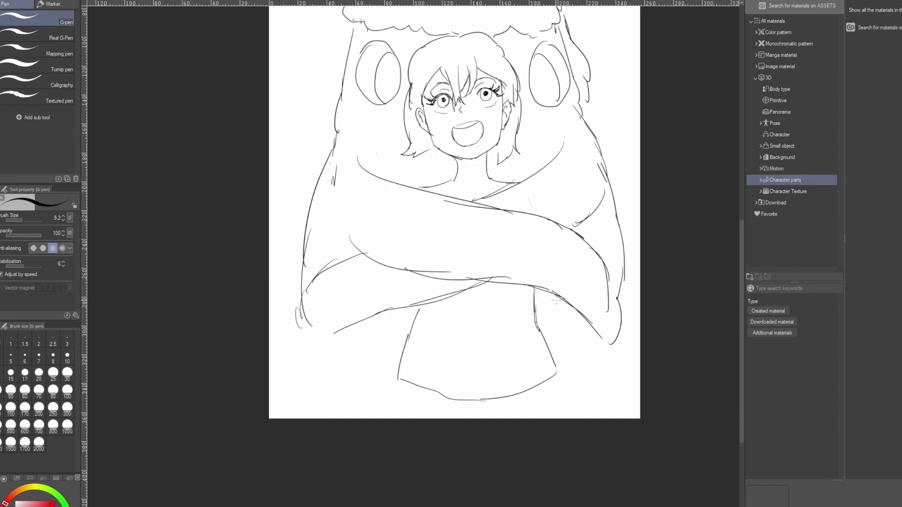
Draw pairs of slanted arm lines on both sides of the girl's torso below the creature's arms
{"action": "left_click_drag", "start_coordinate": [549, 290], "coordinate": [577, 332]}
{"action": "left_click_drag", "start_coordinate": [533, 304], "coordinate": [577, 351]}
{"action": "left_click_drag", "start_coordinate": [390, 312], "coordinate": [360, 355]}
{"action": "left_click_drag", "start_coordinate": [415, 308], "coordinate": [362, 362]}
{"action": "key", "text": "ctrl+z"}
{"action": "left_click_drag", "start_coordinate": [419, 309], "coordinate": [368, 364]}
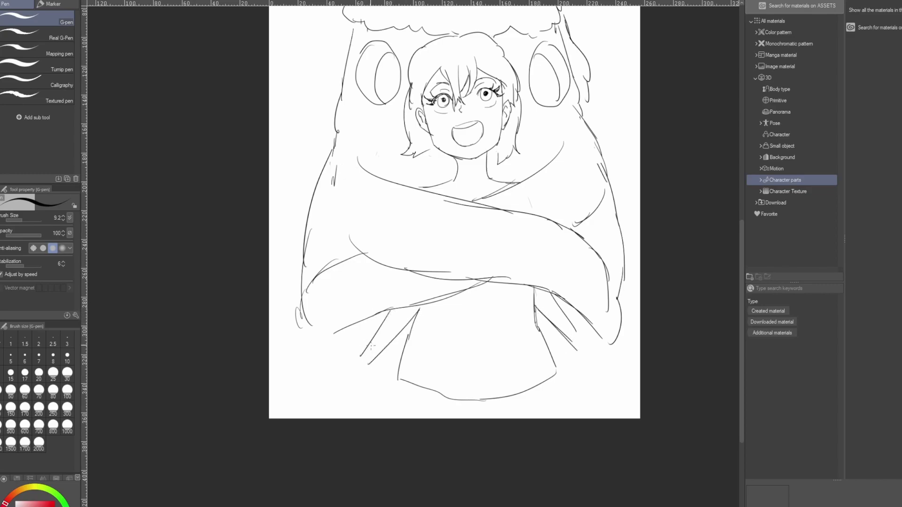
Erase the right side of the creature's head and redraw it with a bulging contour, repairing the eye outline
{"action": "scroll", "coordinate": [436, 290], "scroll_direction": "down", "scroll_amount": 4}
{"action": "scroll", "coordinate": [474, 183], "scroll_direction": "up", "scroll_amount": 5}
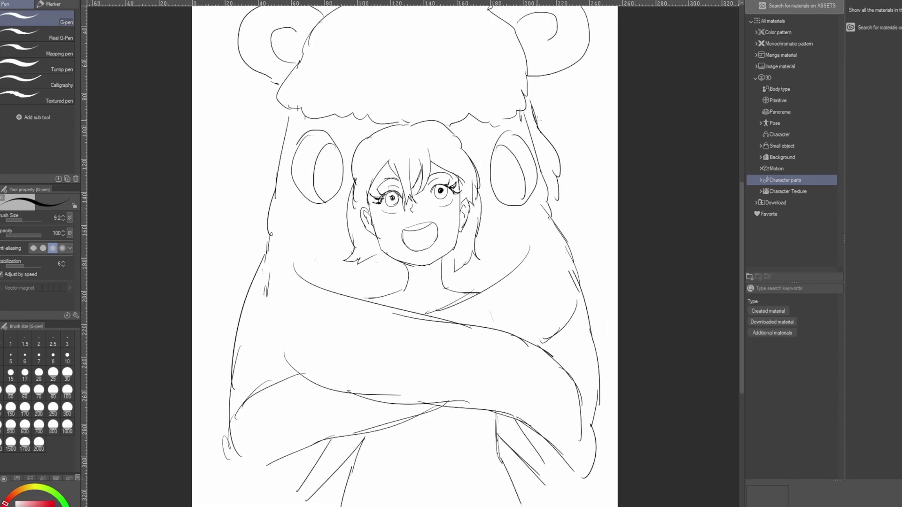
{"action": "key", "text": "e"}
{"action": "mouse_move", "coordinate": [525, 124]}
{"action": "left_mouse_down"}
{"action": "mouse_move", "coordinate": [556, 224]}
{"action": "mouse_move", "coordinate": [556, 170]}
{"action": "mouse_move", "coordinate": [554, 181]}
{"action": "mouse_move", "coordinate": [529, 131]}
{"action": "mouse_move", "coordinate": [558, 148]}
{"action": "mouse_move", "coordinate": [548, 181]}
{"action": "mouse_move", "coordinate": [538, 139]}
{"action": "mouse_move", "coordinate": [559, 163]}
{"action": "mouse_move", "coordinate": [564, 226]}
{"action": "left_mouse_up"}
{"action": "key", "text": "p"}
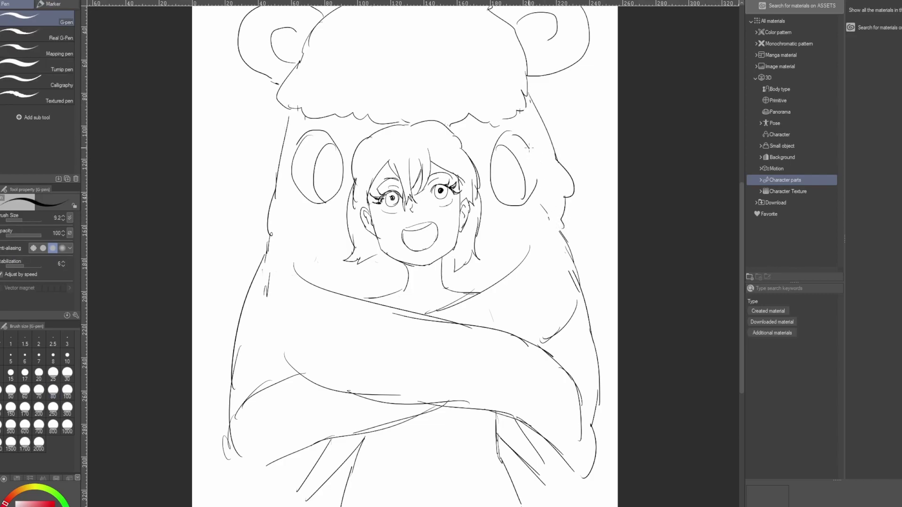
{"action": "left_click_drag", "start_coordinate": [535, 155], "coordinate": [539, 181]}
Erase the left side of the creature's head outline and redraw it with a bulging, furry contour
{"action": "key", "text": "e"}
{"action": "left_click_drag", "start_coordinate": [288, 123], "coordinate": [274, 194]}
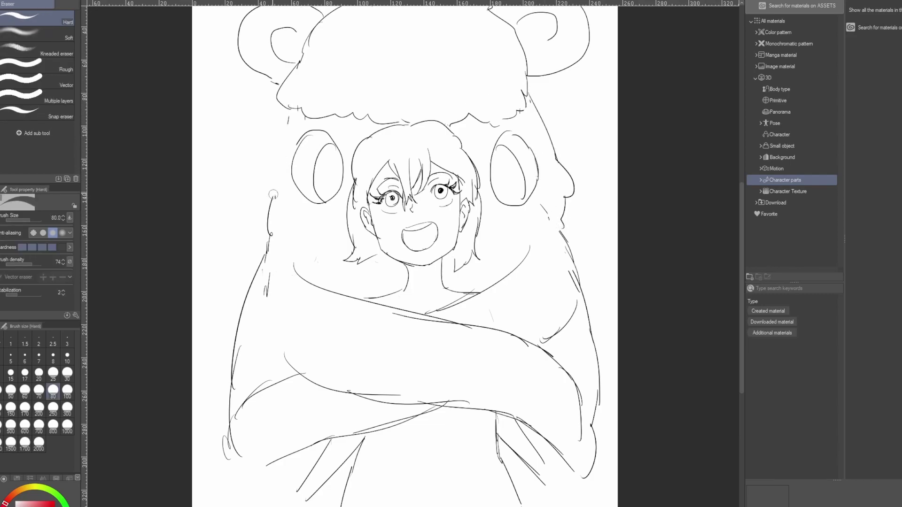
{"action": "key", "text": "p"}
{"action": "mouse_move", "coordinate": [290, 107]}
{"action": "left_mouse_down"}
{"action": "mouse_move", "coordinate": [273, 137]}
{"action": "mouse_move", "coordinate": [272, 190]}
{"action": "left_mouse_up"}
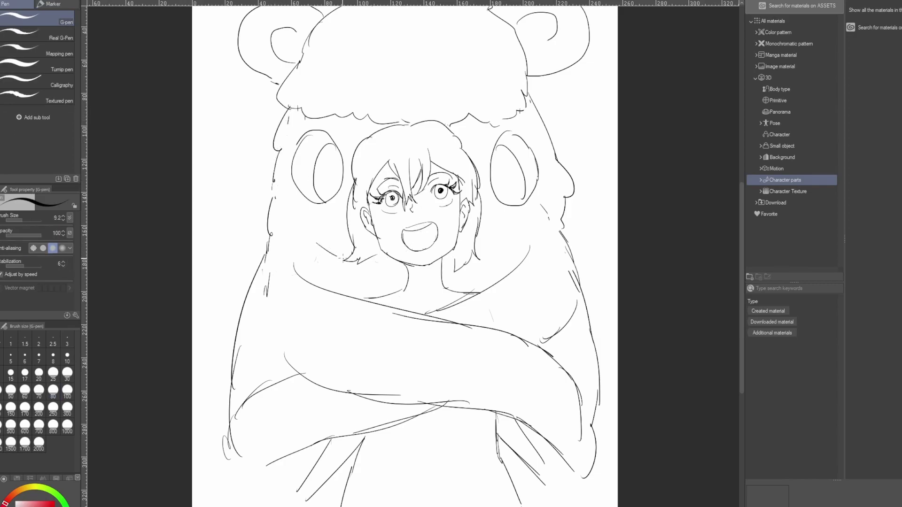
Add short curves flanking the girl's hair tips and a pointed hair lock beside her neck
{"action": "mouse_move", "coordinate": [511, 236]}
{"action": "left_mouse_down"}
{"action": "mouse_move", "coordinate": [479, 280]}
{"action": "mouse_move", "coordinate": [442, 275]}
{"action": "left_mouse_up"}
{"action": "key", "text": "ctrl+z"}
{"action": "left_click_drag", "start_coordinate": [372, 259], "coordinate": [393, 287]}
Close the creature's left elbow, extend its left body line to the canvas bottom and reinforce the right elbow contour
{"action": "scroll", "coordinate": [401, 218], "scroll_direction": "down", "scroll_amount": 2}
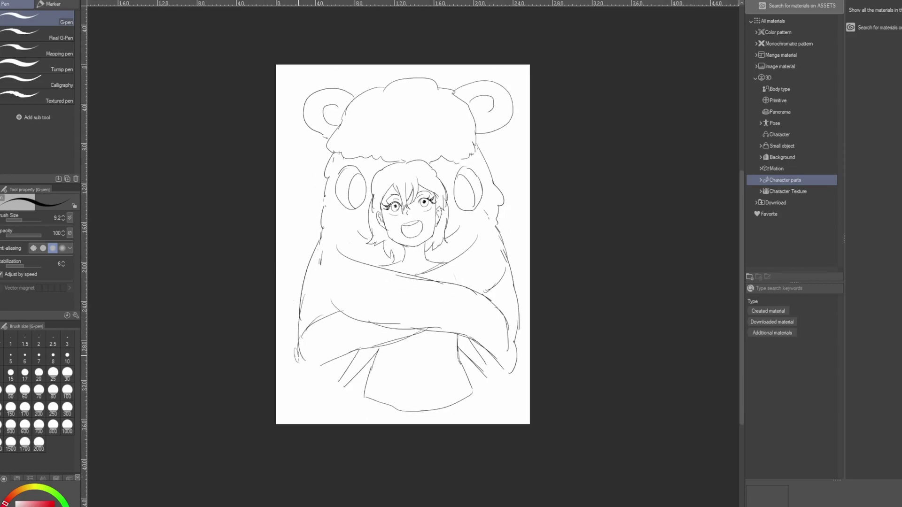
{"action": "left_click_drag", "start_coordinate": [298, 372], "coordinate": [309, 427]}
{"action": "mouse_move", "coordinate": [505, 321]}
{"action": "left_mouse_down"}
{"action": "mouse_move", "coordinate": [519, 353]}
{"action": "mouse_move", "coordinate": [514, 375]}
{"action": "mouse_move", "coordinate": [511, 344]}
{"action": "mouse_move", "coordinate": [513, 355]}
{"action": "left_mouse_up"}
{"action": "key", "text": "e"}
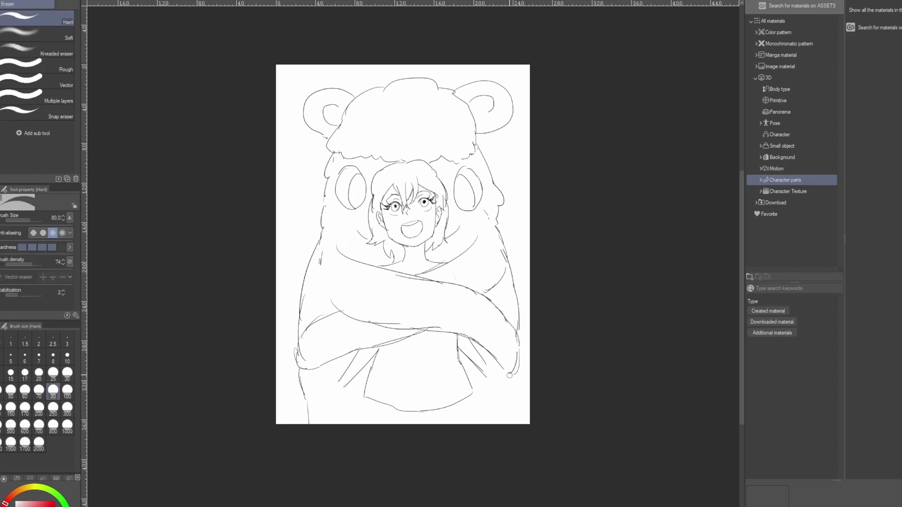
{"action": "key", "text": "p"}
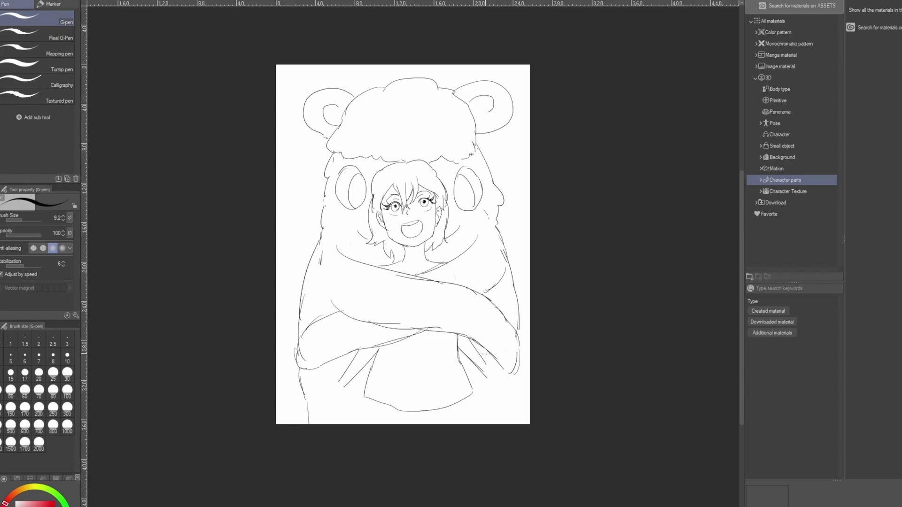
Erase the left end of the creature's upper crossed-arm line below the girl's hair
{"action": "scroll", "coordinate": [410, 366], "scroll_direction": "up", "scroll_amount": 3}
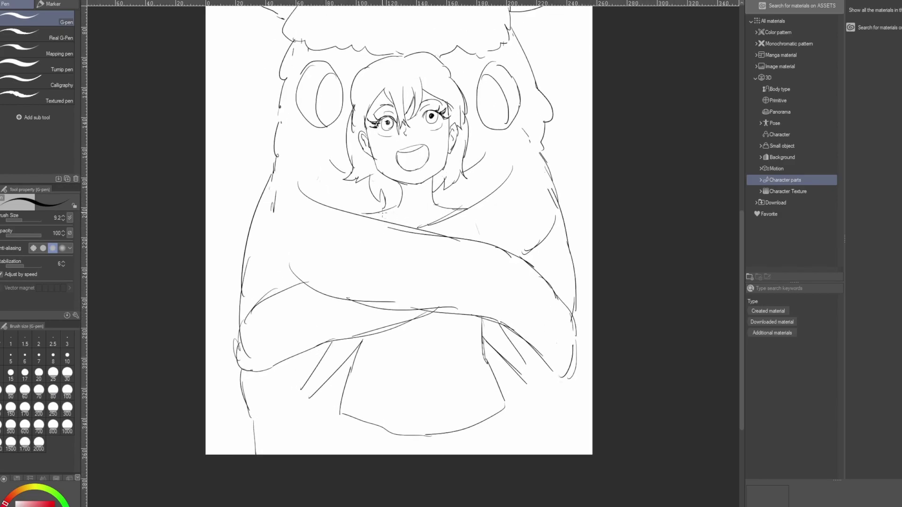
{"action": "scroll", "coordinate": [435, 226], "scroll_direction": "down", "scroll_amount": 3}
{"action": "scroll", "coordinate": [405, 153], "scroll_direction": "up", "scroll_amount": 4}
{"action": "key", "text": "e"}
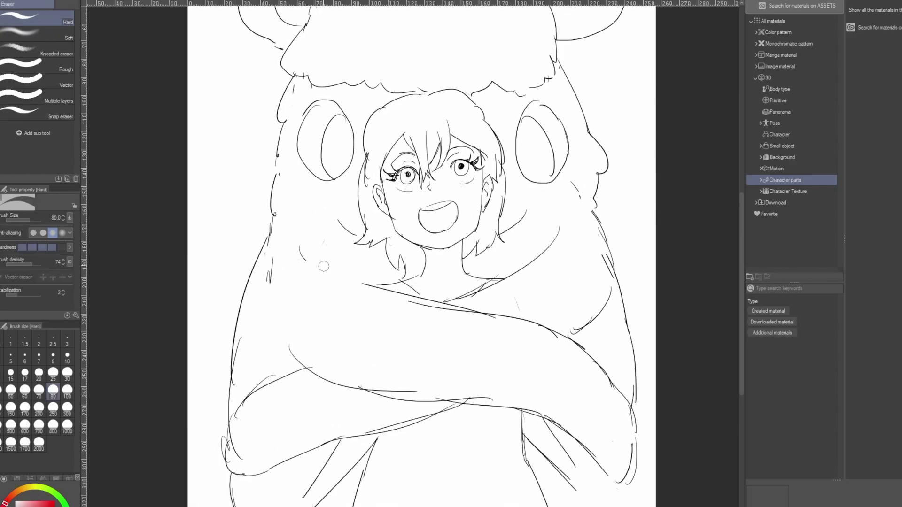
Try sketching a rounded arch above the left end of the creature's upper arm
{"action": "key", "text": "p"}
{"action": "mouse_move", "coordinate": [304, 283]}
{"action": "left_mouse_down"}
{"action": "mouse_move", "coordinate": [341, 239]}
{"action": "mouse_move", "coordinate": [361, 278]}
{"action": "mouse_move", "coordinate": [357, 297]}
{"action": "left_mouse_up"}
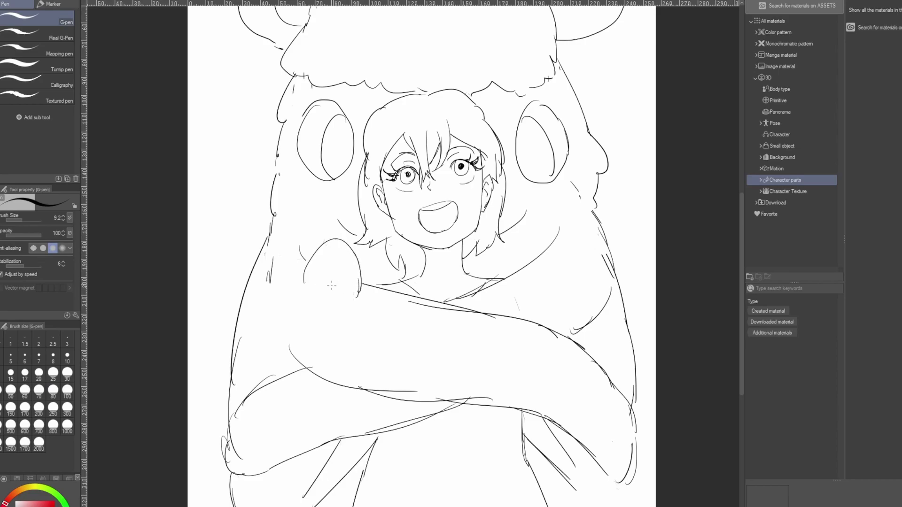
{"action": "left_click_drag", "start_coordinate": [306, 269], "coordinate": [302, 305]}
{"action": "left_click_drag", "start_coordinate": [305, 287], "coordinate": [304, 308]}
{"action": "key", "text": "ctrl+z"}
{"action": "key", "text": "ctrl+z"}
{"action": "key", "text": "ctrl+z"}
Sketch an open hand with spread fingers at the end of the girl's arm on the left
{"action": "scroll", "coordinate": [307, 273], "scroll_direction": "down", "scroll_amount": 3}
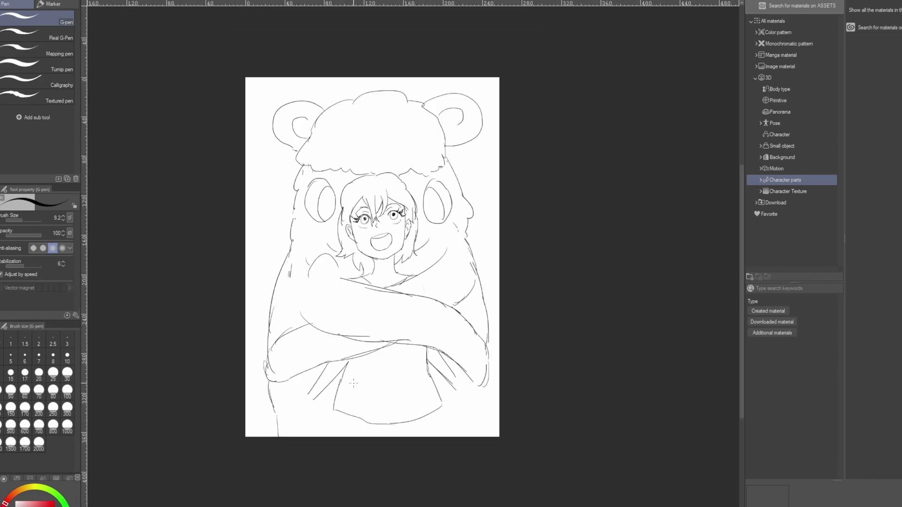
{"action": "scroll", "coordinate": [286, 453], "scroll_direction": "up", "scroll_amount": 5}
{"action": "mouse_move", "coordinate": [374, 330]}
{"action": "left_mouse_down"}
{"action": "mouse_move", "coordinate": [312, 333]}
{"action": "mouse_move", "coordinate": [312, 344]}
{"action": "mouse_move", "coordinate": [356, 350]}
{"action": "mouse_move", "coordinate": [322, 360]}
{"action": "mouse_move", "coordinate": [303, 377]}
{"action": "mouse_move", "coordinate": [312, 380]}
{"action": "mouse_move", "coordinate": [331, 374]}
{"action": "mouse_move", "coordinate": [296, 371]}
{"action": "mouse_move", "coordinate": [331, 375]}
{"action": "mouse_move", "coordinate": [315, 415]}
{"action": "mouse_move", "coordinate": [344, 386]}
{"action": "mouse_move", "coordinate": [349, 418]}
{"action": "mouse_move", "coordinate": [362, 393]}
{"action": "mouse_move", "coordinate": [381, 415]}
{"action": "mouse_move", "coordinate": [380, 384]}
{"action": "mouse_move", "coordinate": [392, 355]}
{"action": "left_mouse_up"}
{"action": "key", "text": "ctrl+z"}
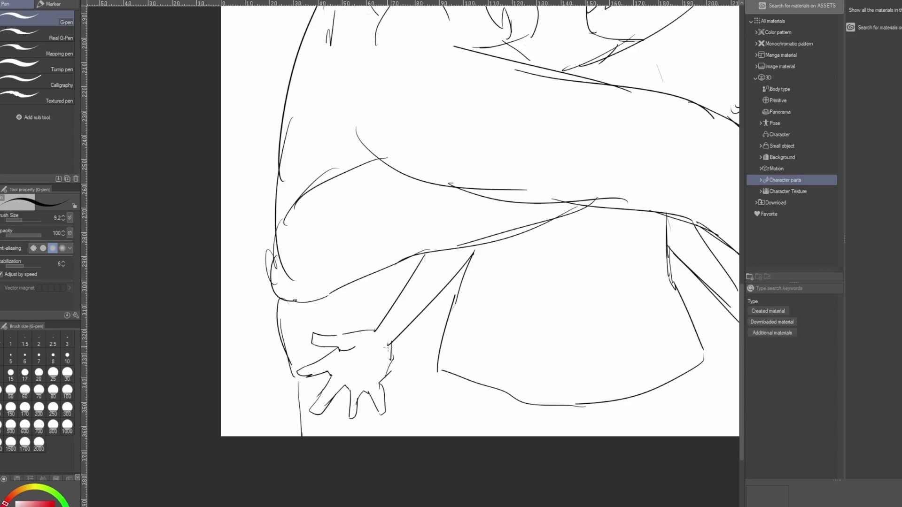
{"action": "scroll", "coordinate": [388, 347], "scroll_direction": "down", "scroll_amount": 5}
Clear the overlapping outline at the creature's right elbow and sketch the girl's other open hand with spread fingers there
{"action": "scroll", "coordinate": [548, 372], "scroll_direction": "up", "scroll_amount": 5}
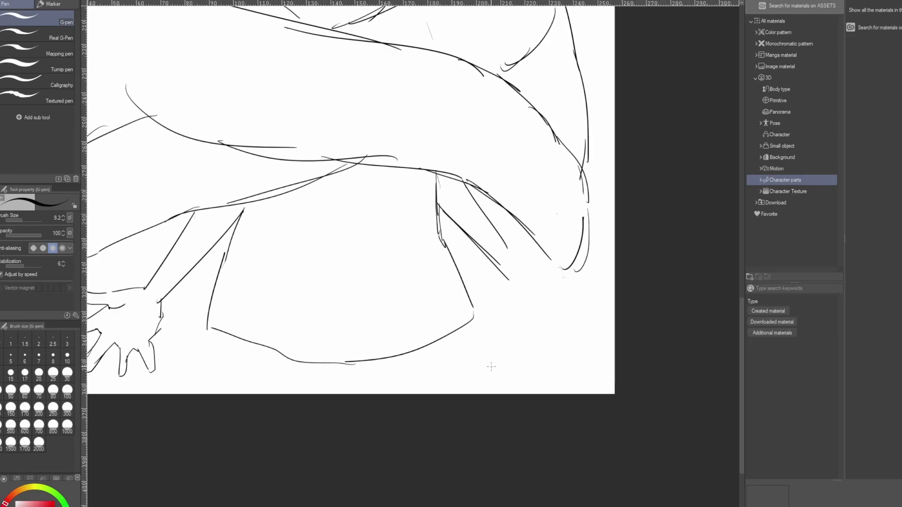
{"action": "key", "text": "e"}
{"action": "left_click_drag", "start_coordinate": [550, 259], "coordinate": [533, 250]}
{"action": "mouse_move", "coordinate": [578, 270]}
{"action": "left_mouse_down"}
{"action": "mouse_move", "coordinate": [518, 250]}
{"action": "mouse_move", "coordinate": [579, 256]}
{"action": "mouse_move", "coordinate": [554, 266]}
{"action": "mouse_move", "coordinate": [589, 283]}
{"action": "mouse_move", "coordinate": [561, 281]}
{"action": "mouse_move", "coordinate": [580, 314]}
{"action": "mouse_move", "coordinate": [558, 304]}
{"action": "mouse_move", "coordinate": [545, 321]}
{"action": "mouse_move", "coordinate": [529, 296]}
{"action": "left_mouse_up"}
{"action": "key", "text": "p"}
{"action": "key", "text": "e"}
{"action": "key", "text": "p"}
{"action": "mouse_move", "coordinate": [497, 264]}
{"action": "left_mouse_down"}
{"action": "mouse_move", "coordinate": [518, 319]}
{"action": "mouse_move", "coordinate": [521, 298]}
{"action": "mouse_move", "coordinate": [498, 265]}
{"action": "mouse_move", "coordinate": [523, 322]}
{"action": "mouse_move", "coordinate": [524, 298]}
{"action": "mouse_move", "coordinate": [533, 301]}
{"action": "mouse_move", "coordinate": [521, 284]}
{"action": "left_mouse_up"}
{"action": "key", "text": "ctrl+z"}
{"action": "key", "text": "ctrl+z"}
{"action": "key", "text": "ctrl+z"}
{"action": "left_click_drag", "start_coordinate": [516, 254], "coordinate": [507, 245]}
Clean up the doubled upper-arm line, extend it to the left and erase the rounded arch above it
{"action": "scroll", "coordinate": [499, 241], "scroll_direction": "down", "scroll_amount": 4}
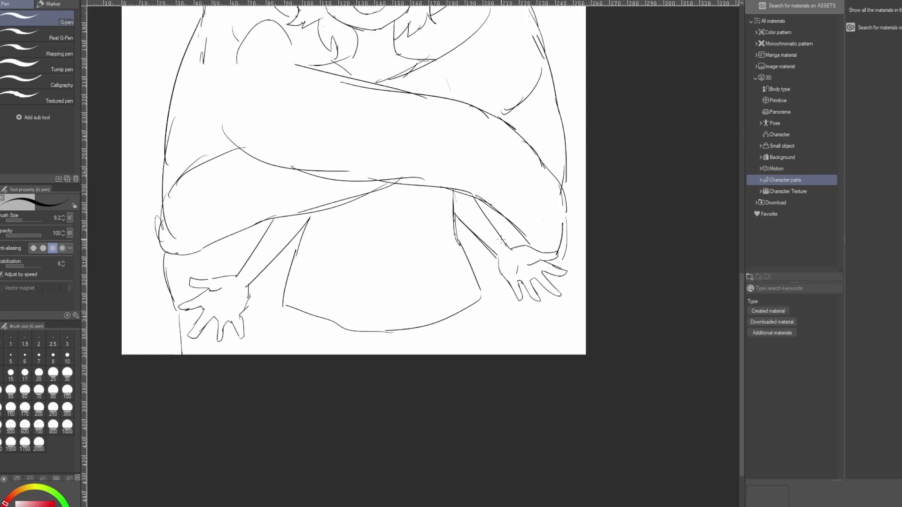
{"action": "scroll", "coordinate": [423, 141], "scroll_direction": "up", "scroll_amount": 2}
{"action": "scroll", "coordinate": [426, 148], "scroll_direction": "up", "scroll_amount": 1}
{"action": "key", "text": "e"}
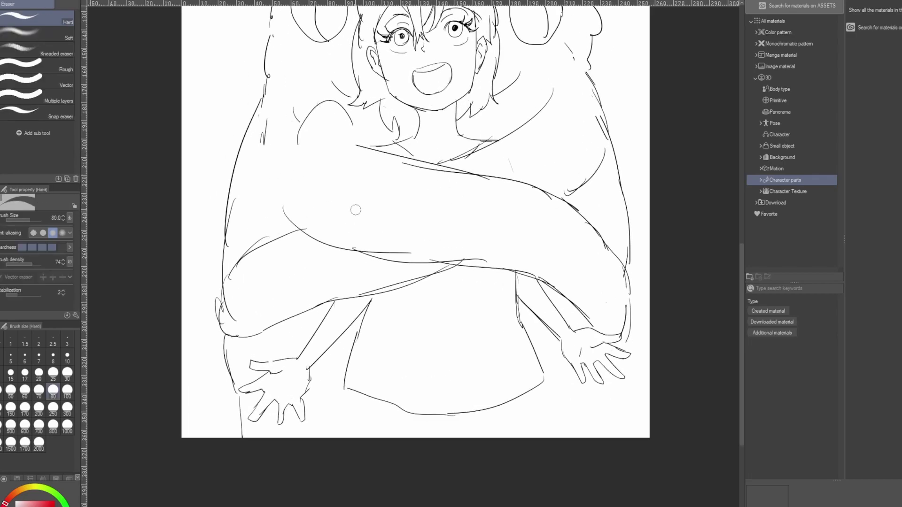
{"action": "key", "text": "p"}
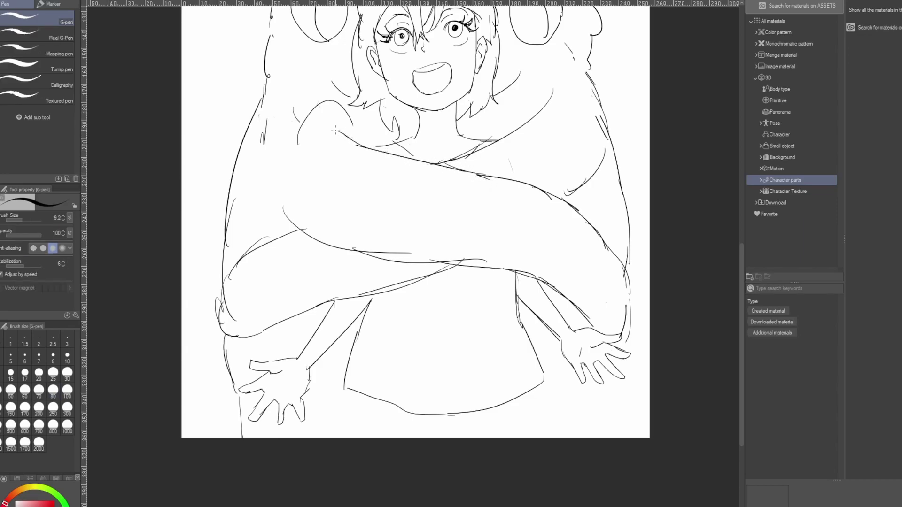
{"action": "key", "text": "e"}
{"action": "mouse_move", "coordinate": [298, 139]}
{"action": "left_mouse_down"}
{"action": "mouse_move", "coordinate": [299, 99]}
{"action": "mouse_move", "coordinate": [336, 76]}
{"action": "mouse_move", "coordinate": [347, 119]}
{"action": "mouse_move", "coordinate": [334, 104]}
{"action": "mouse_move", "coordinate": [345, 85]}
{"action": "mouse_move", "coordinate": [341, 78]}
{"action": "mouse_move", "coordinate": [332, 95]}
{"action": "mouse_move", "coordinate": [325, 75]}
{"action": "mouse_move", "coordinate": [355, 100]}
{"action": "left_mouse_up"}
{"action": "key", "text": "p"}
Draw the girl's leg lines below the shirt hem and the creature's right body line down to the canvas edge
{"action": "scroll", "coordinate": [398, 123], "scroll_direction": "down", "scroll_amount": 3}
{"action": "scroll", "coordinate": [396, 80], "scroll_direction": "up", "scroll_amount": 3}
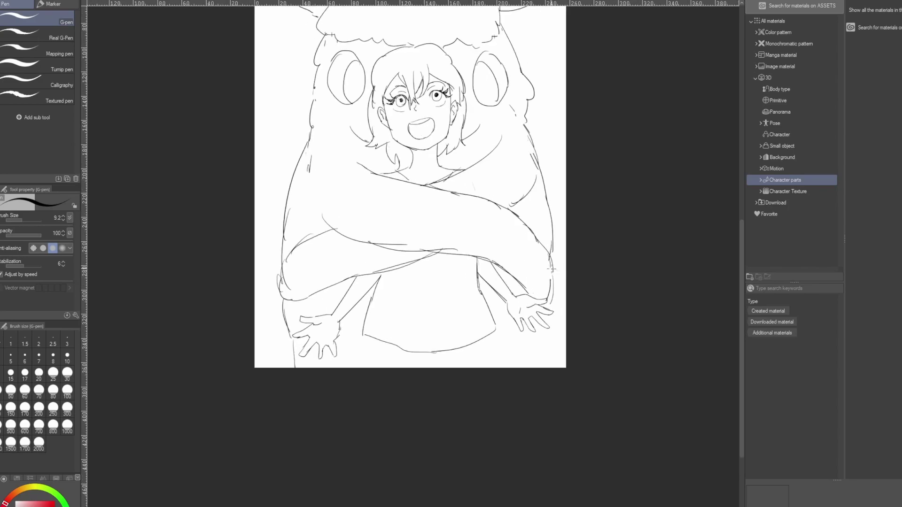
{"action": "left_click_drag", "start_coordinate": [490, 336], "coordinate": [502, 371]}
{"action": "left_click_drag", "start_coordinate": [367, 340], "coordinate": [360, 362]}
{"action": "left_click_drag", "start_coordinate": [540, 326], "coordinate": [519, 381]}
{"action": "scroll", "coordinate": [417, 279], "scroll_direction": "down", "scroll_amount": 4}
Erase the creature's right shoulder contour and redraw it as a rounded bulge joining the head outline
{"action": "scroll", "coordinate": [441, 187], "scroll_direction": "up", "scroll_amount": 5}
{"action": "key", "text": "e"}
{"action": "mouse_move", "coordinate": [525, 239]}
{"action": "left_mouse_down"}
{"action": "mouse_move", "coordinate": [496, 186]}
{"action": "mouse_move", "coordinate": [531, 215]}
{"action": "left_mouse_up"}
{"action": "key", "text": "p"}
{"action": "left_click_drag", "start_coordinate": [538, 233], "coordinate": [532, 218]}
Erase the top of the rounded tuft on the creature's head
{"action": "key", "text": "e"}
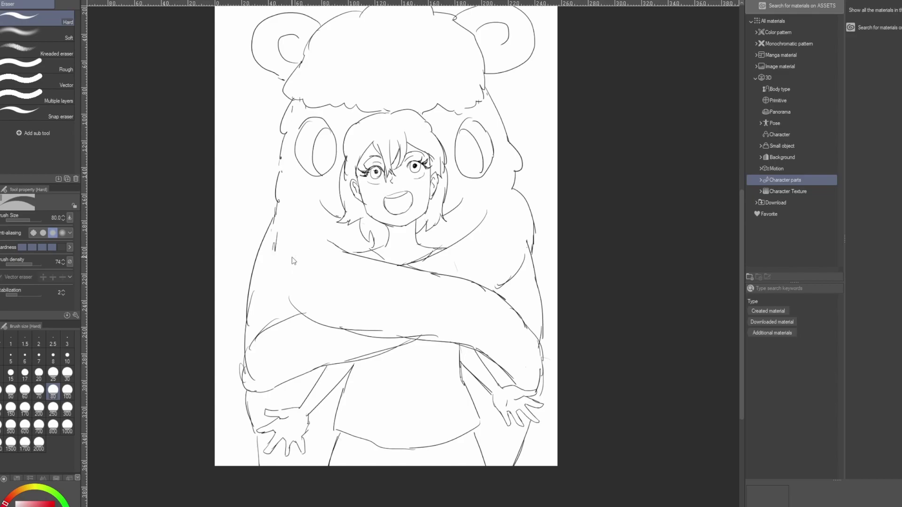
{"action": "scroll", "coordinate": [348, 282], "scroll_direction": "down", "scroll_amount": 3}
{"action": "scroll", "coordinate": [347, 162], "scroll_direction": "up", "scroll_amount": 4}
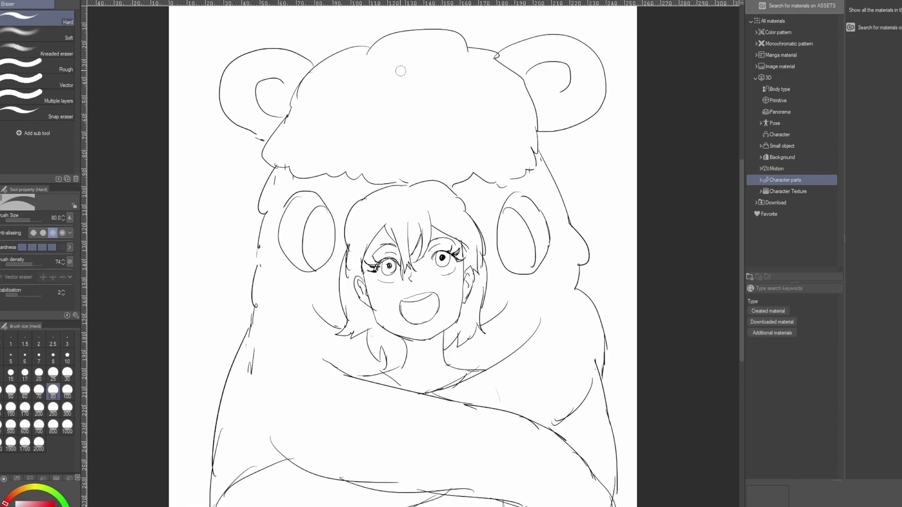
{"action": "left_click_drag", "start_coordinate": [386, 29], "coordinate": [460, 32]}
Sketch the rounded lower face outline of a small animal on the creature's forehead, undoing unsatisfactory strokes
{"action": "key", "text": "p"}
{"action": "mouse_move", "coordinate": [383, 96]}
{"action": "left_mouse_down"}
{"action": "mouse_move", "coordinate": [389, 148]}
{"action": "mouse_move", "coordinate": [404, 153]}
{"action": "left_mouse_up"}
{"action": "key", "text": "ctrl+z"}
{"action": "key", "text": "ctrl+z"}
{"action": "left_click_drag", "start_coordinate": [374, 83], "coordinate": [367, 146]}
{"action": "mouse_move", "coordinate": [356, 133]}
{"action": "left_mouse_down"}
{"action": "mouse_move", "coordinate": [369, 154]}
{"action": "mouse_move", "coordinate": [416, 168]}
{"action": "mouse_move", "coordinate": [450, 159]}
{"action": "mouse_move", "coordinate": [470, 128]}
{"action": "left_mouse_up"}
{"action": "key", "text": "ctrl+z"}
{"action": "key", "text": "ctrl+z"}
{"action": "mouse_move", "coordinate": [465, 92]}
{"action": "left_mouse_down"}
{"action": "mouse_move", "coordinate": [455, 159]}
{"action": "mouse_move", "coordinate": [398, 166]}
{"action": "left_mouse_up"}
{"action": "key", "text": "ctrl+z"}
{"action": "key", "text": "ctrl+y"}
{"action": "key", "text": "ctrl+z"}
Draw a round ear with an inner curve on each side of the small animal's head
{"action": "scroll", "coordinate": [400, 104], "scroll_direction": "up", "scroll_amount": 1}
{"action": "mouse_move", "coordinate": [370, 80]}
{"action": "left_mouse_down"}
{"action": "mouse_move", "coordinate": [369, 71]}
{"action": "mouse_move", "coordinate": [334, 87]}
{"action": "mouse_move", "coordinate": [350, 102]}
{"action": "mouse_move", "coordinate": [358, 84]}
{"action": "left_mouse_up"}
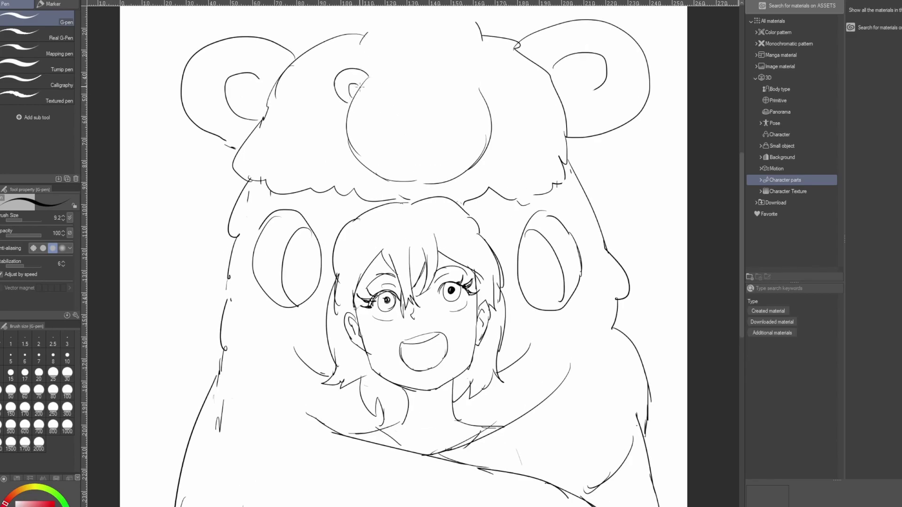
{"action": "mouse_move", "coordinate": [475, 77]}
{"action": "left_mouse_down"}
{"action": "mouse_move", "coordinate": [493, 68]}
{"action": "mouse_move", "coordinate": [507, 81]}
{"action": "mouse_move", "coordinate": [490, 103]}
{"action": "mouse_move", "coordinate": [485, 83]}
{"action": "mouse_move", "coordinate": [491, 104]}
{"action": "left_mouse_up"}
Draw the small animal's two round eye patches with arched eyes inside, and a small rounded nose
{"action": "mouse_move", "coordinate": [364, 124]}
{"action": "left_mouse_down"}
{"action": "mouse_move", "coordinate": [401, 133]}
{"action": "mouse_move", "coordinate": [374, 117]}
{"action": "mouse_move", "coordinate": [362, 149]}
{"action": "mouse_move", "coordinate": [392, 158]}
{"action": "mouse_move", "coordinate": [403, 136]}
{"action": "mouse_move", "coordinate": [380, 115]}
{"action": "left_mouse_up"}
{"action": "key", "text": "ctrl+z"}
{"action": "mouse_move", "coordinate": [459, 116]}
{"action": "left_mouse_down"}
{"action": "mouse_move", "coordinate": [431, 141]}
{"action": "mouse_move", "coordinate": [473, 152]}
{"action": "mouse_move", "coordinate": [461, 111]}
{"action": "left_mouse_up"}
{"action": "mouse_move", "coordinate": [435, 155]}
{"action": "left_mouse_down"}
{"action": "mouse_move", "coordinate": [439, 140]}
{"action": "mouse_move", "coordinate": [461, 155]}
{"action": "left_mouse_up"}
{"action": "key", "text": "ctrl+z"}
{"action": "left_click_drag", "start_coordinate": [370, 156], "coordinate": [388, 133]}
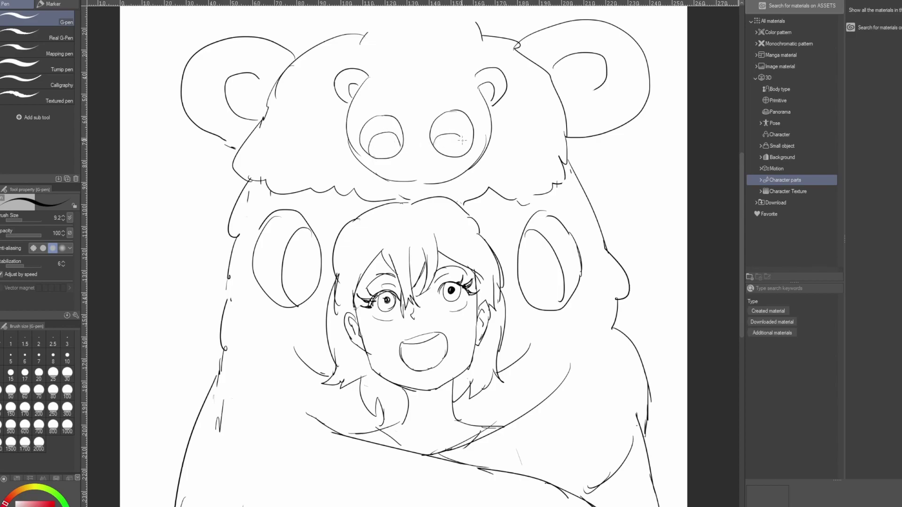
{"action": "mouse_move", "coordinate": [411, 160]}
{"action": "left_mouse_down"}
{"action": "mouse_move", "coordinate": [428, 162]}
{"action": "mouse_move", "coordinate": [412, 163]}
{"action": "left_mouse_up"}
Close the top of the small animal's head with an arc between its ears
{"action": "left_click_drag", "start_coordinate": [369, 75], "coordinate": [408, 49]}
{"action": "key", "text": "ctrl+z"}
{"action": "key", "text": "ctrl+z"}
{"action": "key", "text": "ctrl+z"}
{"action": "mouse_move", "coordinate": [364, 80]}
{"action": "left_mouse_down"}
{"action": "mouse_move", "coordinate": [436, 62]}
{"action": "mouse_move", "coordinate": [475, 86]}
{"action": "left_mouse_up"}
Sketch the small animal's humped body behind its head and two arms stretched out over the creature's forehead
{"action": "left_click_drag", "start_coordinate": [379, 69], "coordinate": [408, 23]}
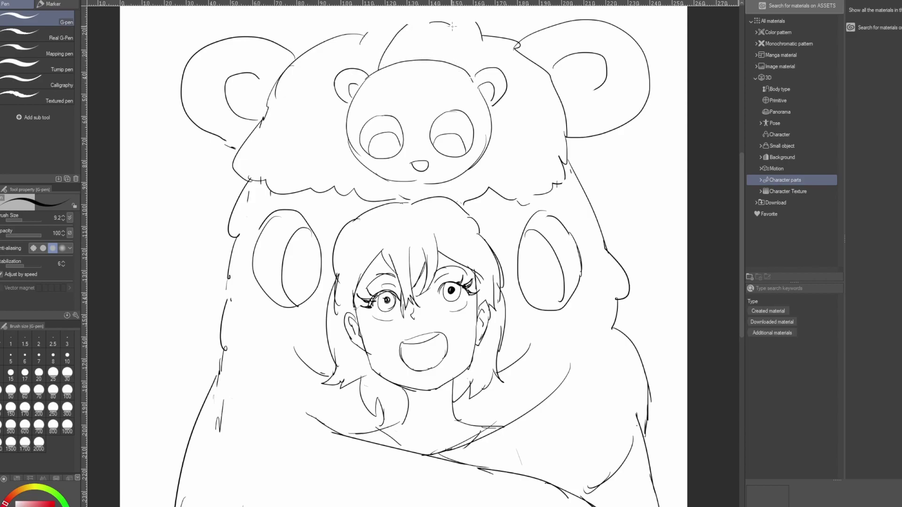
{"action": "key", "text": "ctrl+z"}
{"action": "left_click_drag", "start_coordinate": [366, 83], "coordinate": [397, 27]}
{"action": "key", "text": "ctrl+z"}
{"action": "mouse_move", "coordinate": [360, 63]}
{"action": "left_mouse_down"}
{"action": "mouse_move", "coordinate": [415, 18]}
{"action": "mouse_move", "coordinate": [443, 15]}
{"action": "left_mouse_up"}
{"action": "key", "text": "ctrl+z"}
{"action": "key", "text": "ctrl+z"}
{"action": "mouse_move", "coordinate": [355, 66]}
{"action": "left_mouse_down"}
{"action": "mouse_move", "coordinate": [428, 20]}
{"action": "mouse_move", "coordinate": [459, 29]}
{"action": "mouse_move", "coordinate": [472, 67]}
{"action": "left_mouse_up"}
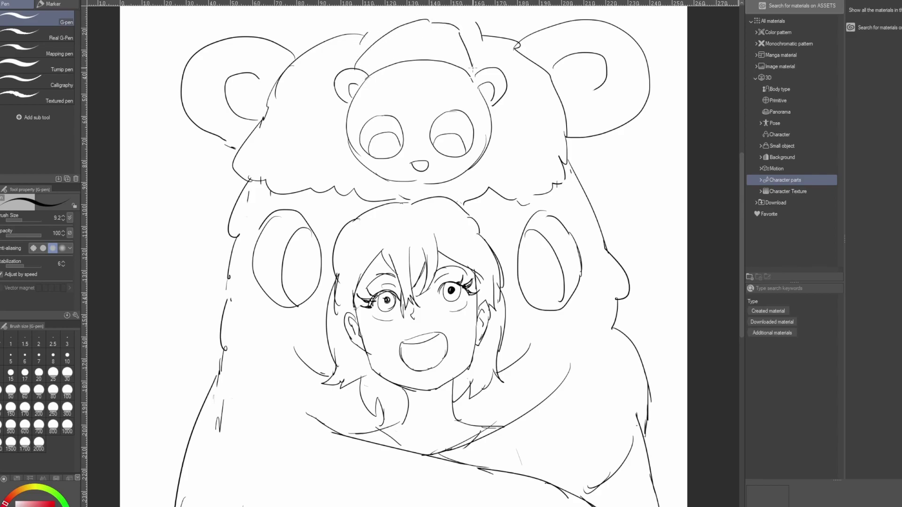
{"action": "key", "text": "ctrl+z"}
{"action": "left_click_drag", "start_coordinate": [461, 28], "coordinate": [480, 66]}
{"action": "mouse_move", "coordinate": [497, 101]}
{"action": "left_mouse_down"}
{"action": "mouse_move", "coordinate": [529, 128]}
{"action": "mouse_move", "coordinate": [520, 148]}
{"action": "mouse_move", "coordinate": [547, 142]}
{"action": "mouse_move", "coordinate": [527, 163]}
{"action": "mouse_move", "coordinate": [514, 146]}
{"action": "left_mouse_up"}
{"action": "mouse_move", "coordinate": [345, 95]}
{"action": "left_mouse_down"}
{"action": "mouse_move", "coordinate": [313, 122]}
{"action": "mouse_move", "coordinate": [324, 141]}
{"action": "mouse_move", "coordinate": [306, 124]}
{"action": "mouse_move", "coordinate": [320, 148]}
{"action": "left_mouse_up"}
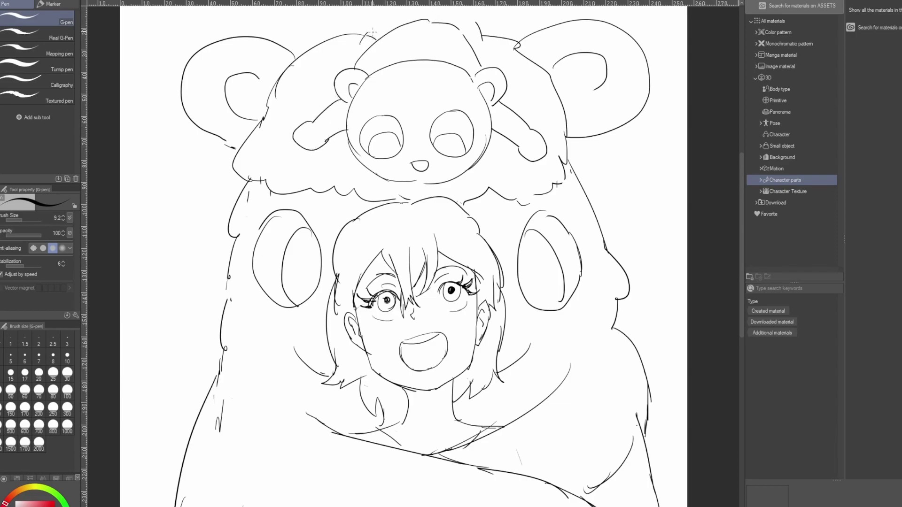
Erase the leftover tuft ends beside the small animal's body and draw small rounded bumps there
{"action": "key", "text": "e"}
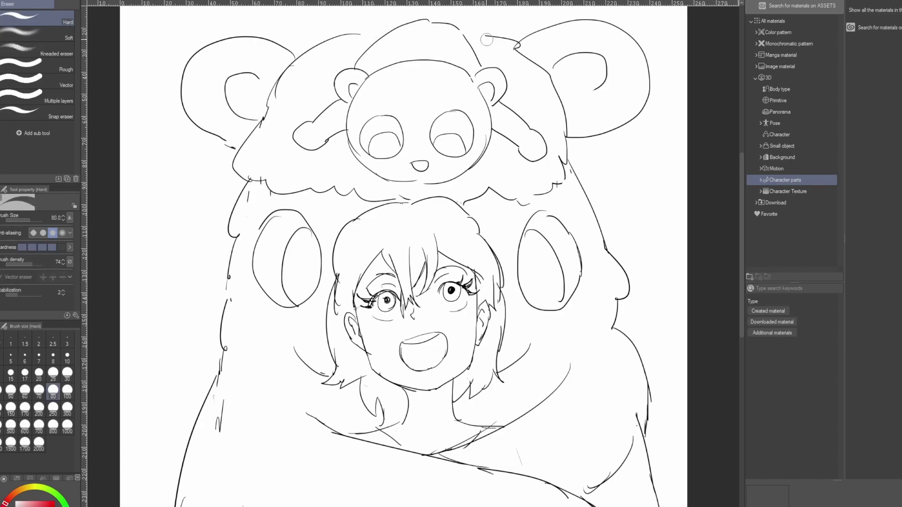
{"action": "mouse_move", "coordinate": [486, 35]}
{"action": "left_mouse_down"}
{"action": "mouse_move", "coordinate": [478, 26]}
{"action": "mouse_move", "coordinate": [463, 37]}
{"action": "left_mouse_up"}
{"action": "left_click_drag", "start_coordinate": [376, 43], "coordinate": [354, 32]}
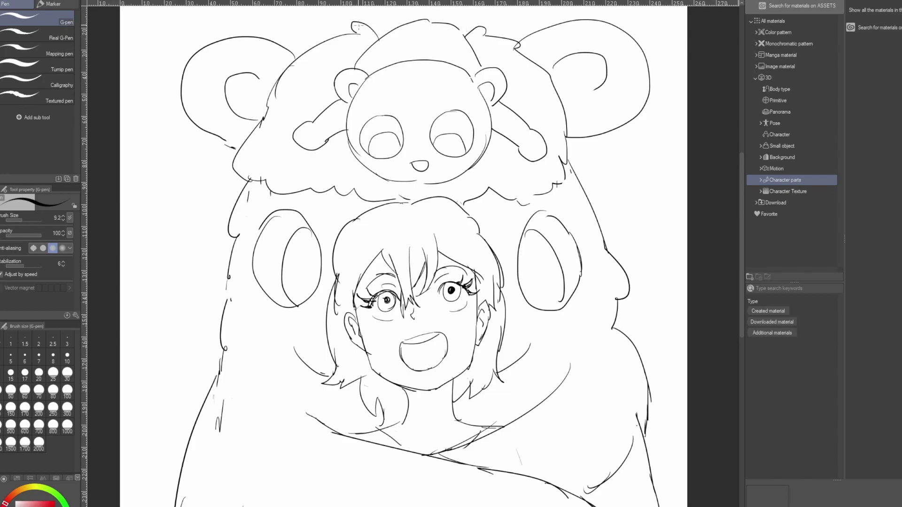
{"action": "scroll", "coordinate": [423, 117], "scroll_direction": "down", "scroll_amount": 4}
Add a short line under the small animal's nose and redraw its lower chin contour, undoing stray strokes
{"action": "scroll", "coordinate": [422, 118], "scroll_direction": "up", "scroll_amount": 5}
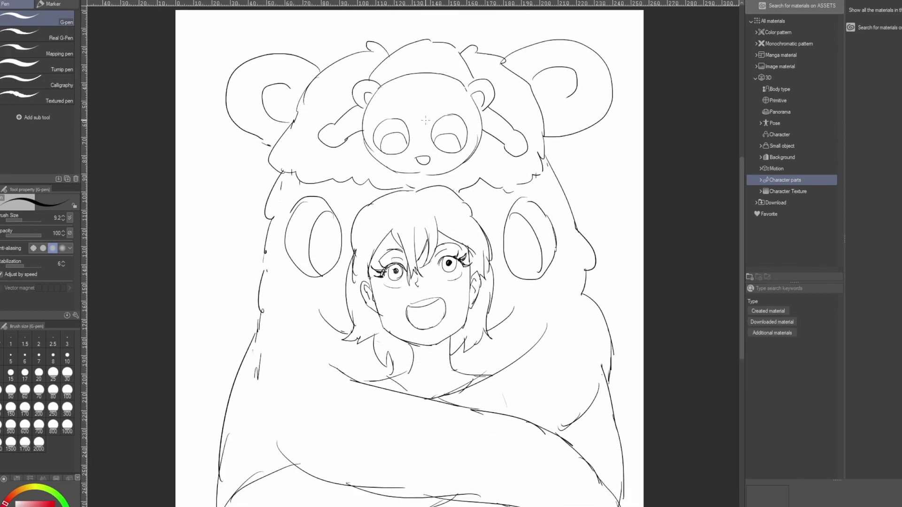
{"action": "scroll", "coordinate": [426, 121], "scroll_direction": "up", "scroll_amount": 1}
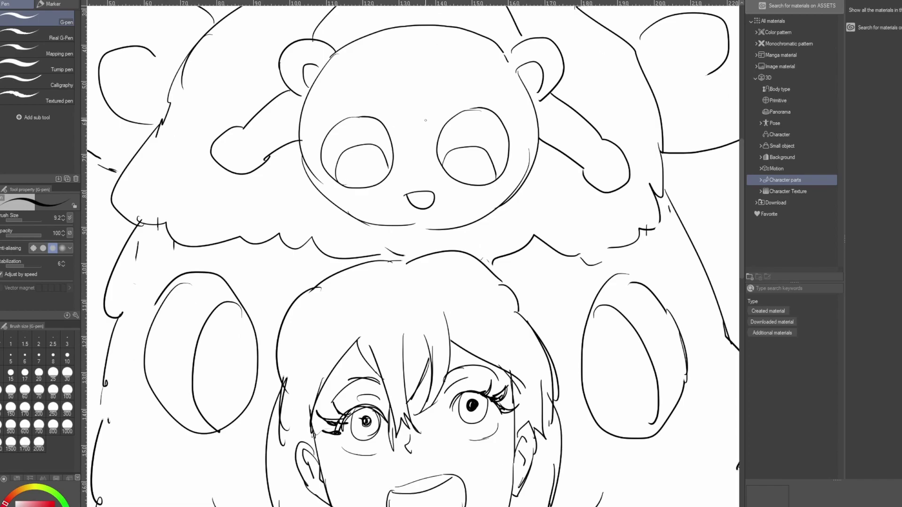
{"action": "left_click_drag", "start_coordinate": [420, 214], "coordinate": [415, 221]}
{"action": "key", "text": "ctrl+z"}
{"action": "key", "text": "ctrl+z"}
{"action": "key", "text": "ctrl+z"}
{"action": "left_click_drag", "start_coordinate": [380, 224], "coordinate": [436, 231]}
{"action": "key", "text": "ctrl+z"}
Clean up the doubled left contour of the small animal's face and redraw it as a single line
{"action": "key", "text": "e"}
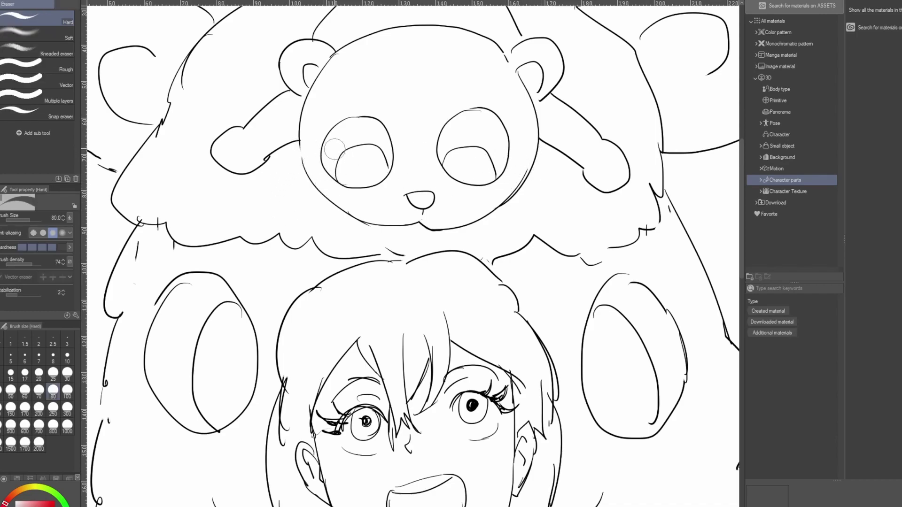
{"action": "key", "text": "p"}
{"action": "left_click_drag", "start_coordinate": [298, 140], "coordinate": [302, 163]}
{"action": "scroll", "coordinate": [346, 155], "scroll_direction": "down", "scroll_amount": 5}
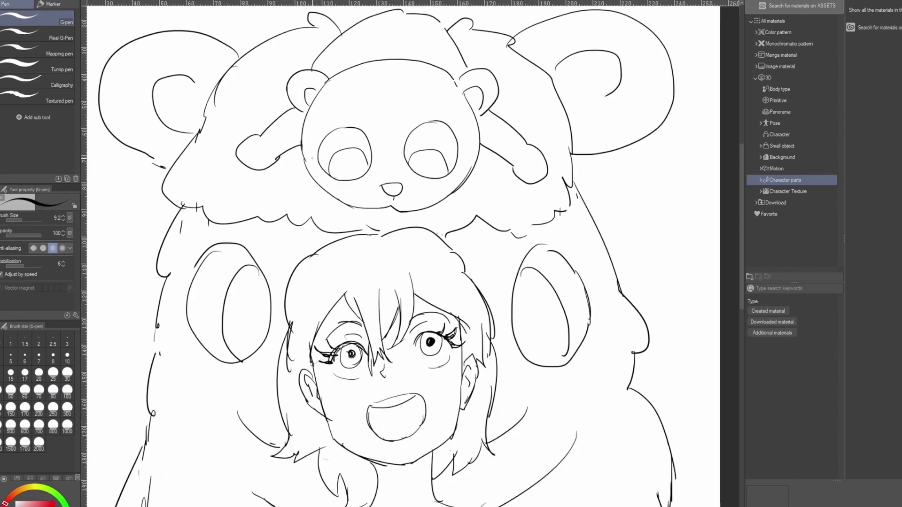
Sketch an oval head for a second small animal below the creature's right ear
{"action": "scroll", "coordinate": [351, 186], "scroll_direction": "up", "scroll_amount": 2}
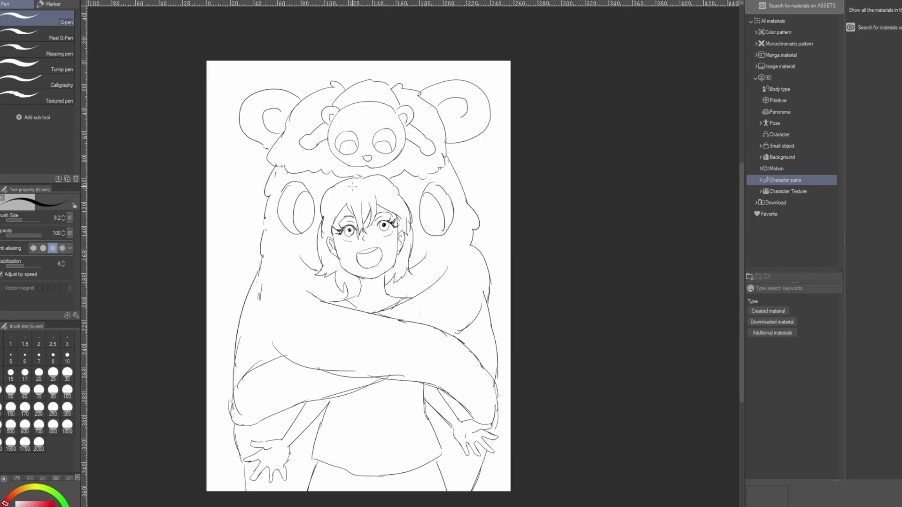
{"action": "scroll", "coordinate": [410, 141], "scroll_direction": "up", "scroll_amount": 2}
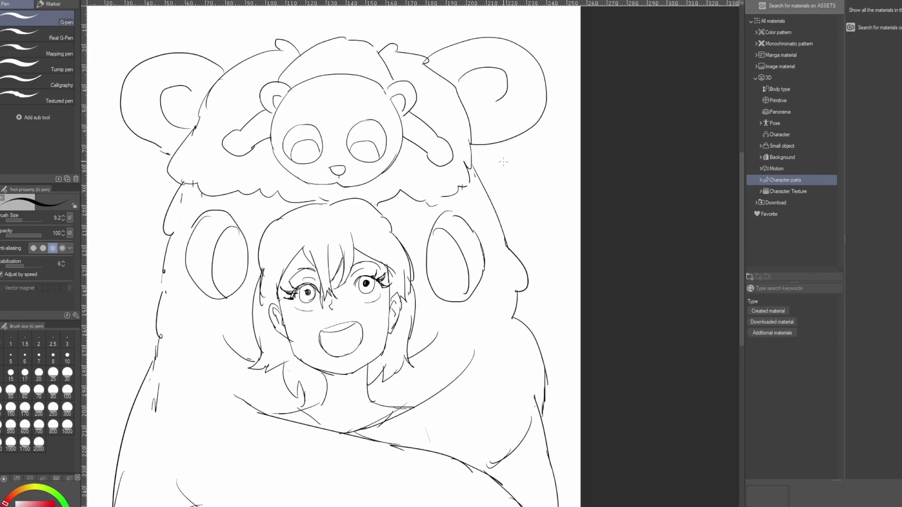
{"action": "mouse_move", "coordinate": [498, 180]}
{"action": "left_mouse_down"}
{"action": "mouse_move", "coordinate": [504, 154]}
{"action": "mouse_move", "coordinate": [530, 157]}
{"action": "mouse_move", "coordinate": [526, 187]}
{"action": "mouse_move", "coordinate": [509, 195]}
{"action": "mouse_move", "coordinate": [496, 158]}
{"action": "mouse_move", "coordinate": [521, 154]}
{"action": "mouse_move", "coordinate": [514, 156]}
{"action": "mouse_move", "coordinate": [535, 177]}
{"action": "mouse_move", "coordinate": [514, 197]}
{"action": "left_mouse_up"}
{"action": "key", "text": "ctrl+z"}
{"action": "key", "text": "ctrl+z"}
{"action": "left_click_drag", "start_coordinate": [491, 181], "coordinate": [520, 204]}
Draw the second animal's two raised arms with round paws gripping the ear's lower edge, erasing the ear outline beneath them
{"action": "key", "text": "e"}
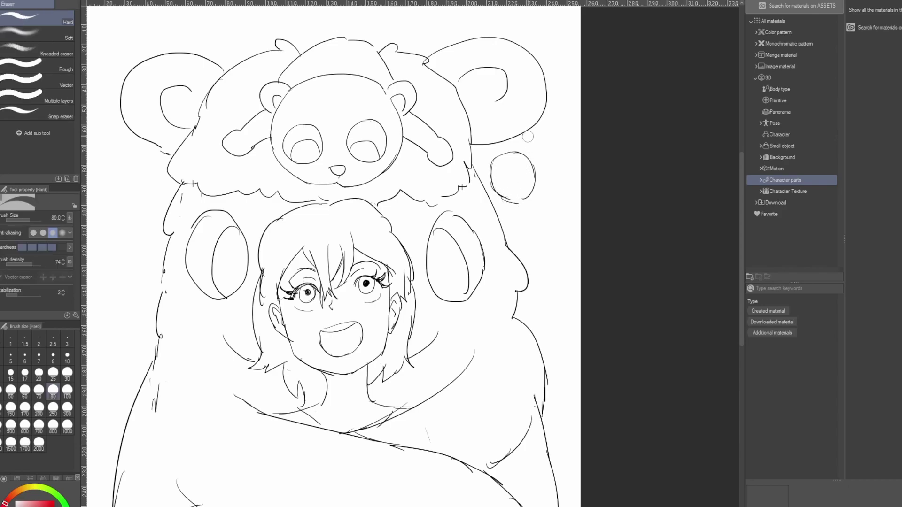
{"action": "key", "text": "p"}
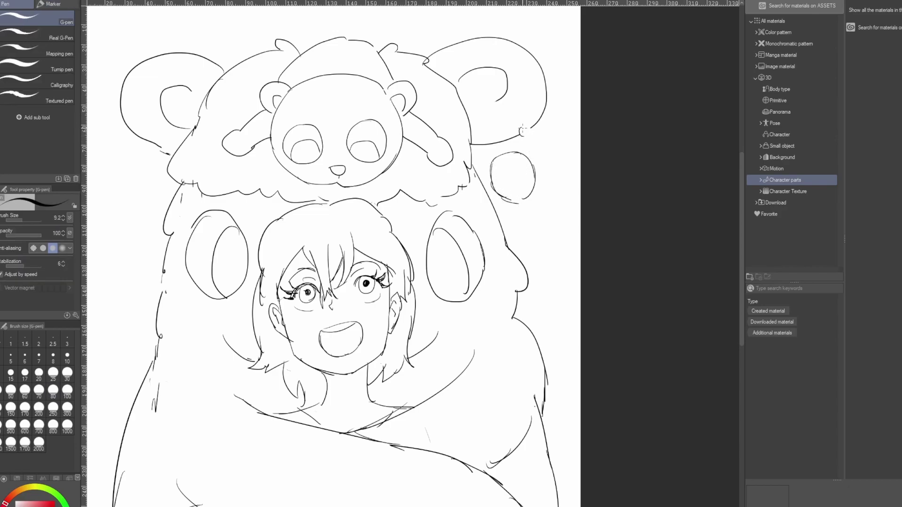
{"action": "left_click_drag", "start_coordinate": [526, 132], "coordinate": [539, 203]}
{"action": "left_click_drag", "start_coordinate": [525, 134], "coordinate": [534, 164]}
{"action": "key", "text": "e"}
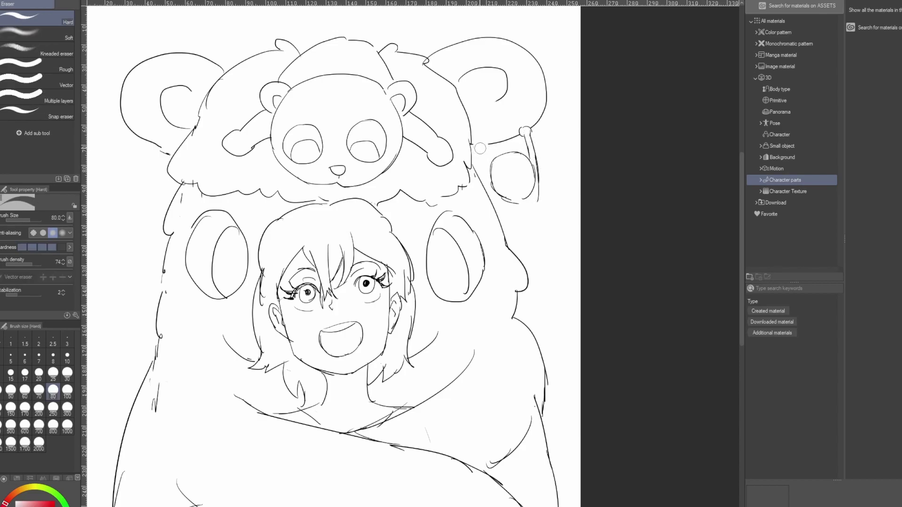
{"action": "key", "text": "p"}
{"action": "mouse_move", "coordinate": [476, 147]}
{"action": "left_mouse_down"}
{"action": "mouse_move", "coordinate": [483, 135]}
{"action": "mouse_move", "coordinate": [492, 143]}
{"action": "mouse_move", "coordinate": [499, 202]}
{"action": "left_mouse_up"}
{"action": "left_click_drag", "start_coordinate": [486, 173], "coordinate": [510, 217]}
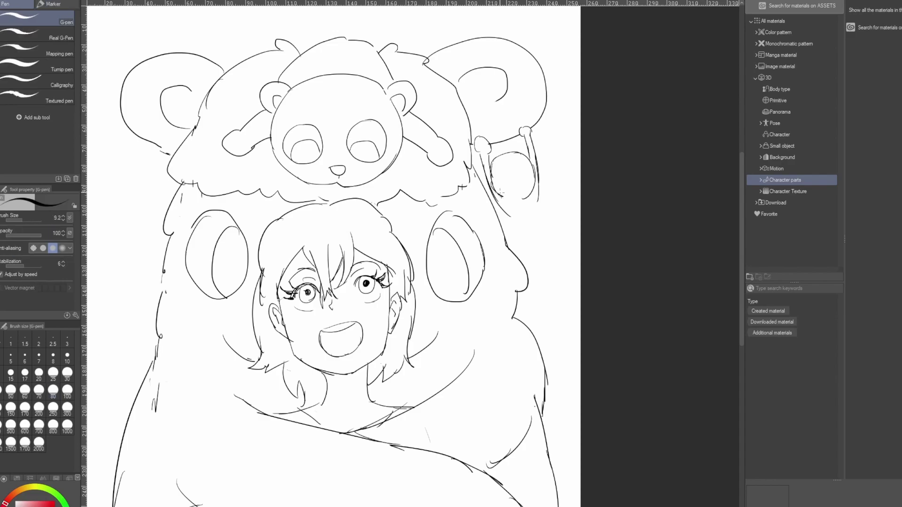
Sketch the second animal's long torso and a dangling leg with a rounded foot alongside the creature's head
{"action": "left_click_drag", "start_coordinate": [537, 197], "coordinate": [551, 271]}
{"action": "left_click_drag", "start_coordinate": [502, 207], "coordinate": [515, 245]}
{"action": "key", "text": "ctrl+z"}
{"action": "left_click_drag", "start_coordinate": [506, 210], "coordinate": [510, 246]}
{"action": "mouse_move", "coordinate": [550, 278]}
{"action": "left_mouse_down"}
{"action": "mouse_move", "coordinate": [543, 307]}
{"action": "mouse_move", "coordinate": [543, 287]}
{"action": "mouse_move", "coordinate": [533, 301]}
{"action": "mouse_move", "coordinate": [529, 322]}
{"action": "mouse_move", "coordinate": [542, 333]}
{"action": "mouse_move", "coordinate": [534, 307]}
{"action": "mouse_move", "coordinate": [543, 314]}
{"action": "mouse_move", "coordinate": [530, 320]}
{"action": "mouse_move", "coordinate": [541, 332]}
{"action": "mouse_move", "coordinate": [533, 270]}
{"action": "mouse_move", "coordinate": [513, 315]}
{"action": "left_mouse_up"}
{"action": "key", "text": "ctrl+z"}
{"action": "left_click_drag", "start_coordinate": [523, 295], "coordinate": [521, 303]}
{"action": "scroll", "coordinate": [512, 150], "scroll_direction": "up", "scroll_amount": 4}
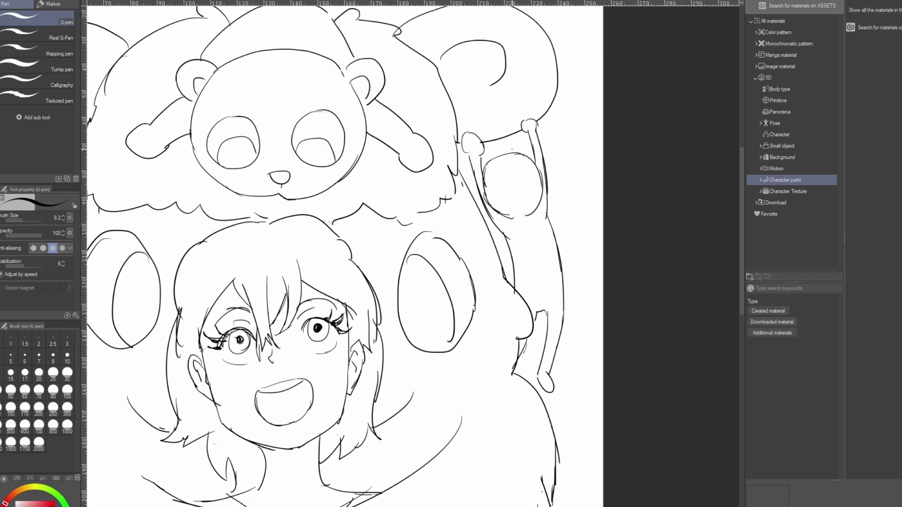
Clean up the doubled left contour of the second small animal's head and draw two oval eyes on its face
{"action": "key", "text": "e"}
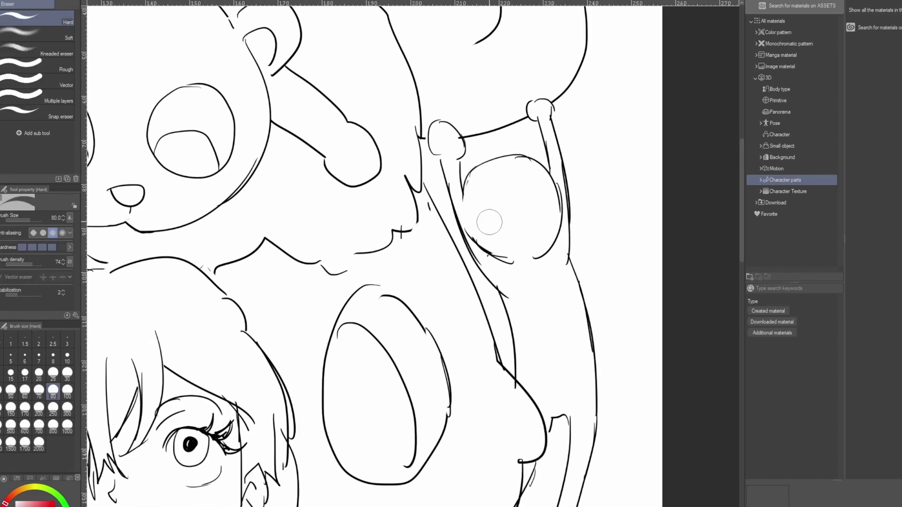
{"action": "key", "text": "p"}
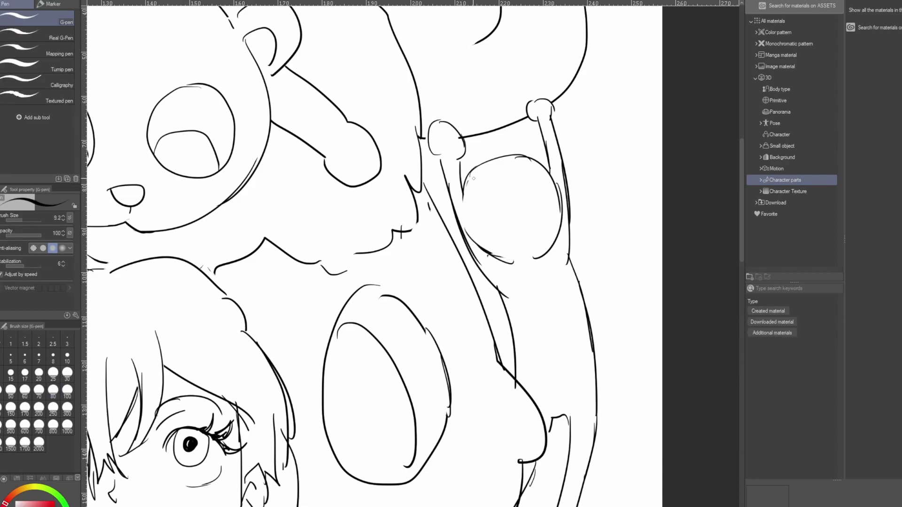
{"action": "mouse_move", "coordinate": [463, 188]}
{"action": "left_mouse_down"}
{"action": "mouse_move", "coordinate": [467, 223]}
{"action": "mouse_move", "coordinate": [490, 256]}
{"action": "mouse_move", "coordinate": [505, 261]}
{"action": "left_mouse_up"}
{"action": "mouse_move", "coordinate": [486, 191]}
{"action": "left_mouse_down"}
{"action": "mouse_move", "coordinate": [499, 221]}
{"action": "mouse_move", "coordinate": [477, 194]}
{"action": "mouse_move", "coordinate": [488, 223]}
{"action": "mouse_move", "coordinate": [495, 201]}
{"action": "mouse_move", "coordinate": [485, 189]}
{"action": "mouse_move", "coordinate": [475, 206]}
{"action": "mouse_move", "coordinate": [492, 221]}
{"action": "mouse_move", "coordinate": [495, 194]}
{"action": "mouse_move", "coordinate": [483, 185]}
{"action": "mouse_move", "coordinate": [529, 205]}
{"action": "mouse_move", "coordinate": [541, 192]}
{"action": "mouse_move", "coordinate": [527, 170]}
{"action": "mouse_move", "coordinate": [529, 206]}
{"action": "left_mouse_up"}
{"action": "key", "text": "ctrl+z"}
{"action": "key", "text": "ctrl+z"}
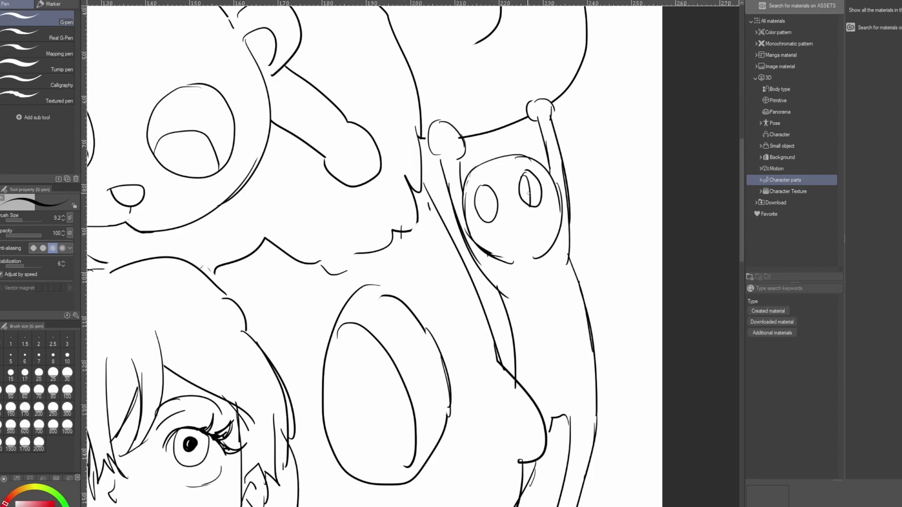
Add slim pupils, a small nose with a curved mouth, and two pointed ears with inner lines to the second small animal
{"action": "mouse_move", "coordinate": [480, 194]}
{"action": "left_mouse_down"}
{"action": "mouse_move", "coordinate": [483, 217]}
{"action": "mouse_move", "coordinate": [524, 216]}
{"action": "mouse_move", "coordinate": [518, 228]}
{"action": "mouse_move", "coordinate": [531, 225]}
{"action": "left_mouse_up"}
{"action": "mouse_move", "coordinate": [511, 157]}
{"action": "left_mouse_down"}
{"action": "mouse_move", "coordinate": [525, 135]}
{"action": "mouse_move", "coordinate": [533, 158]}
{"action": "mouse_move", "coordinate": [525, 156]}
{"action": "left_mouse_up"}
{"action": "mouse_move", "coordinate": [473, 170]}
{"action": "left_mouse_down"}
{"action": "mouse_move", "coordinate": [478, 140]}
{"action": "mouse_move", "coordinate": [481, 165]}
{"action": "mouse_move", "coordinate": [476, 145]}
{"action": "mouse_move", "coordinate": [490, 162]}
{"action": "mouse_move", "coordinate": [477, 166]}
{"action": "left_mouse_up"}
{"action": "key", "text": "ctrl+z"}
{"action": "key", "text": "ctrl+z"}
{"action": "key", "text": "ctrl+z"}
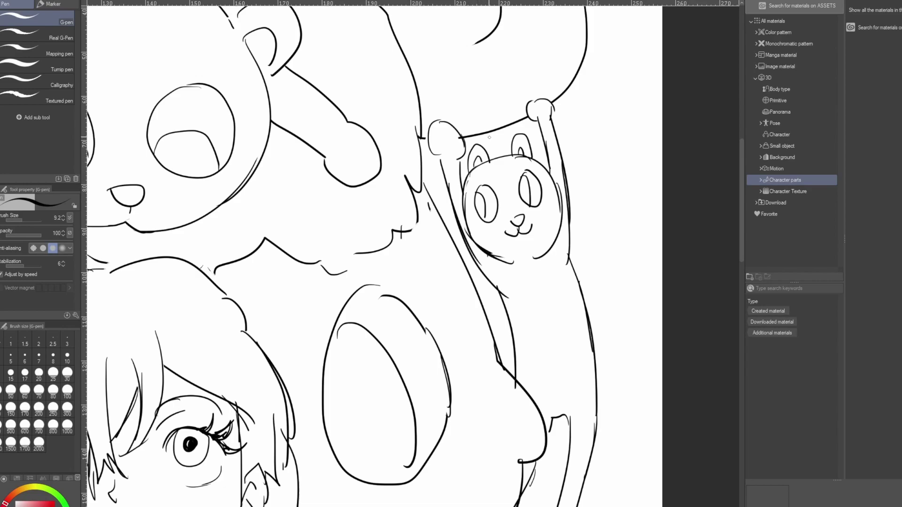
Examine the whole composition, from the creature's head down to the girl's hands, for balance and empty areas
{"action": "scroll", "coordinate": [489, 137], "scroll_direction": "down", "scroll_amount": 8}
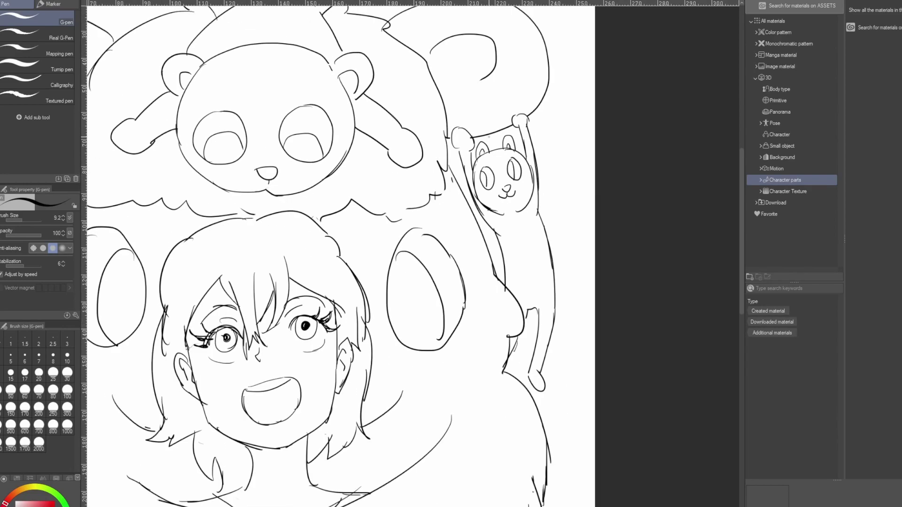
{"action": "scroll", "coordinate": [489, 165], "scroll_direction": "up", "scroll_amount": 4}
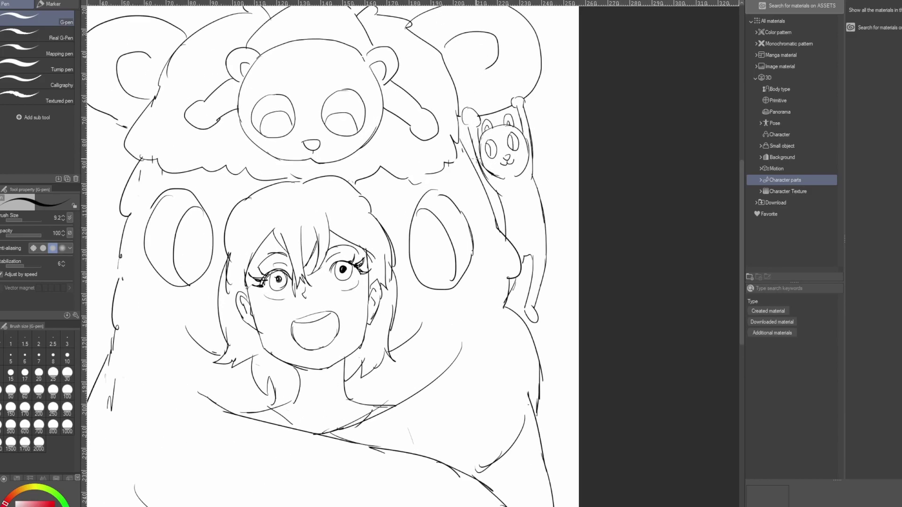
{"action": "scroll", "coordinate": [486, 160], "scroll_direction": "down", "scroll_amount": 4}
{"action": "scroll", "coordinate": [430, 189], "scroll_direction": "down", "scroll_amount": 2}
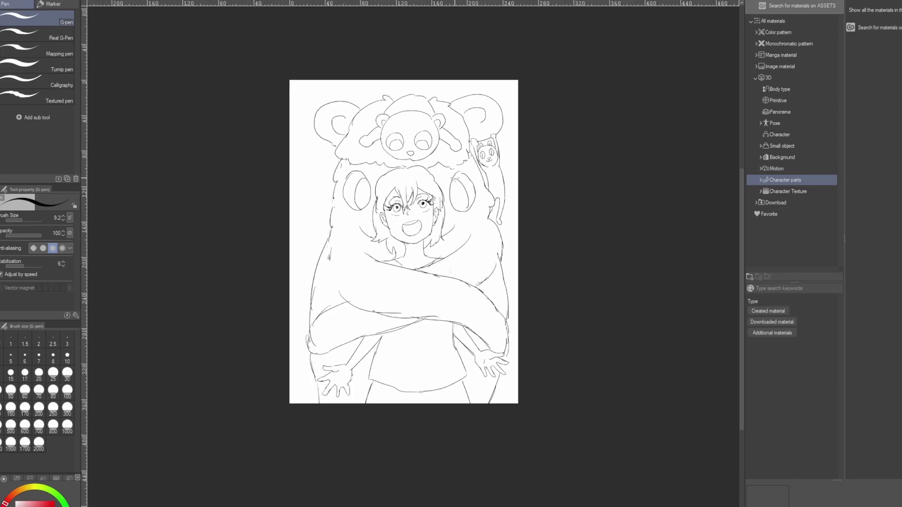
{"action": "scroll", "coordinate": [430, 188], "scroll_direction": "up", "scroll_amount": 2}
{"action": "scroll", "coordinate": [430, 188], "scroll_direction": "up", "scroll_amount": 1}
{"action": "scroll", "coordinate": [423, 197], "scroll_direction": "down", "scroll_amount": 3}
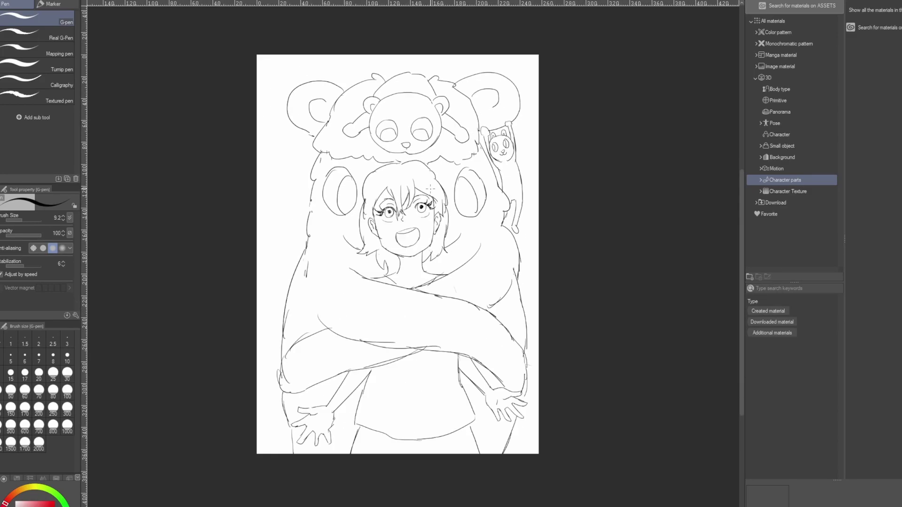
{"action": "scroll", "coordinate": [376, 221], "scroll_direction": "up", "scroll_amount": 3}
{"action": "scroll", "coordinate": [377, 221], "scroll_direction": "up", "scroll_amount": 3}
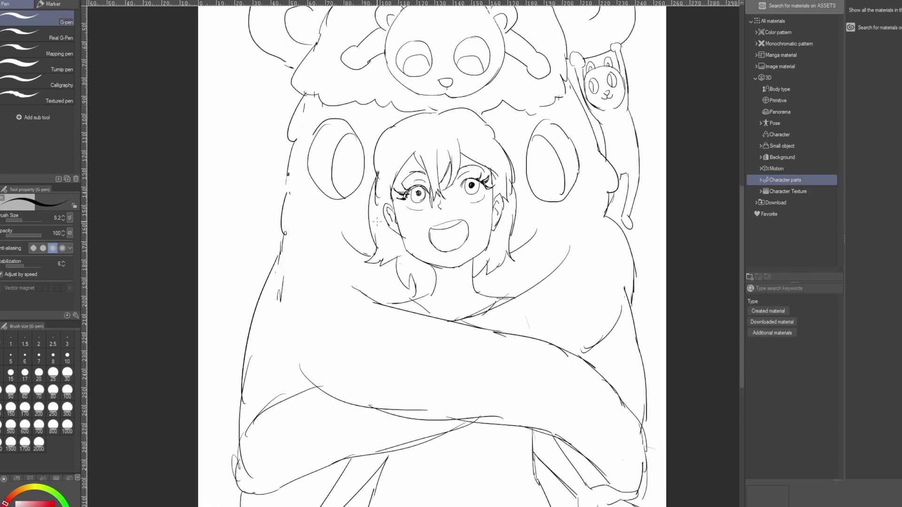
{"action": "scroll", "coordinate": [376, 222], "scroll_direction": "down", "scroll_amount": 3}
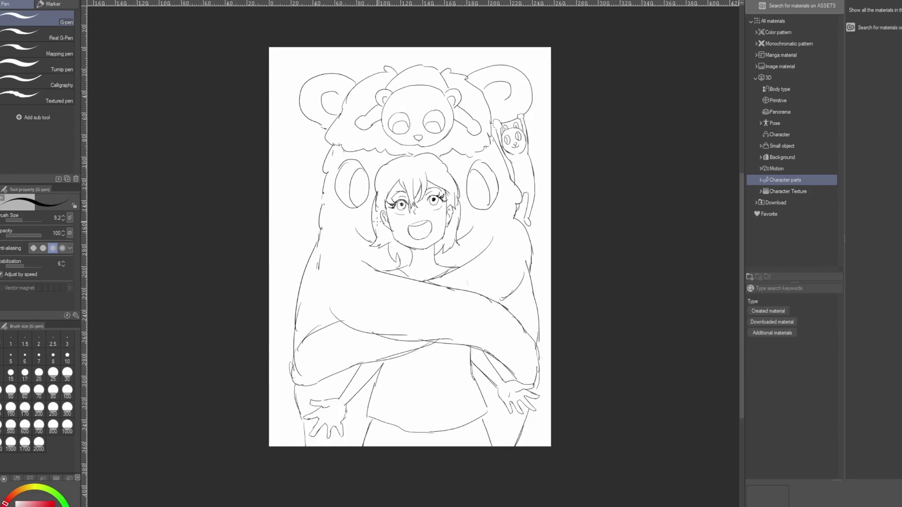
{"action": "scroll", "coordinate": [377, 221], "scroll_direction": "up", "scroll_amount": 2}
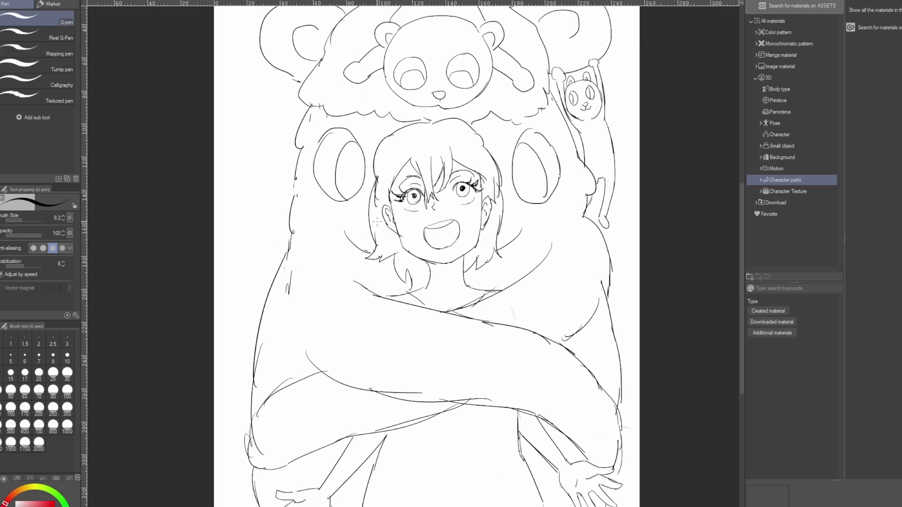
{"action": "scroll", "coordinate": [376, 220], "scroll_direction": "down", "scroll_amount": 1}
Sketch a third small animal's rounded head and curved arm with round paw at the creature's left side, erasing the creature's outline beneath the arm
{"action": "scroll", "coordinate": [294, 162], "scroll_direction": "up", "scroll_amount": 3}
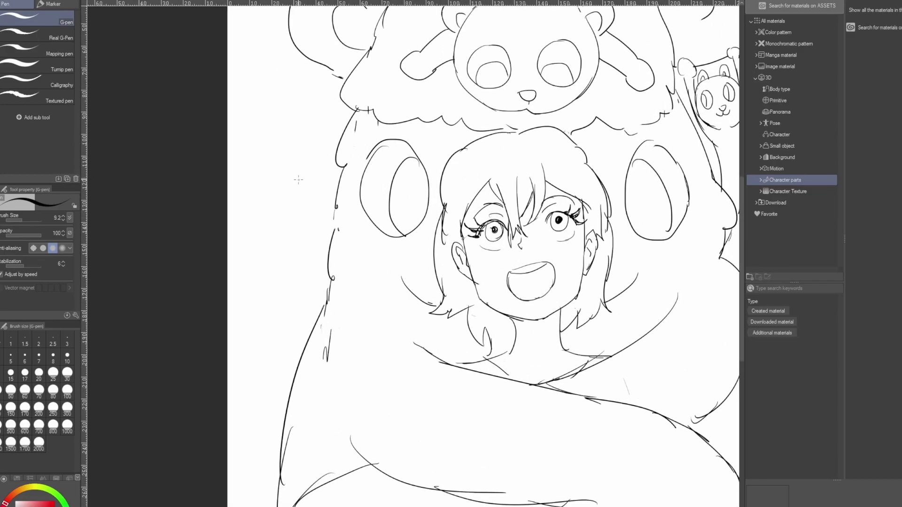
{"action": "mouse_move", "coordinate": [353, 111]}
{"action": "left_mouse_down"}
{"action": "mouse_move", "coordinate": [316, 105]}
{"action": "mouse_move", "coordinate": [277, 133]}
{"action": "mouse_move", "coordinate": [273, 180]}
{"action": "mouse_move", "coordinate": [297, 217]}
{"action": "mouse_move", "coordinate": [329, 224]}
{"action": "mouse_move", "coordinate": [328, 258]}
{"action": "left_mouse_up"}
{"action": "key", "text": "e"}
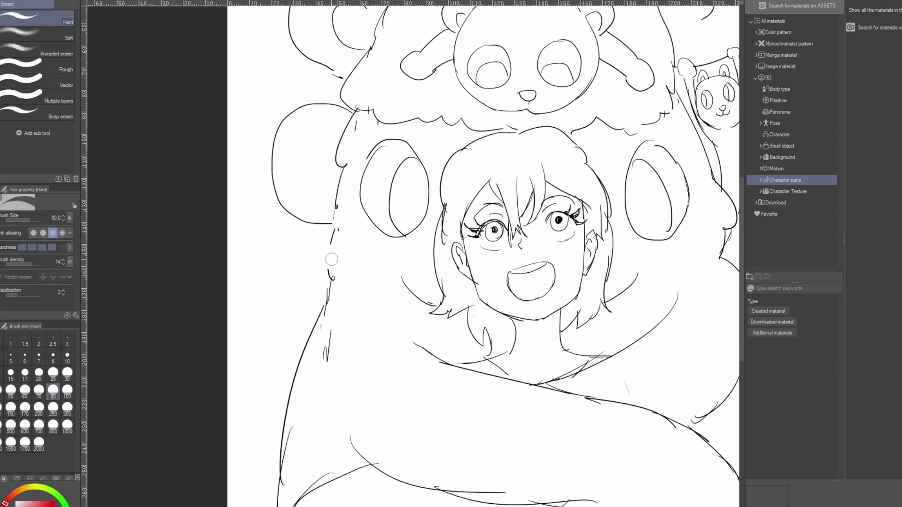
{"action": "key", "text": "p"}
{"action": "mouse_move", "coordinate": [318, 228]}
{"action": "left_mouse_down"}
{"action": "mouse_move", "coordinate": [347, 275]}
{"action": "mouse_move", "coordinate": [339, 277]}
{"action": "mouse_move", "coordinate": [345, 257]}
{"action": "mouse_move", "coordinate": [357, 254]}
{"action": "mouse_move", "coordinate": [369, 281]}
{"action": "mouse_move", "coordinate": [336, 277]}
{"action": "left_mouse_up"}
{"action": "key", "text": "ctrl+z"}
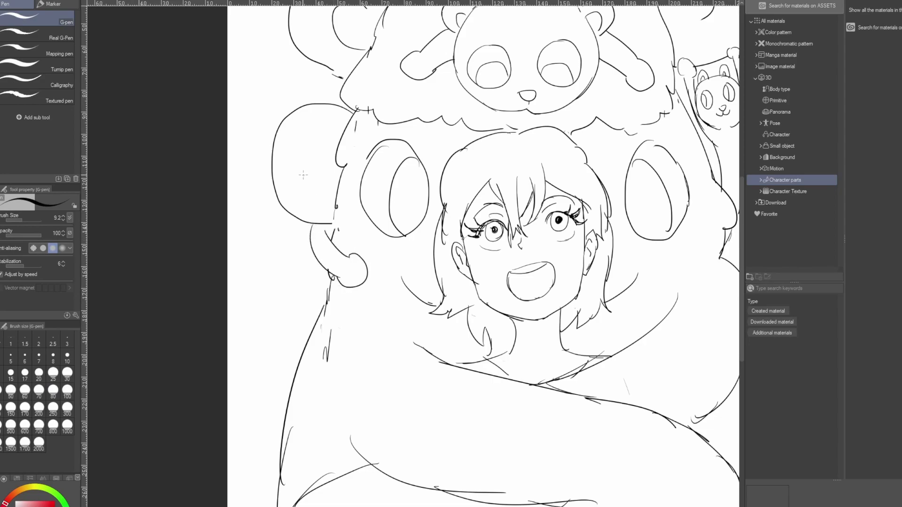
Draw two round ears with inner curves and a first oval eye patch on the third small animal's head
{"action": "mouse_move", "coordinate": [272, 187]}
{"action": "left_mouse_down"}
{"action": "mouse_move", "coordinate": [258, 216]}
{"action": "mouse_move", "coordinate": [294, 217]}
{"action": "left_mouse_up"}
{"action": "left_click_drag", "start_coordinate": [277, 201], "coordinate": [281, 214]}
{"action": "mouse_move", "coordinate": [283, 119]}
{"action": "left_mouse_down"}
{"action": "mouse_move", "coordinate": [273, 100]}
{"action": "mouse_move", "coordinate": [287, 80]}
{"action": "mouse_move", "coordinate": [306, 89]}
{"action": "mouse_move", "coordinate": [296, 104]}
{"action": "left_mouse_up"}
{"action": "mouse_move", "coordinate": [301, 181]}
{"action": "left_mouse_down"}
{"action": "mouse_move", "coordinate": [289, 204]}
{"action": "mouse_move", "coordinate": [321, 207]}
{"action": "left_mouse_up"}
{"action": "key", "text": "ctrl+z"}
{"action": "mouse_move", "coordinate": [303, 177]}
{"action": "left_mouse_down"}
{"action": "mouse_move", "coordinate": [298, 201]}
{"action": "mouse_move", "coordinate": [327, 197]}
{"action": "mouse_move", "coordinate": [297, 176]}
{"action": "left_mouse_up"}
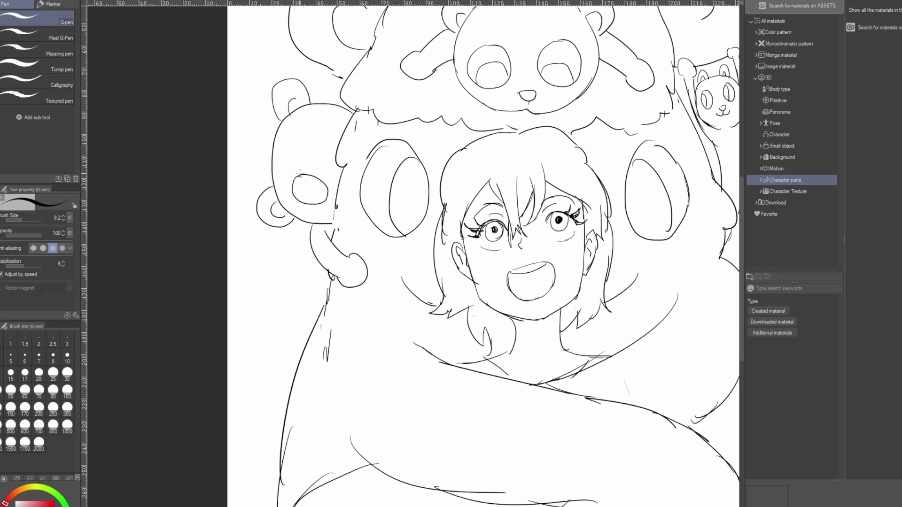
Complete the third small animal's face with a second oval eye patch, curved inner eye lines and a small nose
{"action": "mouse_move", "coordinate": [309, 120]}
{"action": "left_mouse_down"}
{"action": "mouse_move", "coordinate": [302, 139]}
{"action": "mouse_move", "coordinate": [331, 142]}
{"action": "mouse_move", "coordinate": [331, 127]}
{"action": "mouse_move", "coordinate": [299, 129]}
{"action": "mouse_move", "coordinate": [315, 151]}
{"action": "mouse_move", "coordinate": [333, 143]}
{"action": "mouse_move", "coordinate": [326, 125]}
{"action": "mouse_move", "coordinate": [302, 129]}
{"action": "mouse_move", "coordinate": [317, 122]}
{"action": "mouse_move", "coordinate": [331, 149]}
{"action": "left_mouse_up"}
{"action": "key", "text": "ctrl+z"}
{"action": "mouse_move", "coordinate": [306, 176]}
{"action": "left_mouse_down"}
{"action": "mouse_move", "coordinate": [309, 191]}
{"action": "mouse_move", "coordinate": [328, 196]}
{"action": "left_mouse_up"}
{"action": "key", "text": "ctrl+z"}
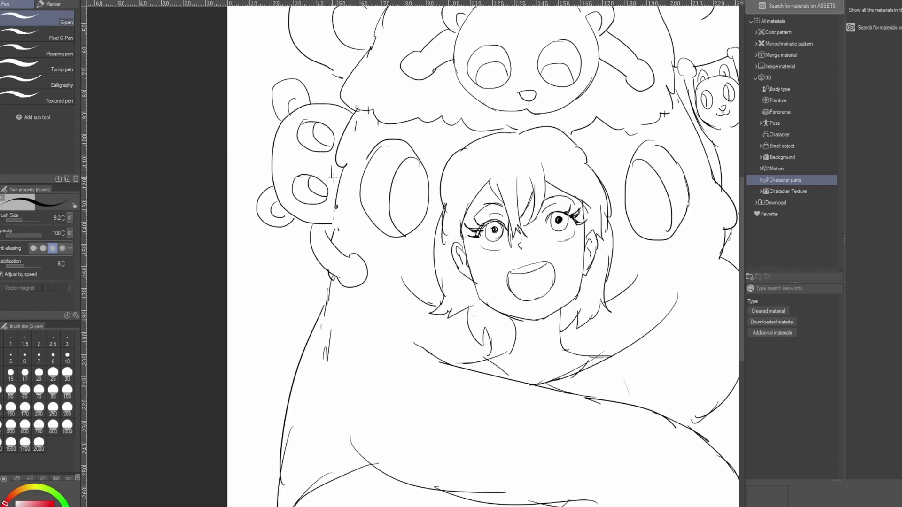
Review the full drawing and erase the stray line end where the creature's two forearms overlap
{"action": "scroll", "coordinate": [331, 168], "scroll_direction": "down", "scroll_amount": 1}
{"action": "scroll", "coordinate": [331, 168], "scroll_direction": "down", "scroll_amount": 3}
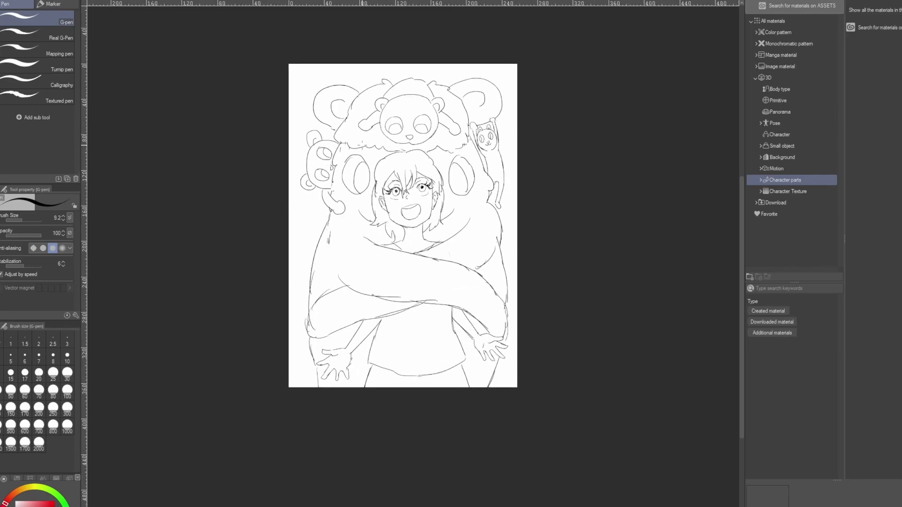
{"action": "scroll", "coordinate": [346, 160], "scroll_direction": "up", "scroll_amount": 4}
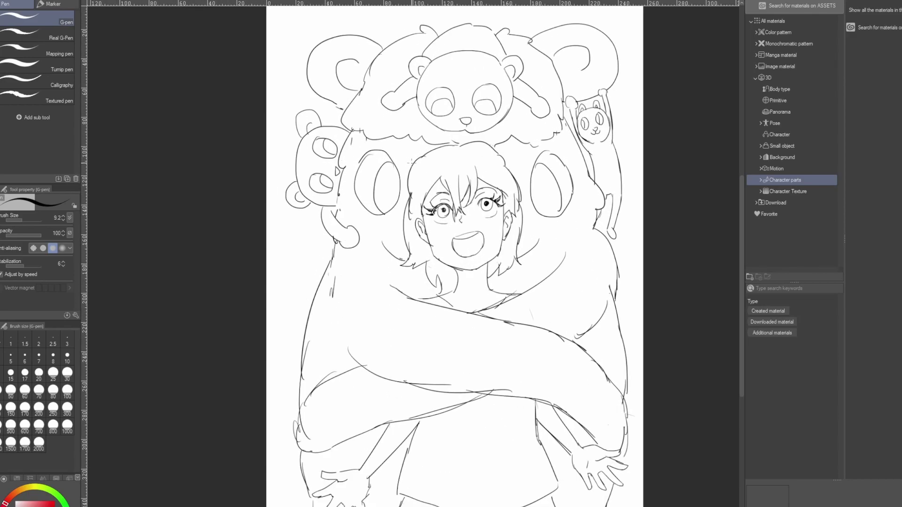
{"action": "scroll", "coordinate": [410, 162], "scroll_direction": "down", "scroll_amount": 2}
{"action": "scroll", "coordinate": [459, 276], "scroll_direction": "up", "scroll_amount": 3}
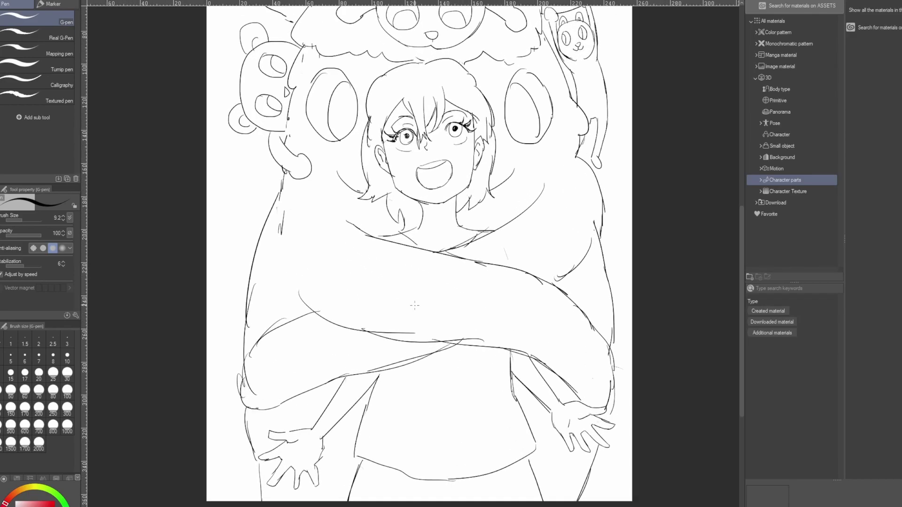
{"action": "key", "text": "e"}
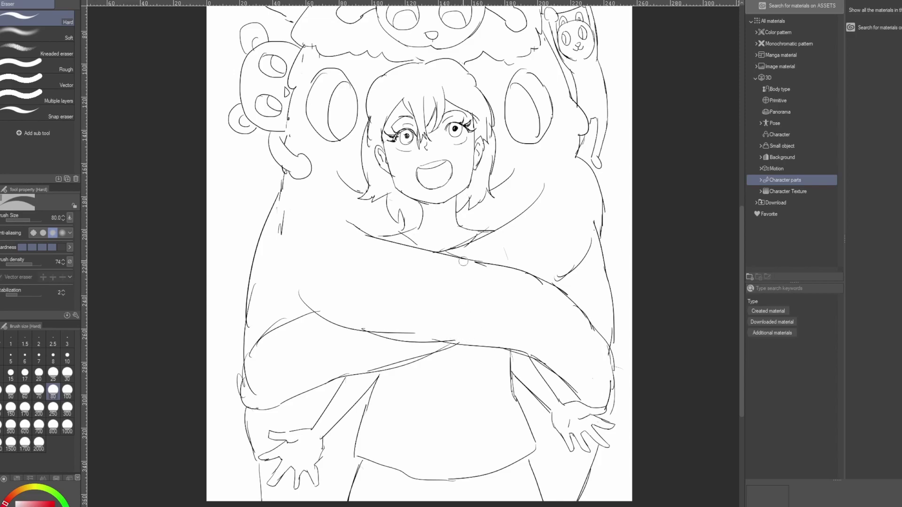
{"action": "scroll", "coordinate": [435, 216], "scroll_direction": "down", "scroll_amount": 3}
{"action": "scroll", "coordinate": [437, 214], "scroll_direction": "up", "scroll_amount": 2}
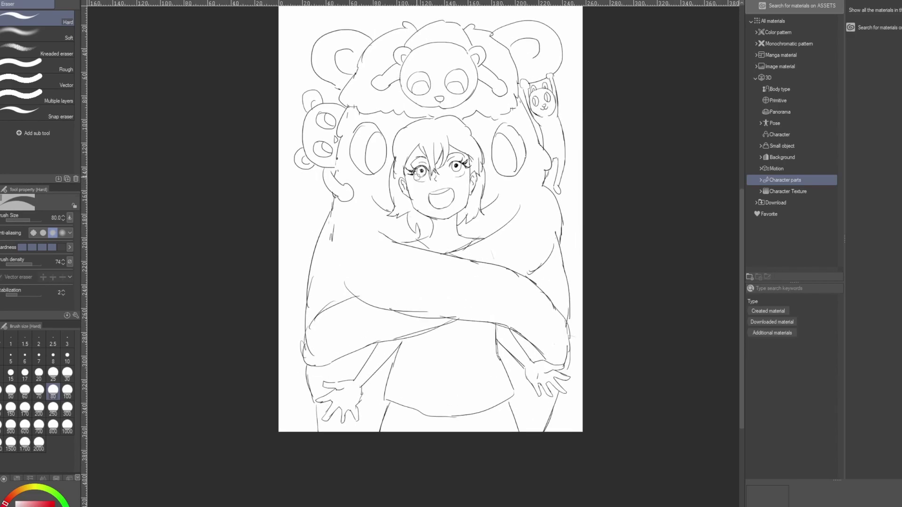
{"action": "scroll", "coordinate": [442, 161], "scroll_direction": "up", "scroll_amount": 1}
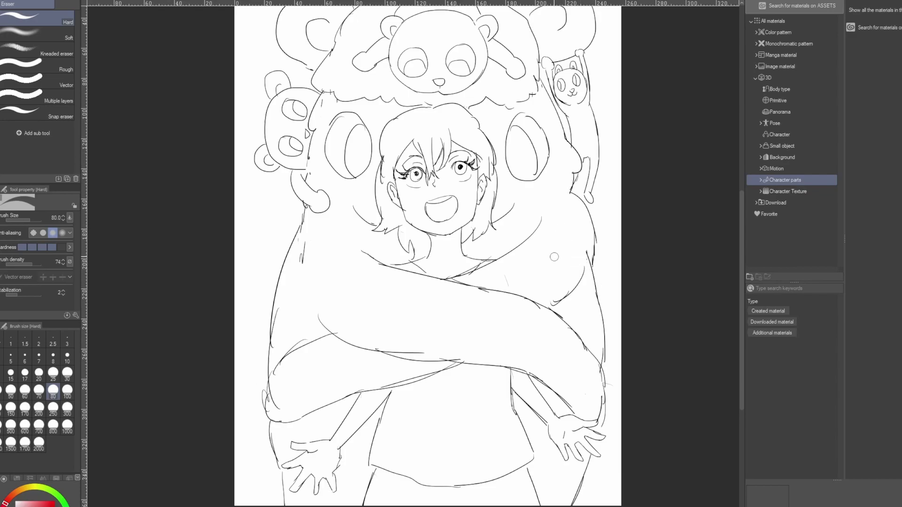
{"action": "scroll", "coordinate": [553, 248], "scroll_direction": "down", "scroll_amount": 3}
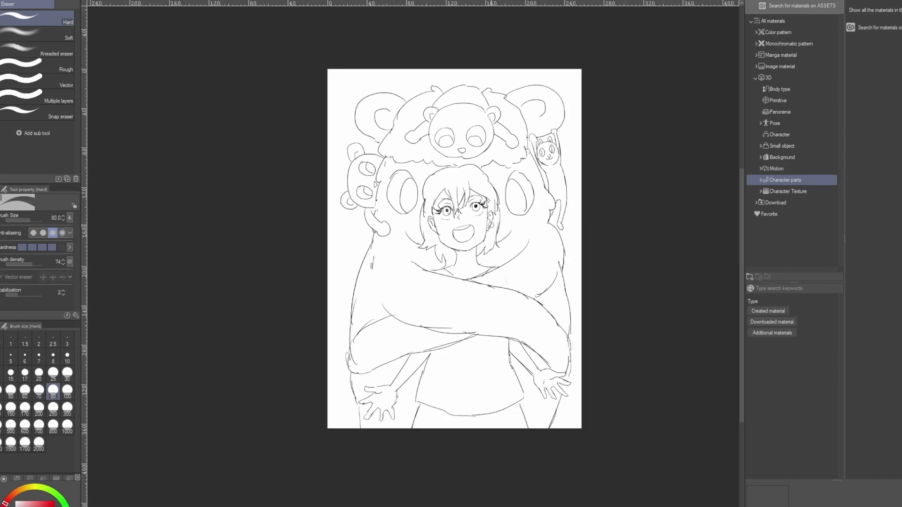
Erase and redraw the creature's left and right elbow contours as smooth rounded curves
{"action": "scroll", "coordinate": [490, 215], "scroll_direction": "up", "scroll_amount": 3}
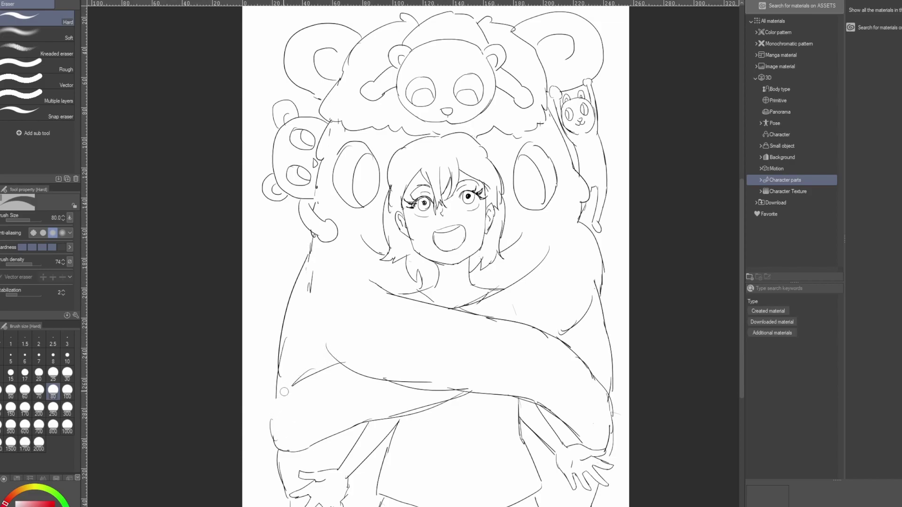
{"action": "key", "text": "p"}
{"action": "left_click_drag", "start_coordinate": [291, 384], "coordinate": [272, 420]}
{"action": "key", "text": "e"}
{"action": "left_click_drag", "start_coordinate": [606, 399], "coordinate": [615, 450]}
{"action": "key", "text": "p"}
{"action": "mouse_move", "coordinate": [607, 390]}
{"action": "left_mouse_down"}
{"action": "mouse_move", "coordinate": [620, 436]}
{"action": "mouse_move", "coordinate": [606, 457]}
{"action": "left_mouse_up"}
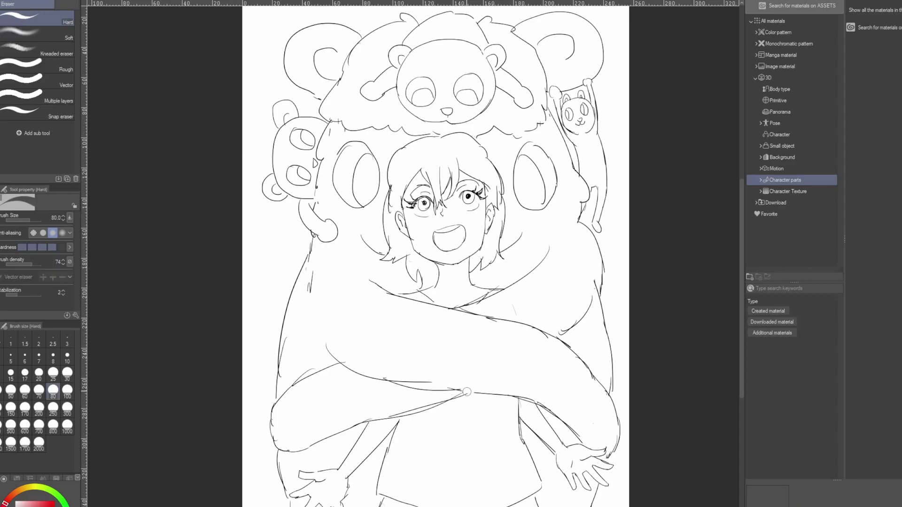
Tidy the lines where the creature's forearms cross above the girl's shirt and touch up the palm of her left-side hand
{"action": "left_click_drag", "start_coordinate": [457, 390], "coordinate": [476, 393]}
{"action": "left_click_drag", "start_coordinate": [403, 419], "coordinate": [393, 438]}
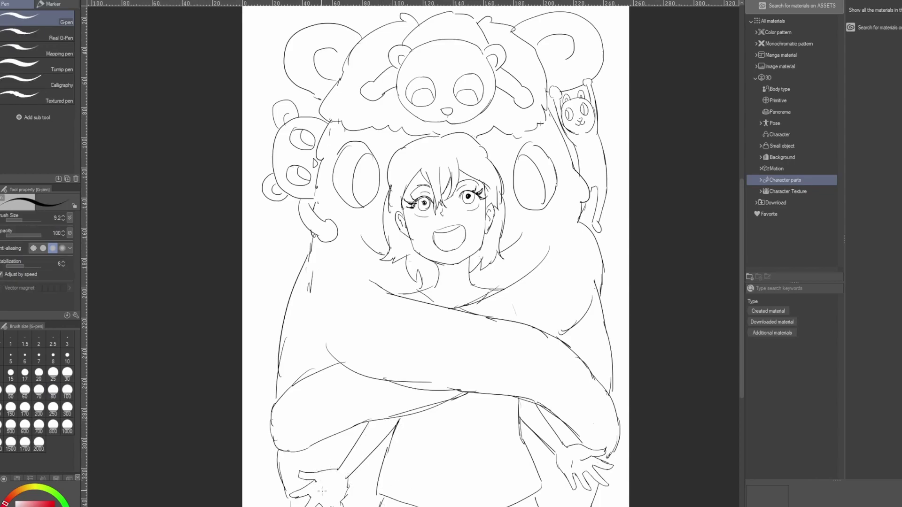
{"action": "key", "text": "ctrl+z"}
{"action": "left_click_drag", "start_coordinate": [316, 483], "coordinate": [331, 492]}
Extend the front arm's lower contour up towards the creature's left shoulder and erase the stray strokes beside the body outline
{"action": "left_click_drag", "start_coordinate": [298, 315], "coordinate": [329, 347]}
{"action": "scroll", "coordinate": [412, 241], "scroll_direction": "down", "scroll_amount": 2}
{"action": "key", "text": "e"}
{"action": "left_click_drag", "start_coordinate": [337, 266], "coordinate": [334, 285]}
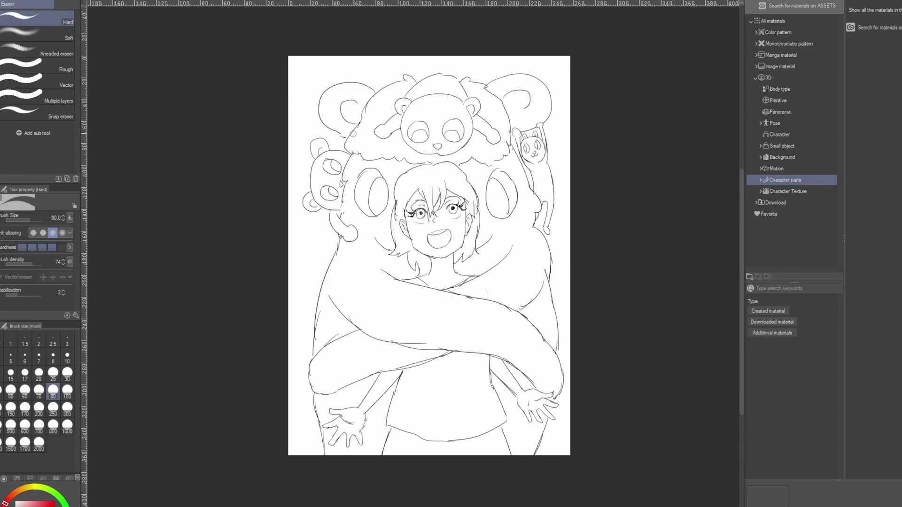
Erase a section of the front forearm's upper outline and sketch a fourth small animal's round head and back contour there
{"action": "scroll", "coordinate": [380, 157], "scroll_direction": "down", "scroll_amount": 3}
{"action": "scroll", "coordinate": [395, 187], "scroll_direction": "up", "scroll_amount": 4}
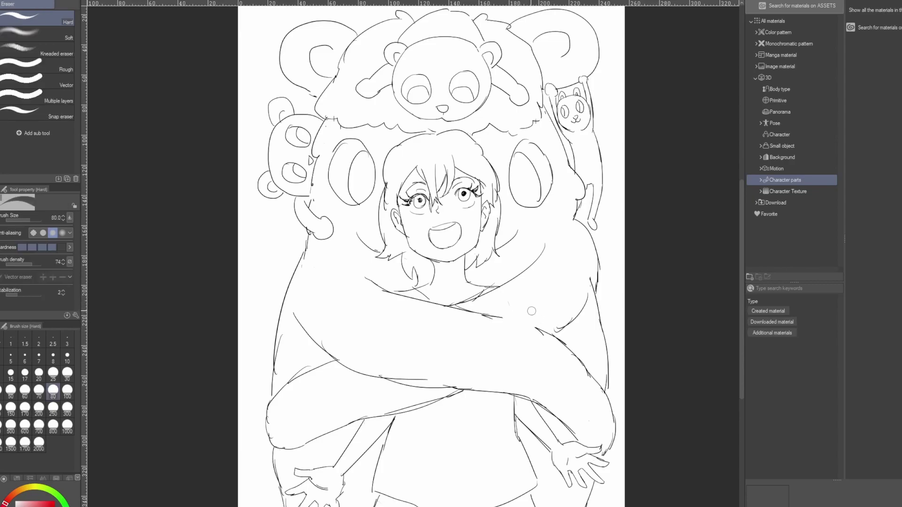
{"action": "key", "text": "p"}
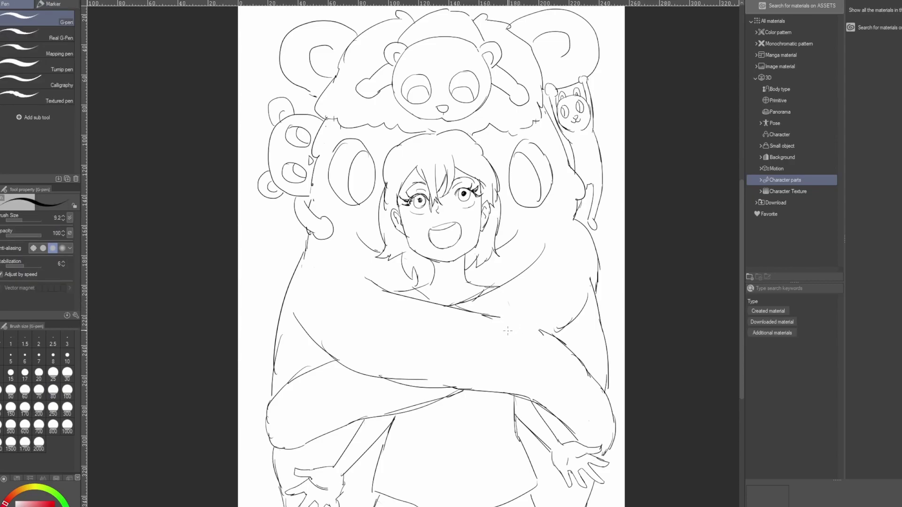
{"action": "mouse_move", "coordinate": [502, 338]}
{"action": "left_mouse_down"}
{"action": "mouse_move", "coordinate": [515, 312]}
{"action": "mouse_move", "coordinate": [534, 305]}
{"action": "mouse_move", "coordinate": [545, 328]}
{"action": "mouse_move", "coordinate": [545, 320]}
{"action": "mouse_move", "coordinate": [522, 348]}
{"action": "mouse_move", "coordinate": [527, 339]}
{"action": "mouse_move", "coordinate": [511, 347]}
{"action": "mouse_move", "coordinate": [503, 335]}
{"action": "mouse_move", "coordinate": [506, 368]}
{"action": "left_mouse_up"}
{"action": "key", "text": "ctrl+z"}
{"action": "left_click_drag", "start_coordinate": [489, 313], "coordinate": [490, 364]}
Draw the fourth small animal's rounded arm hooking over the forearm's upper edge, trimming the overlapping lines
{"action": "key", "text": "e"}
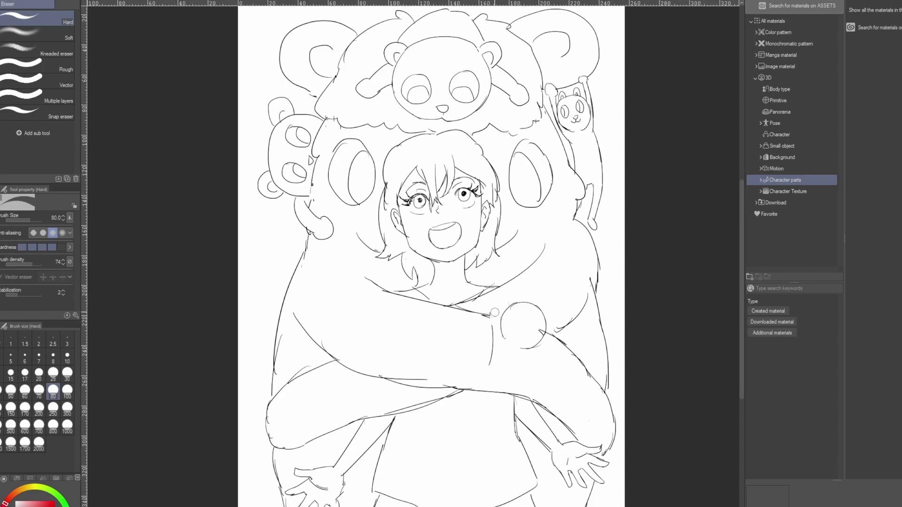
{"action": "key", "text": "p"}
{"action": "left_click_drag", "start_coordinate": [481, 313], "coordinate": [499, 305]}
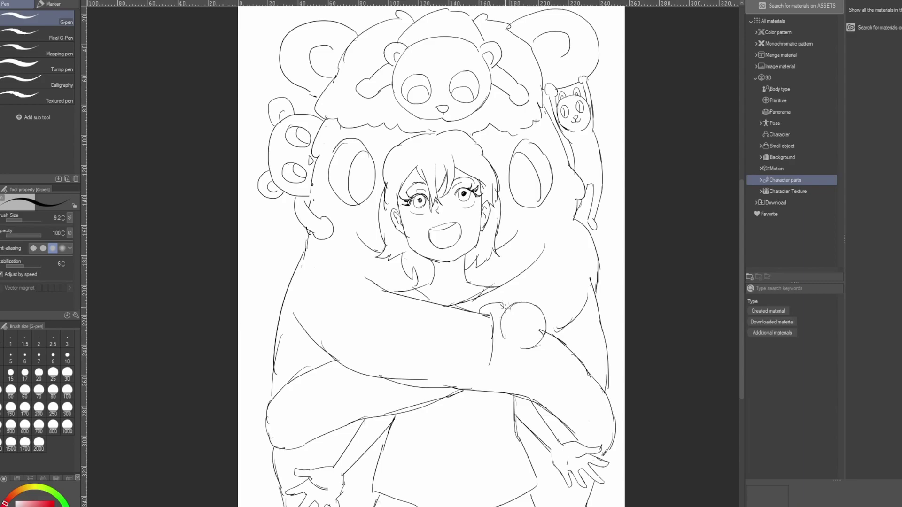
{"action": "key", "text": "e"}
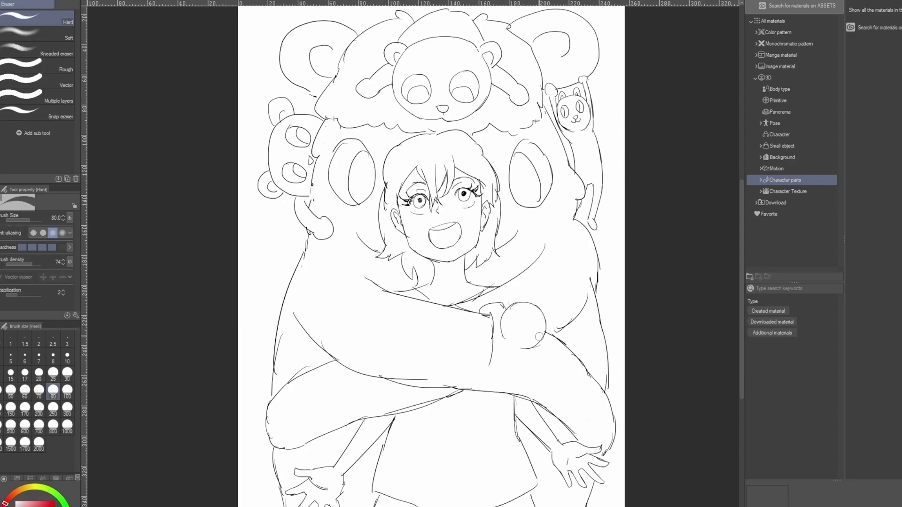
Sketch the fourth small animal's body down across the forearm, with rounded feet curling around the forearm's lower edge
{"action": "key", "text": "p"}
{"action": "mouse_move", "coordinate": [535, 348]}
{"action": "left_mouse_down"}
{"action": "mouse_move", "coordinate": [515, 396]}
{"action": "mouse_move", "coordinate": [490, 407]}
{"action": "mouse_move", "coordinate": [484, 389]}
{"action": "mouse_move", "coordinate": [474, 397]}
{"action": "mouse_move", "coordinate": [480, 387]}
{"action": "mouse_move", "coordinate": [468, 395]}
{"action": "mouse_move", "coordinate": [501, 399]}
{"action": "mouse_move", "coordinate": [483, 397]}
{"action": "left_mouse_up"}
{"action": "key", "text": "e"}
{"action": "key", "text": "p"}
{"action": "key", "text": "ctrl+z"}
{"action": "key", "text": "ctrl+z"}
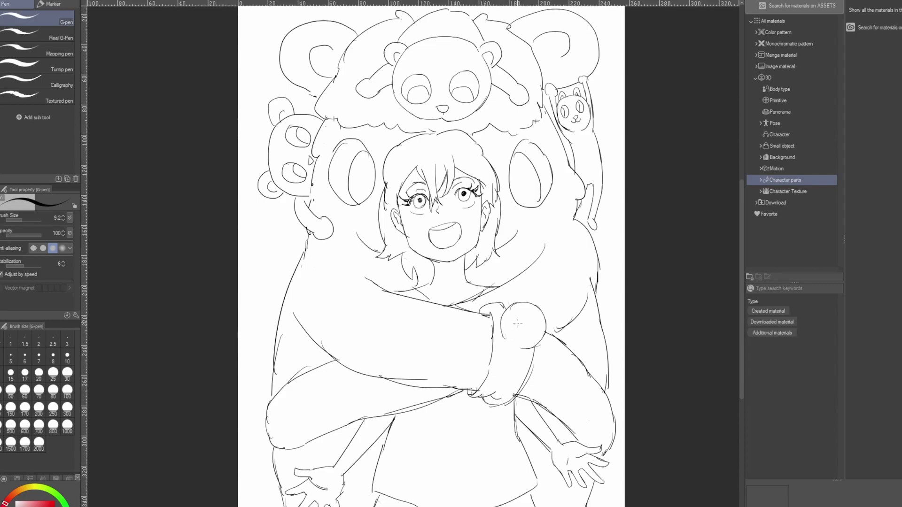
Draw two rounded ears with inner curves on the fourth small animal's head
{"action": "mouse_move", "coordinate": [509, 306]}
{"action": "left_mouse_down"}
{"action": "mouse_move", "coordinate": [516, 298]}
{"action": "mouse_move", "coordinate": [547, 306]}
{"action": "mouse_move", "coordinate": [550, 324]}
{"action": "mouse_move", "coordinate": [558, 313]}
{"action": "mouse_move", "coordinate": [546, 324]}
{"action": "left_mouse_up"}
{"action": "key", "text": "ctrl+z"}
{"action": "scroll", "coordinate": [507, 309], "scroll_direction": "down", "scroll_amount": 3}
Draw the fourth small animal's tilted face with oval eyes and pupils, small brow spots, a triangular nose and a curved mouth
{"action": "scroll", "coordinate": [500, 315], "scroll_direction": "up", "scroll_amount": 6}
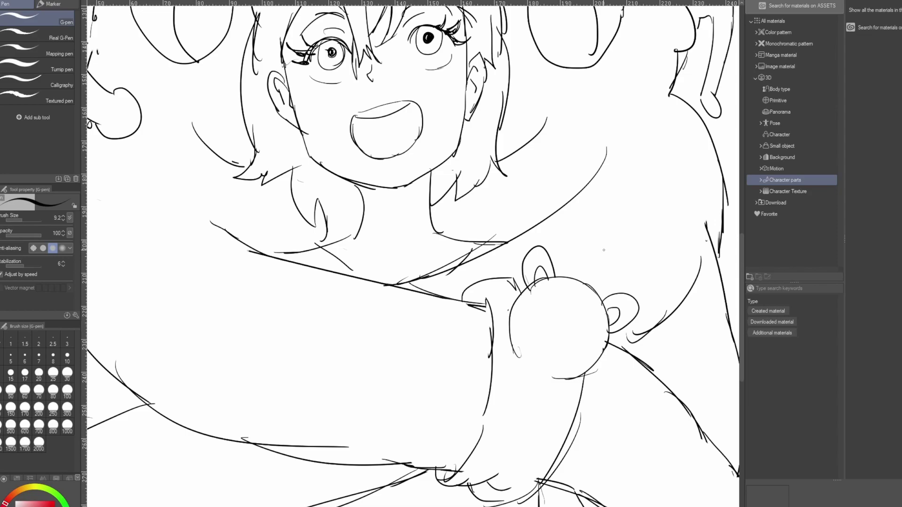
{"action": "left_click_drag", "start_coordinate": [546, 296], "coordinate": [546, 295]}
{"action": "left_click_drag", "start_coordinate": [590, 322], "coordinate": [591, 322]}
{"action": "mouse_move", "coordinate": [541, 310]}
{"action": "left_mouse_down"}
{"action": "mouse_move", "coordinate": [524, 325]}
{"action": "mouse_move", "coordinate": [541, 310]}
{"action": "left_mouse_up"}
{"action": "left_click_drag", "start_coordinate": [582, 338], "coordinate": [577, 354]}
{"action": "mouse_move", "coordinate": [541, 313]}
{"action": "left_mouse_down"}
{"action": "mouse_move", "coordinate": [535, 331]}
{"action": "mouse_move", "coordinate": [559, 367]}
{"action": "left_mouse_up"}
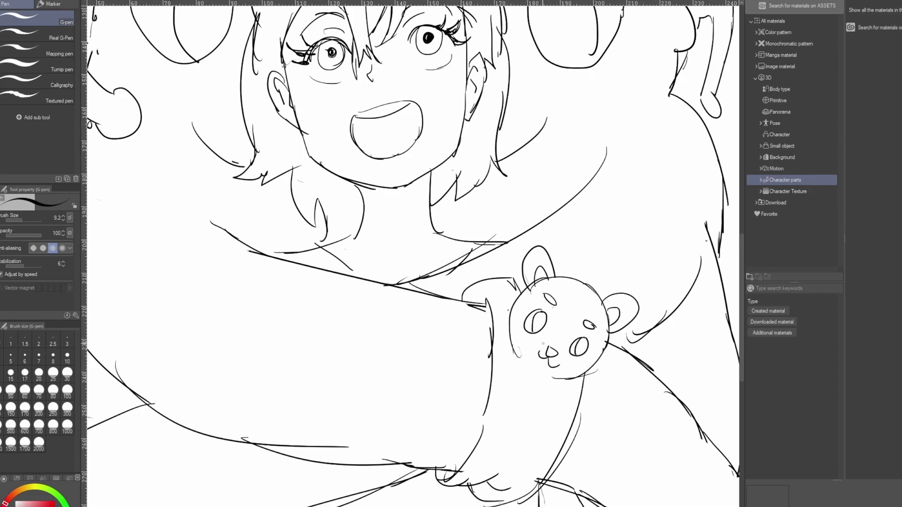
Inspect the overall composition of the full line drawing, from the creature's ears to the girl's hands and shirt hem
{"action": "scroll", "coordinate": [434, 216], "scroll_direction": "down", "scroll_amount": 5}
{"action": "scroll", "coordinate": [403, 155], "scroll_direction": "up", "scroll_amount": 2}
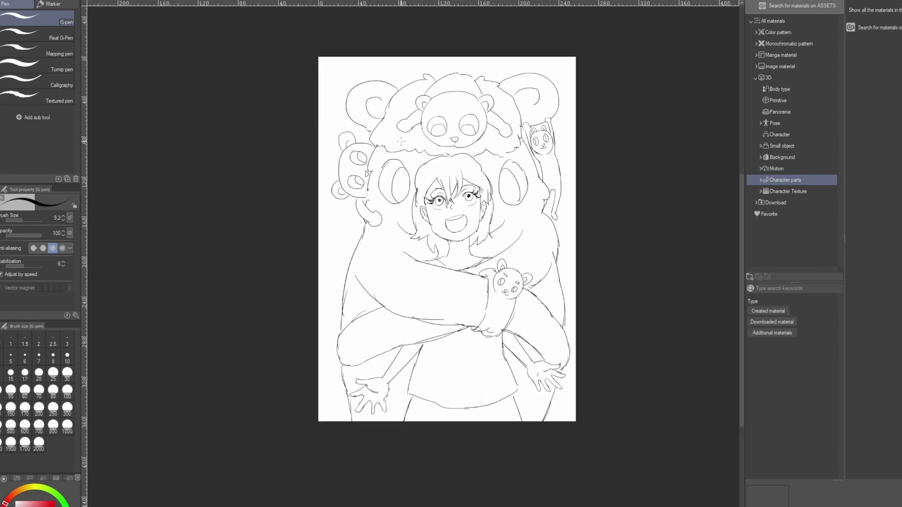
{"action": "scroll", "coordinate": [407, 195], "scroll_direction": "down", "scroll_amount": 2}
{"action": "scroll", "coordinate": [453, 166], "scroll_direction": "up", "scroll_amount": 2}
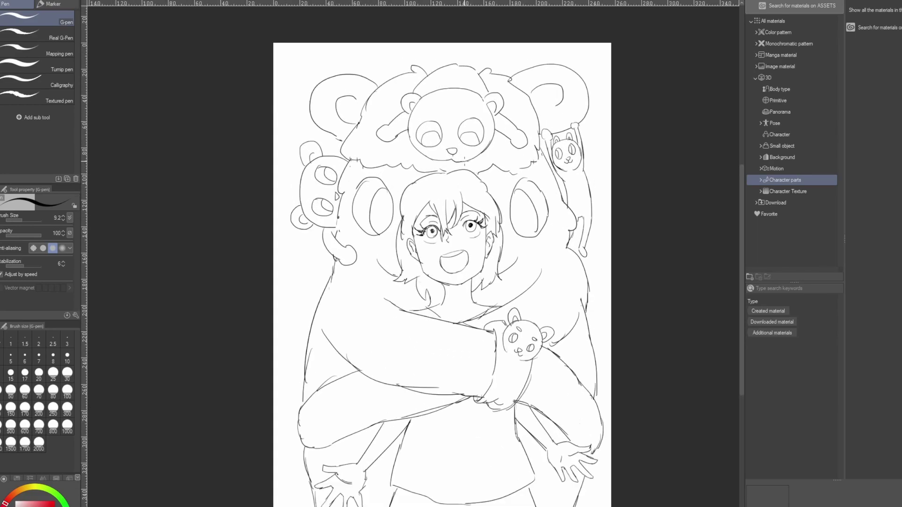
{"action": "scroll", "coordinate": [453, 167], "scroll_direction": "down", "scroll_amount": 2}
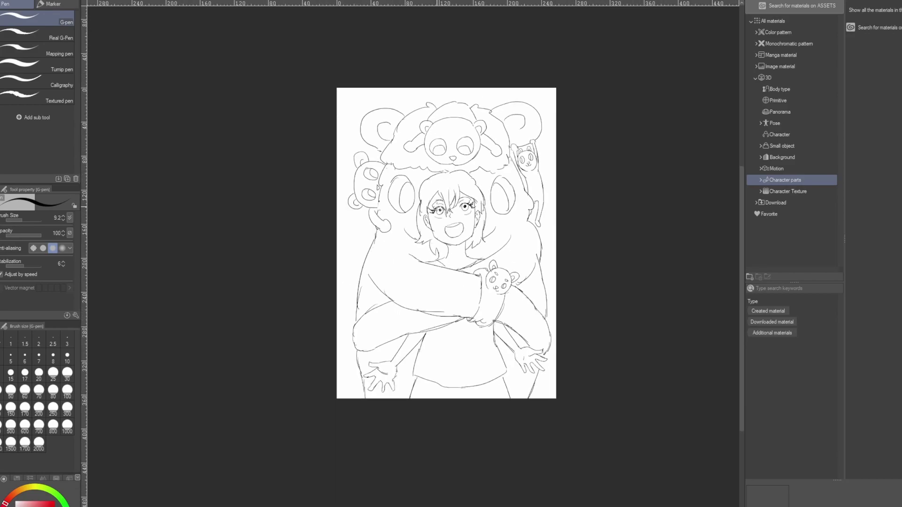
{"action": "scroll", "coordinate": [438, 206], "scroll_direction": "up", "scroll_amount": 2}
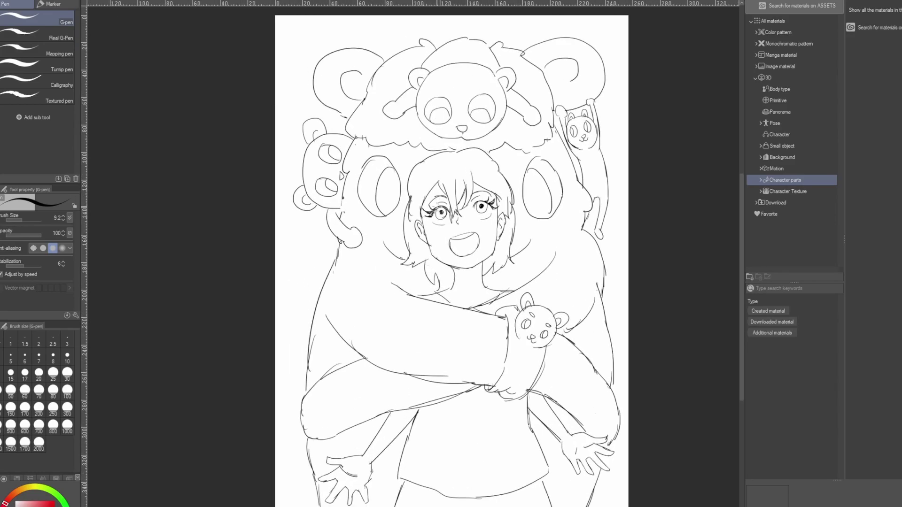
{"action": "scroll", "coordinate": [449, 258], "scroll_direction": "down", "scroll_amount": 1}
{"action": "scroll", "coordinate": [449, 259], "scroll_direction": "up", "scroll_amount": 2}
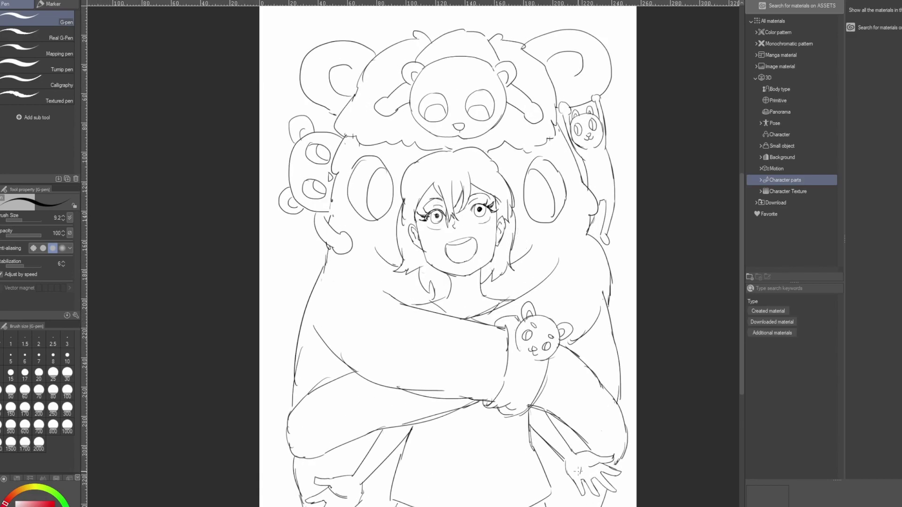
Trim the creature's outer shoulder contour beside the fourth small animal and redraw it as one smooth downward curve
{"action": "scroll", "coordinate": [575, 423], "scroll_direction": "down", "scroll_amount": 1}
{"action": "scroll", "coordinate": [572, 359], "scroll_direction": "up", "scroll_amount": 1}
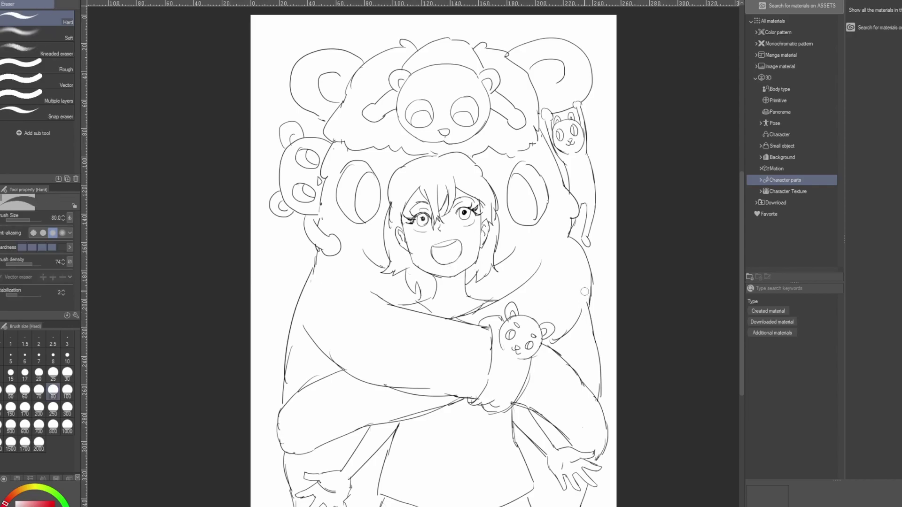
{"action": "left_click_drag", "start_coordinate": [590, 289], "coordinate": [578, 324]}
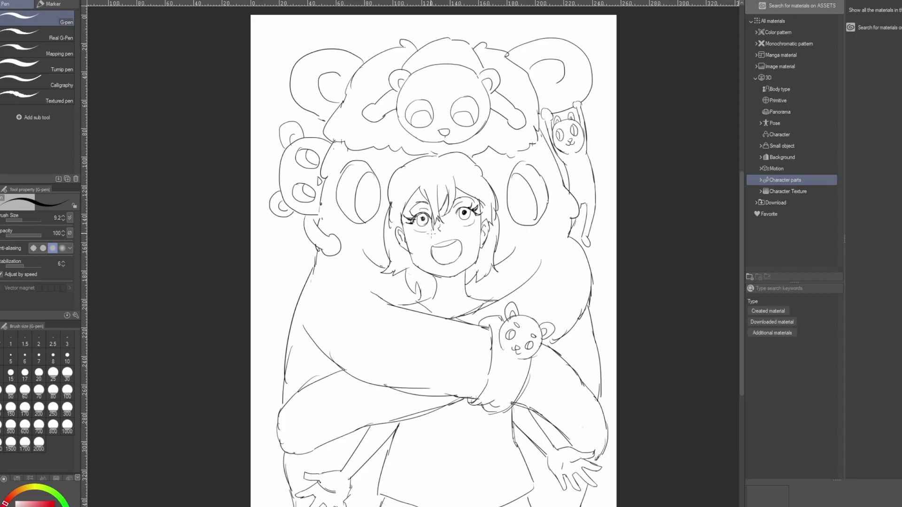
Draw curved fold lines across the front of the girl's shirt and short creases on the legs just below its hem
{"action": "left_click_drag", "start_coordinate": [419, 429], "coordinate": [496, 460]}
{"action": "key", "text": "ctrl+z"}
{"action": "left_click_drag", "start_coordinate": [419, 427], "coordinate": [499, 446]}
{"action": "mouse_move", "coordinate": [425, 468]}
{"action": "left_mouse_down"}
{"action": "mouse_move", "coordinate": [494, 461]}
{"action": "mouse_move", "coordinate": [451, 473]}
{"action": "mouse_move", "coordinate": [483, 494]}
{"action": "left_mouse_up"}
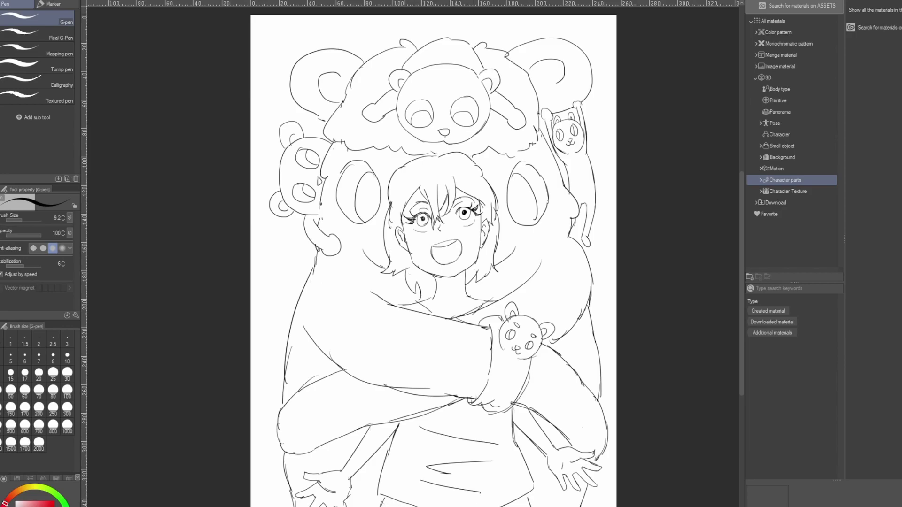
{"action": "left_click_drag", "start_coordinate": [397, 499], "coordinate": [402, 506]}
{"action": "left_click_drag", "start_coordinate": [530, 495], "coordinate": [521, 506]}
Add short crease strokes to the creature's fur at both shoulders beside the girl's neck
{"action": "mouse_move", "coordinate": [373, 295]}
{"action": "left_mouse_down"}
{"action": "mouse_move", "coordinate": [338, 278]}
{"action": "mouse_move", "coordinate": [350, 273]}
{"action": "left_mouse_up"}
{"action": "scroll", "coordinate": [517, 254], "scroll_direction": "down", "scroll_amount": 4}
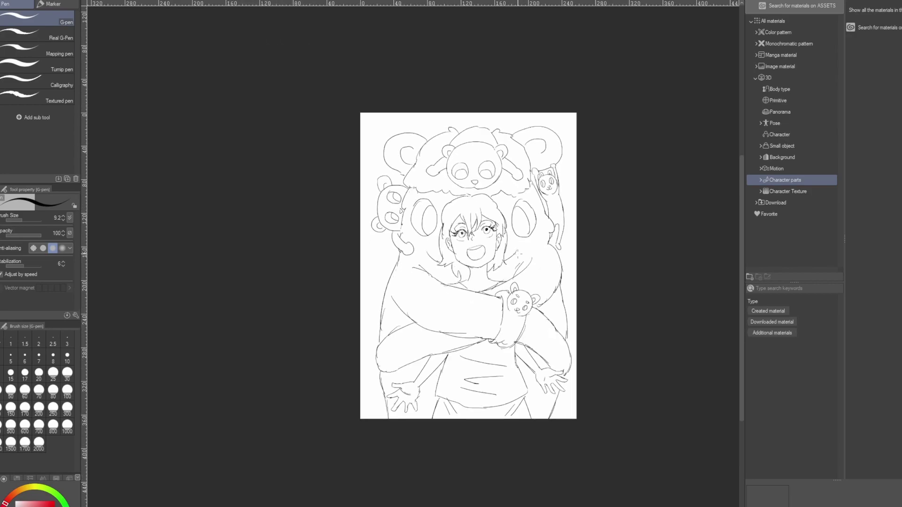
{"action": "scroll", "coordinate": [454, 161], "scroll_direction": "up", "scroll_amount": 4}
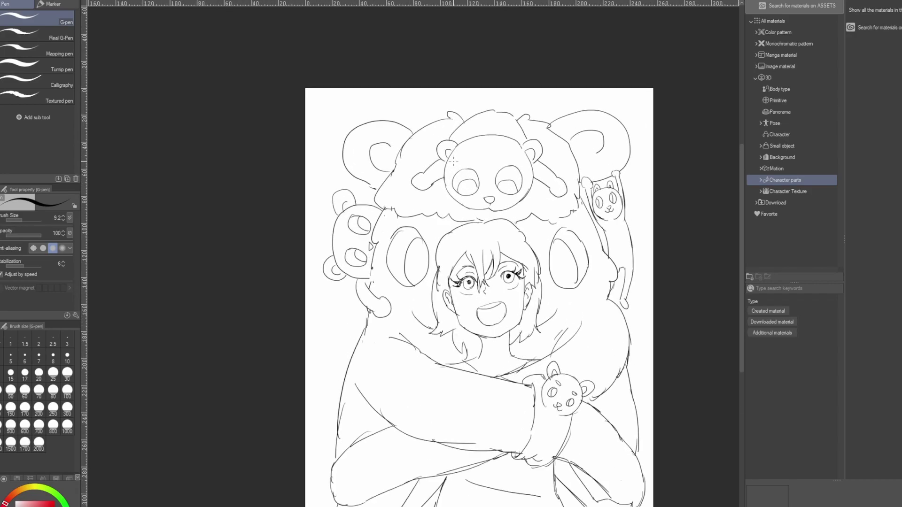
{"action": "scroll", "coordinate": [453, 160], "scroll_direction": "down", "scroll_amount": 2}
{"action": "scroll", "coordinate": [489, 201], "scroll_direction": "up", "scroll_amount": 3}
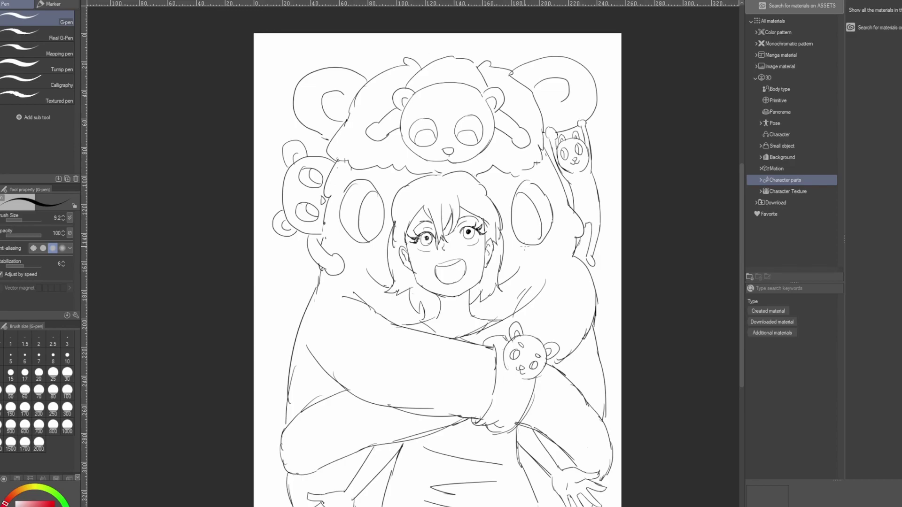
{"action": "scroll", "coordinate": [525, 248], "scroll_direction": "down", "scroll_amount": 2}
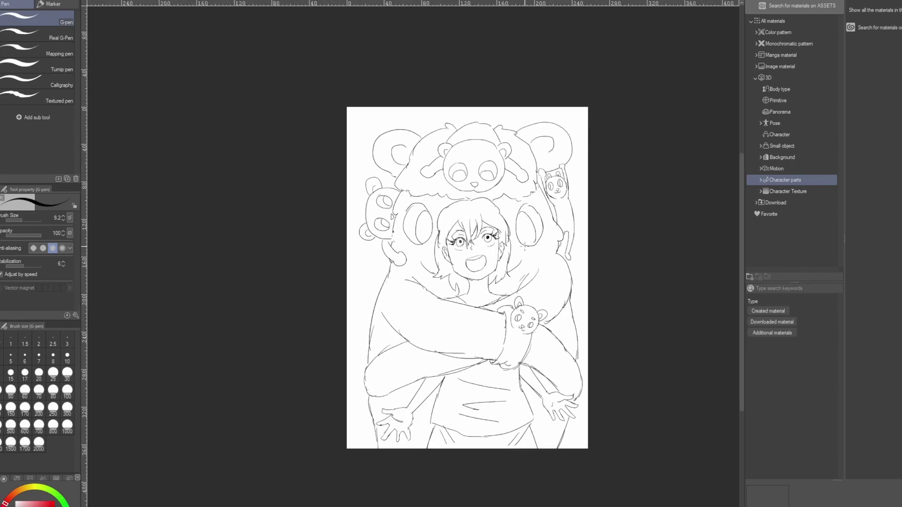
{"action": "scroll", "coordinate": [524, 247], "scroll_direction": "up", "scroll_amount": 3}
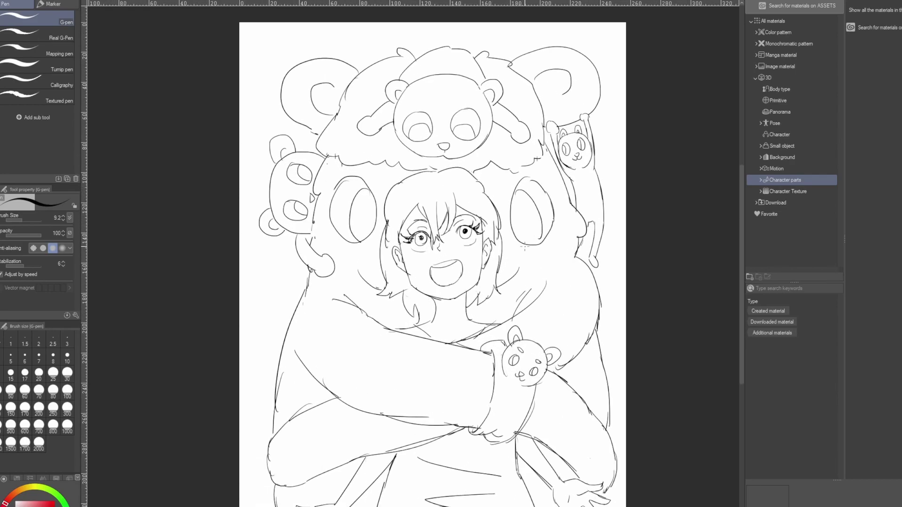
Clean up and redraw the fourth small animal's arm line where it meets the head above the forearm
{"action": "key", "text": "e"}
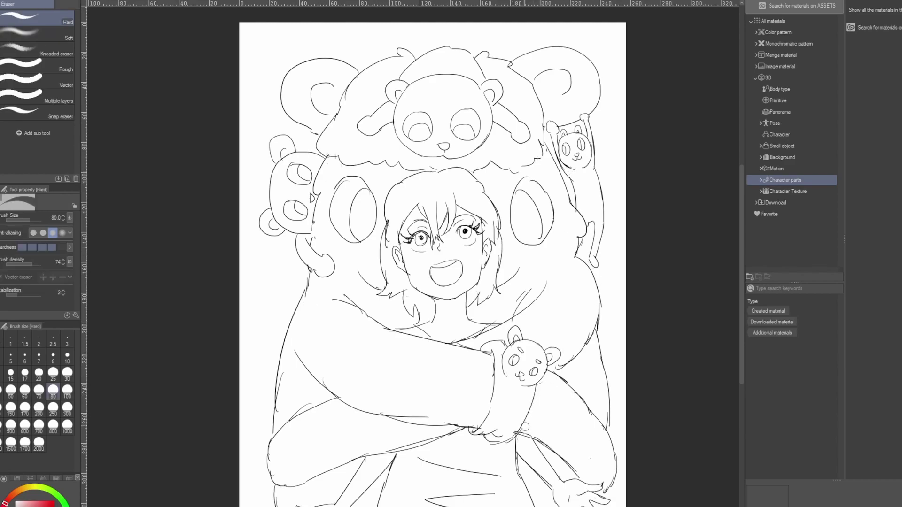
{"action": "key", "text": "p"}
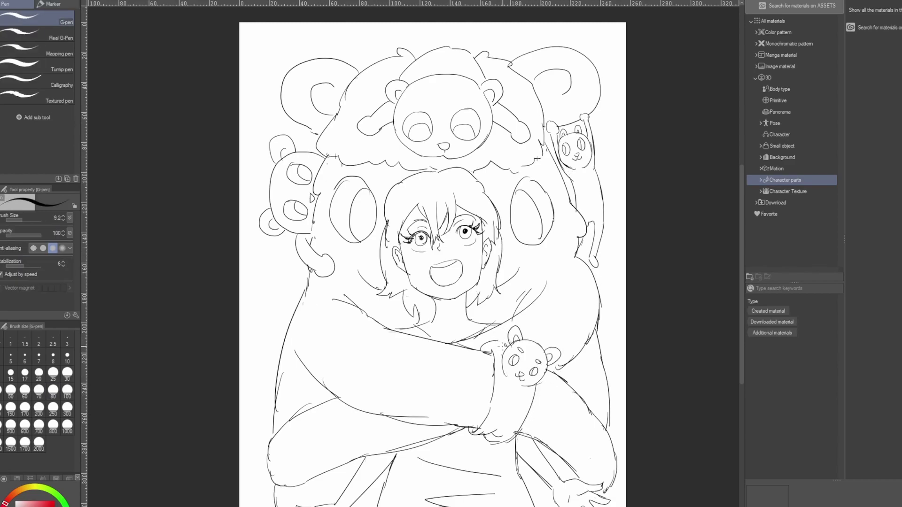
{"action": "key", "text": "ctrl+z"}
{"action": "left_click_drag", "start_coordinate": [489, 343], "coordinate": [506, 345]}
Erase part of the large forearm's lower line and draw a fifth small animal's round head with oval eyes on the upper arm
{"action": "key", "text": "e"}
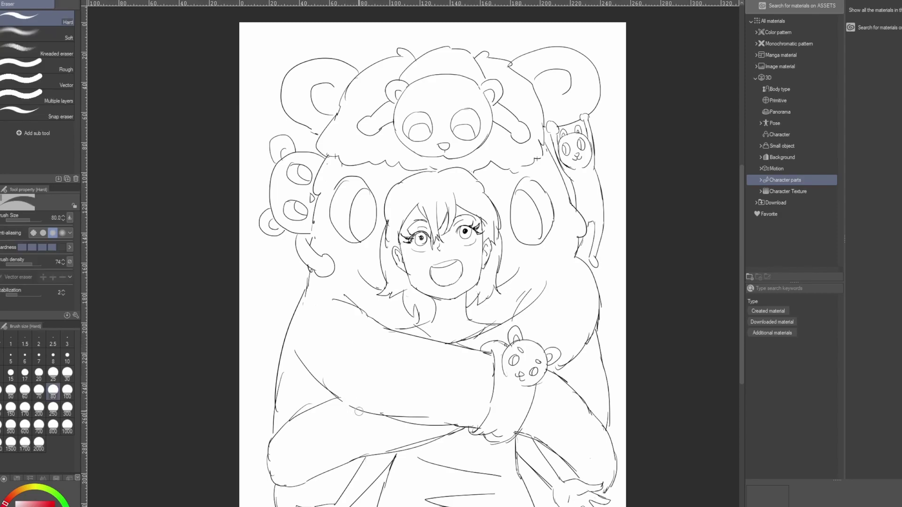
{"action": "key", "text": "p"}
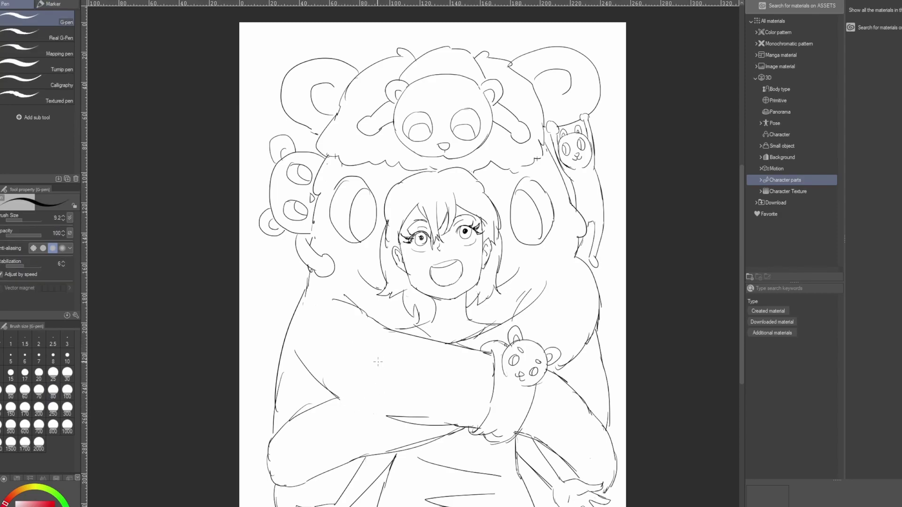
{"action": "mouse_move", "coordinate": [350, 361]}
{"action": "left_mouse_down"}
{"action": "mouse_move", "coordinate": [361, 329]}
{"action": "mouse_move", "coordinate": [393, 348]}
{"action": "mouse_move", "coordinate": [390, 374]}
{"action": "left_mouse_up"}
{"action": "key", "text": "ctrl+z"}
{"action": "left_click_drag", "start_coordinate": [382, 336], "coordinate": [377, 369]}
{"action": "key", "text": "ctrl+z"}
{"action": "key", "text": "ctrl+z"}
{"action": "mouse_move", "coordinate": [367, 339]}
{"action": "left_mouse_down"}
{"action": "mouse_move", "coordinate": [378, 348]}
{"action": "mouse_move", "coordinate": [383, 338]}
{"action": "mouse_move", "coordinate": [386, 347]}
{"action": "mouse_move", "coordinate": [370, 352]}
{"action": "left_mouse_up"}
{"action": "key", "text": "ctrl+z"}
{"action": "key", "text": "ctrl+z"}
{"action": "key", "text": "ctrl+z"}
Draw the fifth small animal's arm stretched forward along the forearm, ending in a round paw
{"action": "mouse_move", "coordinate": [364, 381]}
{"action": "left_mouse_down"}
{"action": "mouse_move", "coordinate": [411, 350]}
{"action": "mouse_move", "coordinate": [409, 361]}
{"action": "mouse_move", "coordinate": [368, 383]}
{"action": "left_mouse_up"}
{"action": "key", "text": "ctrl+z"}
{"action": "key", "text": "ctrl+z"}
{"action": "mouse_move", "coordinate": [403, 353]}
{"action": "left_mouse_down"}
{"action": "mouse_move", "coordinate": [411, 361]}
{"action": "mouse_move", "coordinate": [364, 389]}
{"action": "left_mouse_up"}
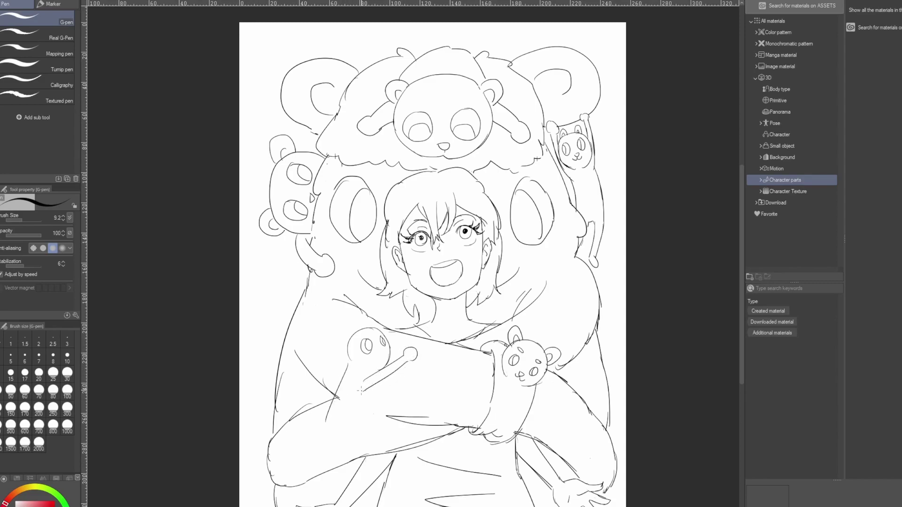
Replace the fifth small animal's first body lines with a back and belly sloping down to a hind leg and foot
{"action": "key", "text": "e"}
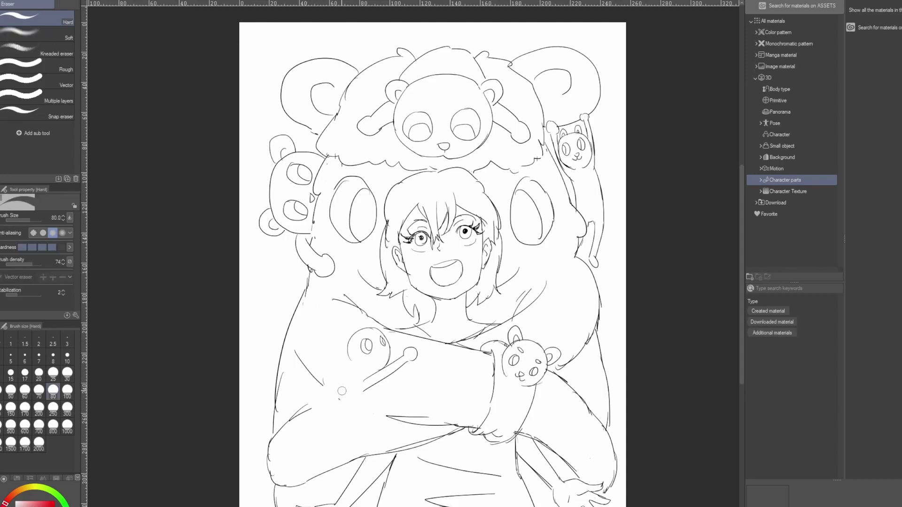
{"action": "key", "text": "p"}
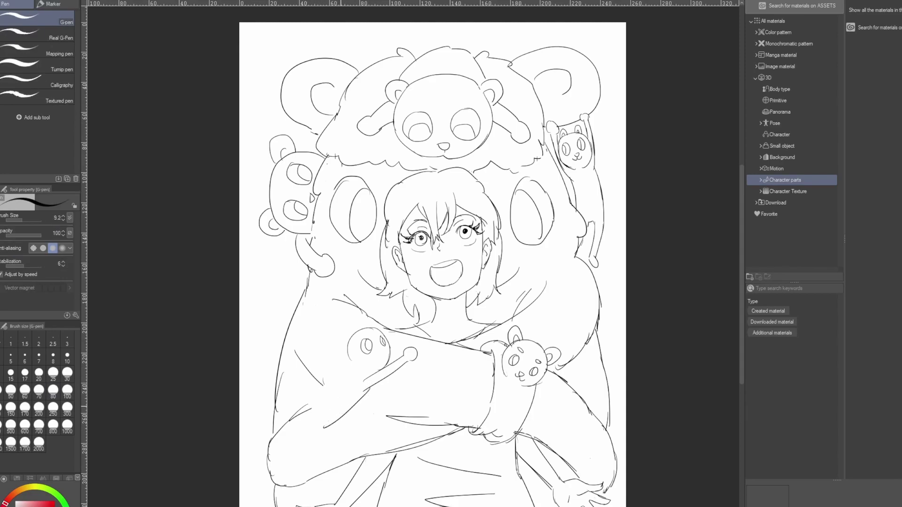
{"action": "key", "text": "e"}
{"action": "mouse_move", "coordinate": [307, 407]}
{"action": "left_mouse_down"}
{"action": "mouse_move", "coordinate": [300, 411]}
{"action": "mouse_move", "coordinate": [306, 404]}
{"action": "mouse_move", "coordinate": [315, 428]}
{"action": "mouse_move", "coordinate": [315, 414]}
{"action": "mouse_move", "coordinate": [344, 418]}
{"action": "mouse_move", "coordinate": [278, 413]}
{"action": "mouse_move", "coordinate": [290, 402]}
{"action": "mouse_move", "coordinate": [329, 405]}
{"action": "mouse_move", "coordinate": [319, 402]}
{"action": "left_mouse_up"}
{"action": "key", "text": "p"}
{"action": "key", "text": "ctrl+z"}
{"action": "key", "text": "ctrl+z"}
{"action": "key", "text": "ctrl+z"}
{"action": "key", "text": "ctrl+z"}
{"action": "left_click_drag", "start_coordinate": [350, 367], "coordinate": [321, 395]}
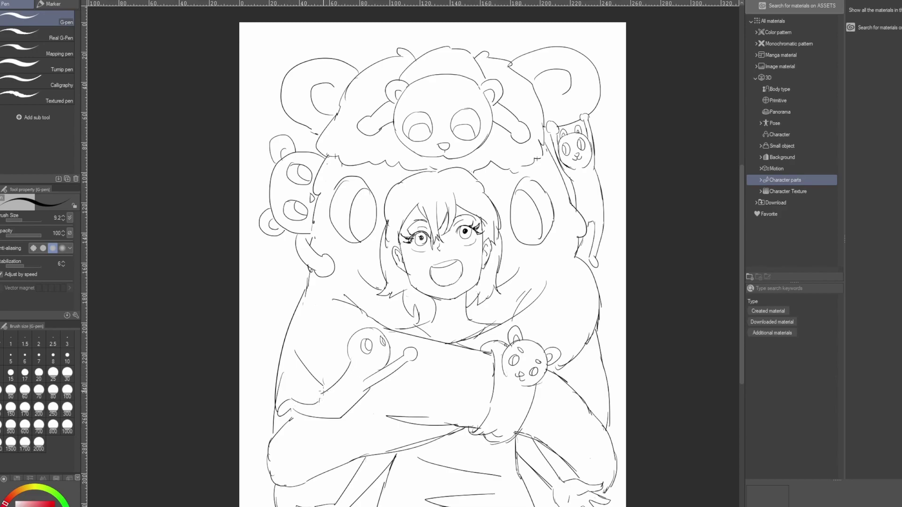
Erase the arm crease crossing the fifth small animal's body and draw its second hind leg with a foot above the first
{"action": "key", "text": "e"}
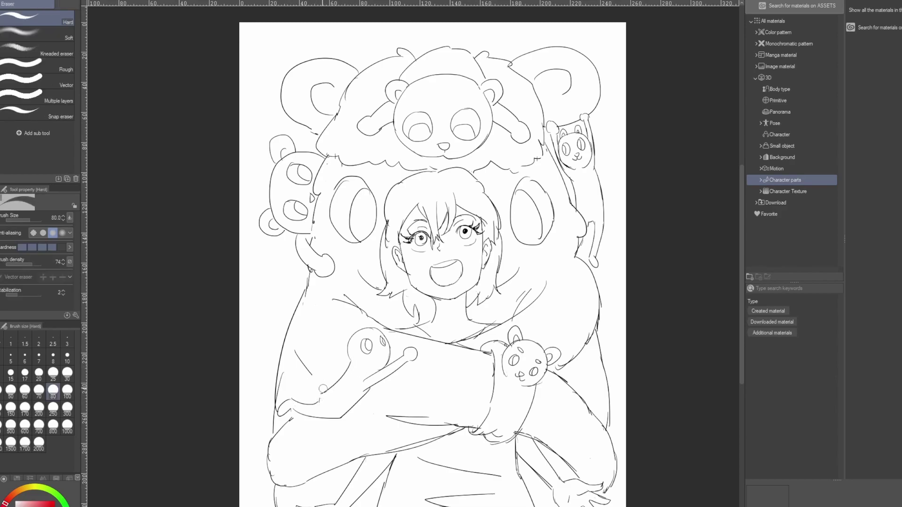
{"action": "key", "text": "o"}
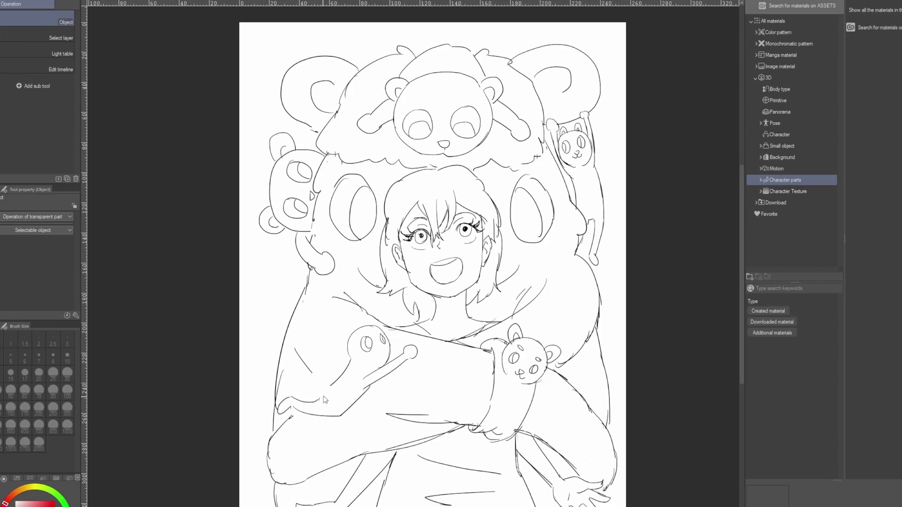
{"action": "key", "text": "p"}
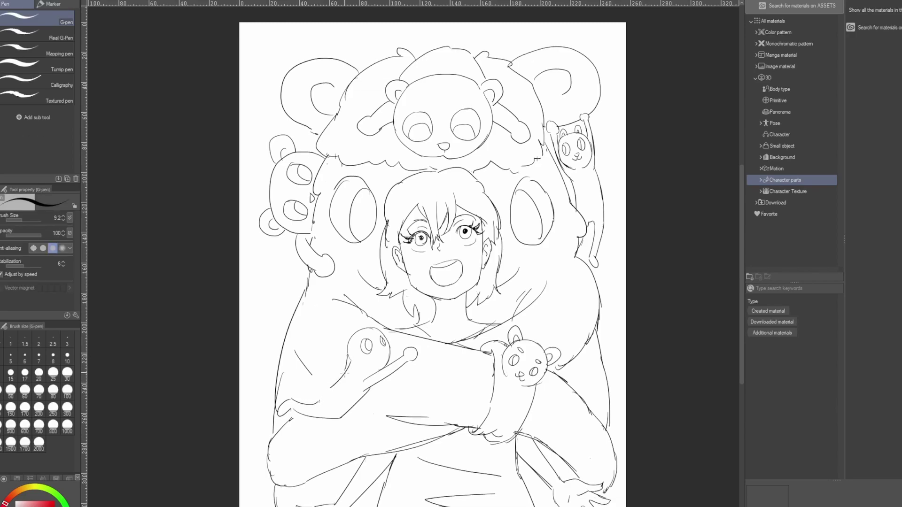
{"action": "mouse_move", "coordinate": [329, 387]}
{"action": "left_mouse_down"}
{"action": "mouse_move", "coordinate": [295, 379]}
{"action": "mouse_move", "coordinate": [317, 401]}
{"action": "mouse_move", "coordinate": [303, 376]}
{"action": "mouse_move", "coordinate": [281, 375]}
{"action": "mouse_move", "coordinate": [308, 379]}
{"action": "left_mouse_up"}
{"action": "key", "text": "ctrl+z"}
{"action": "key", "text": "ctrl+z"}
{"action": "key", "text": "ctrl+z"}
{"action": "left_click_drag", "start_coordinate": [414, 357], "coordinate": [409, 366]}
Refine the fifth small animal's neck and smooth its belly into a rounded curve, erasing the angular line
{"action": "key", "text": "e"}
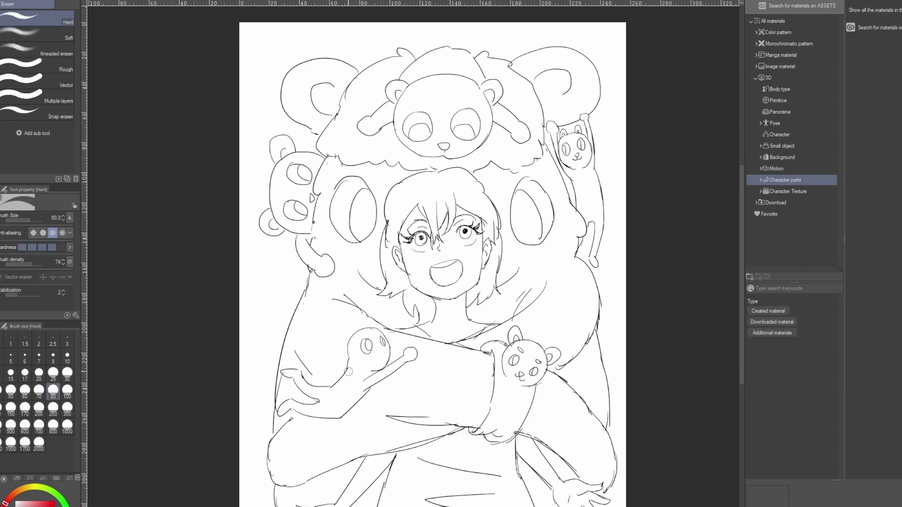
{"action": "scroll", "coordinate": [356, 376], "scroll_direction": "up", "scroll_amount": 2}
{"action": "key", "text": "p"}
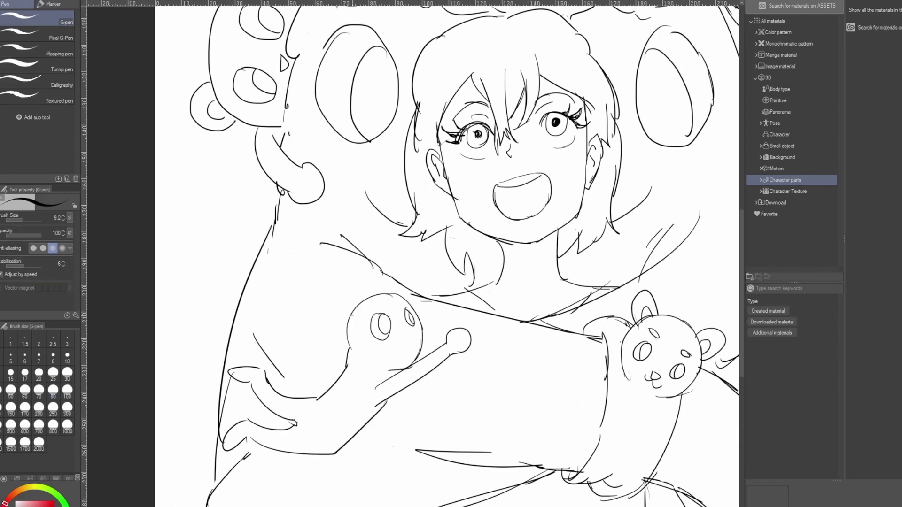
{"action": "left_click_drag", "start_coordinate": [349, 348], "coordinate": [367, 366]}
{"action": "key", "text": "e"}
{"action": "mouse_move", "coordinate": [408, 387]}
{"action": "left_mouse_down"}
{"action": "mouse_move", "coordinate": [364, 427]}
{"action": "mouse_move", "coordinate": [347, 415]}
{"action": "left_mouse_up"}
{"action": "key", "text": "p"}
{"action": "mouse_move", "coordinate": [403, 389]}
{"action": "left_mouse_down"}
{"action": "mouse_move", "coordinate": [349, 444]}
{"action": "mouse_move", "coordinate": [310, 461]}
{"action": "mouse_move", "coordinate": [353, 450]}
{"action": "mouse_move", "coordinate": [319, 452]}
{"action": "left_mouse_up"}
{"action": "key", "text": "e"}
{"action": "key", "text": "p"}
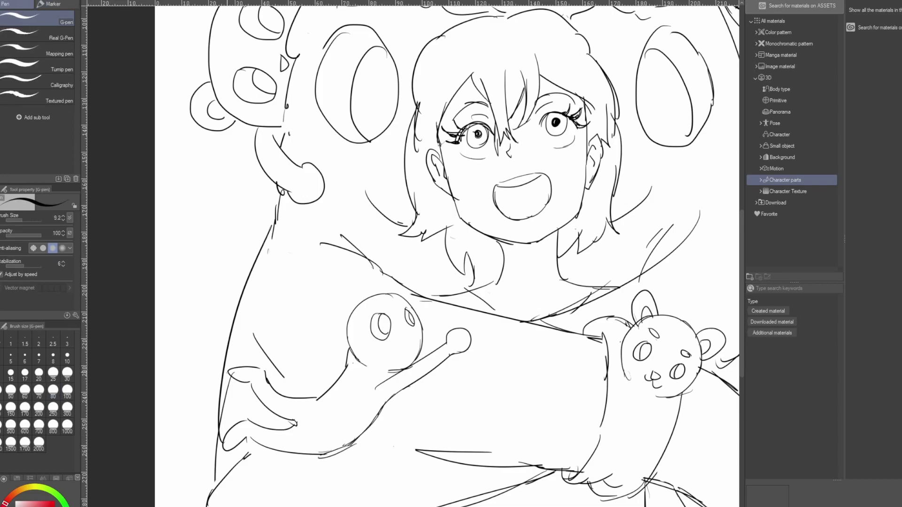
Erase the underside of the fifth small animal's outstretched arm and redraw it running smoothly from paw to belly
{"action": "key", "text": "e"}
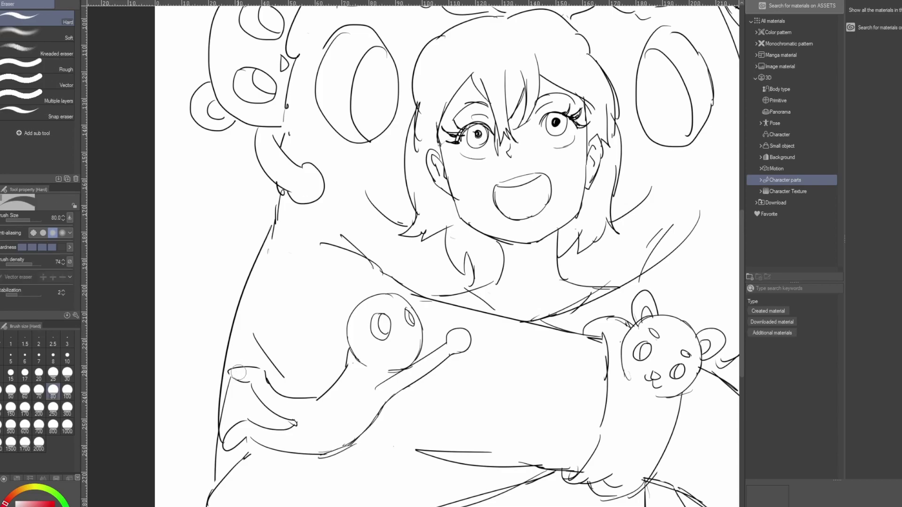
{"action": "scroll", "coordinate": [314, 255], "scroll_direction": "down", "scroll_amount": 2}
{"action": "scroll", "coordinate": [315, 256], "scroll_direction": "up", "scroll_amount": 2}
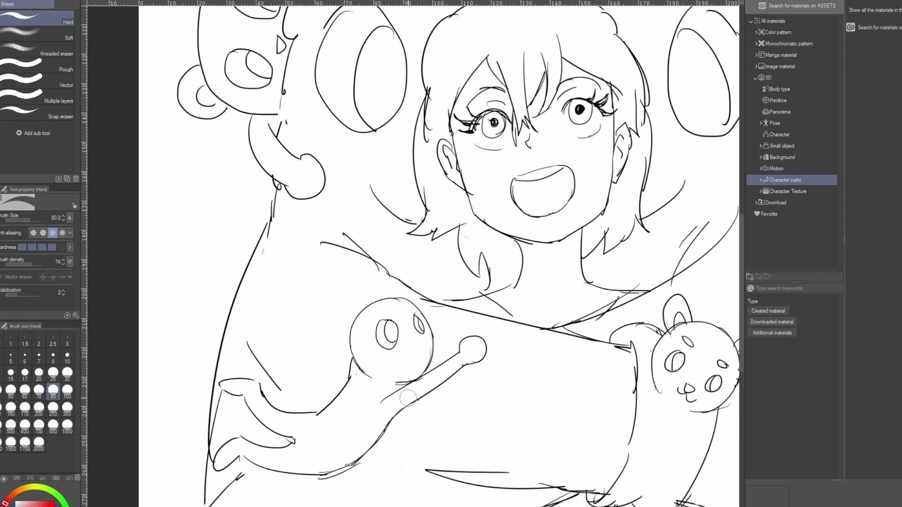
{"action": "key", "text": "p"}
{"action": "left_click_drag", "start_coordinate": [432, 373], "coordinate": [394, 388]}
{"action": "key", "text": "ctrl+z"}
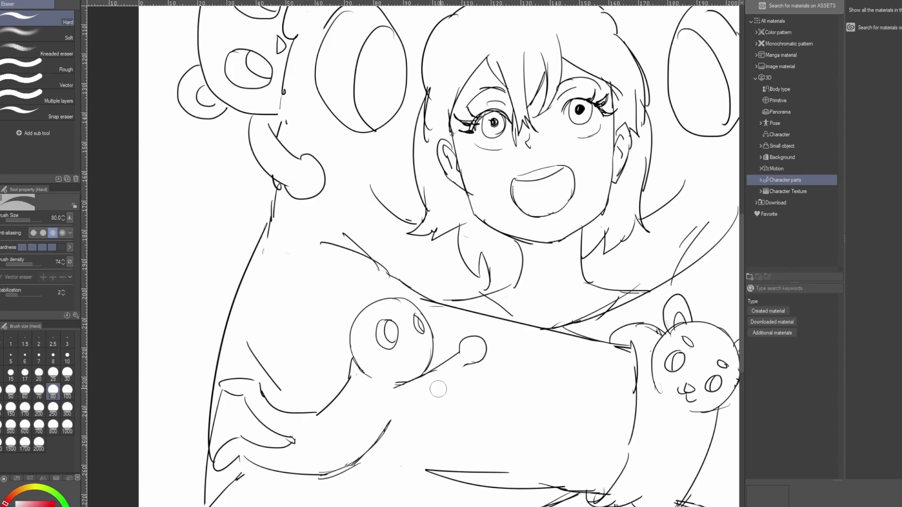
{"action": "left_click_drag", "start_coordinate": [471, 364], "coordinate": [399, 418]}
{"action": "left_click_drag", "start_coordinate": [436, 386], "coordinate": [386, 427]}
Give the fifth small animal's head a small nose, a curved mouth and two rounded ears with inner curves
{"action": "mouse_move", "coordinate": [415, 347]}
{"action": "left_mouse_down"}
{"action": "mouse_move", "coordinate": [408, 363]}
{"action": "mouse_move", "coordinate": [418, 363]}
{"action": "left_mouse_up"}
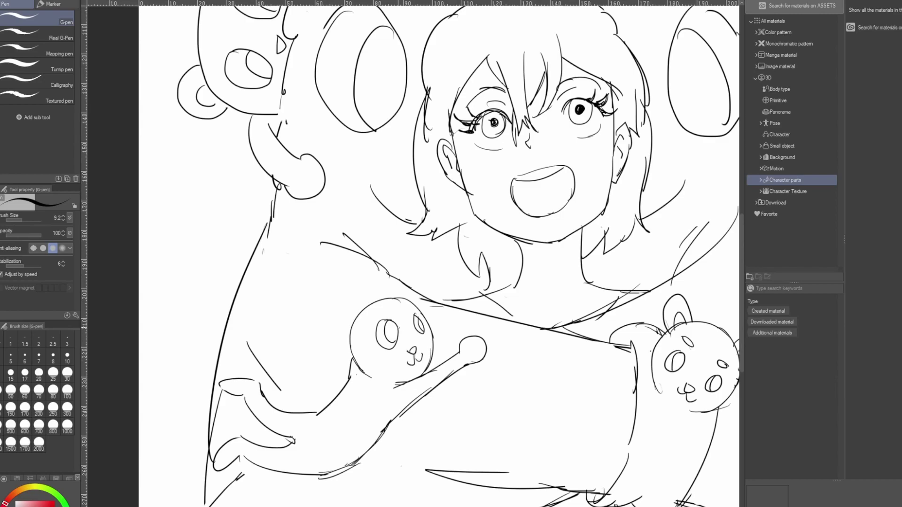
{"action": "key", "text": "o"}
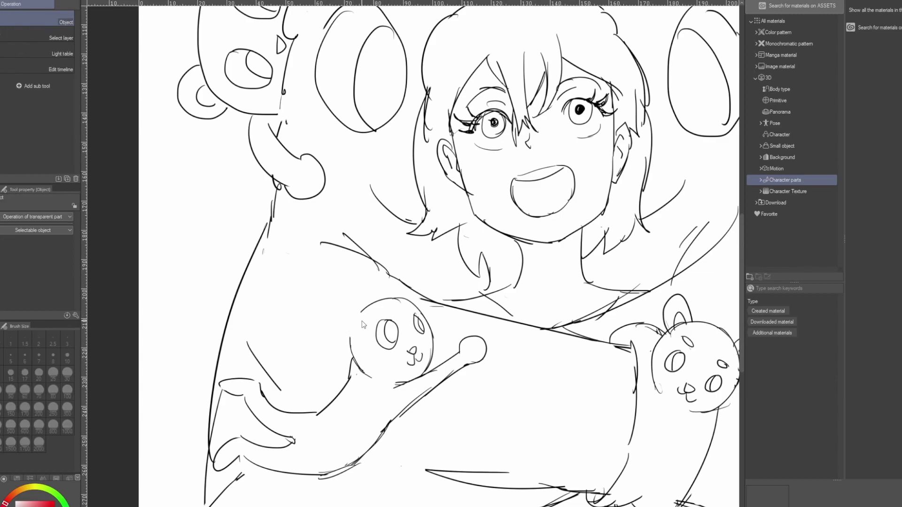
{"action": "key", "text": "p"}
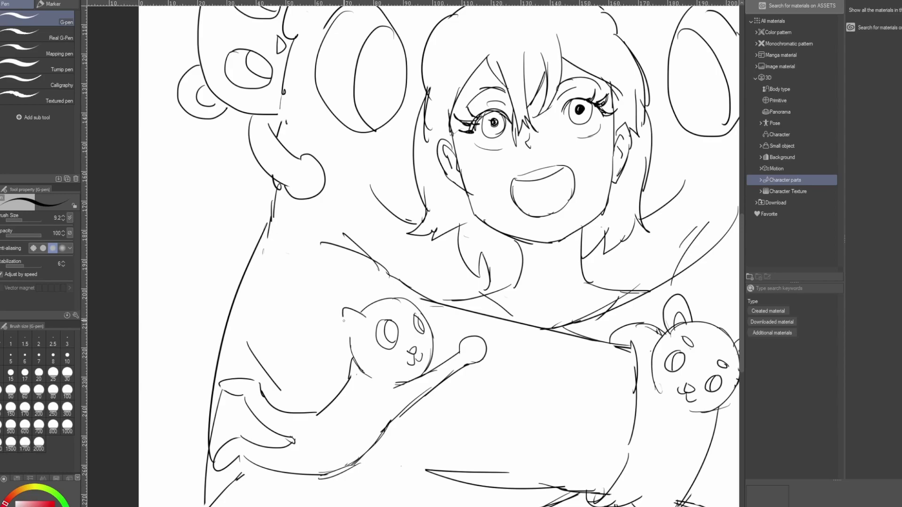
{"action": "mouse_move", "coordinate": [364, 311]}
{"action": "left_mouse_down"}
{"action": "mouse_move", "coordinate": [343, 309]}
{"action": "mouse_move", "coordinate": [353, 334]}
{"action": "left_mouse_up"}
{"action": "key", "text": "e"}
{"action": "mouse_move", "coordinate": [404, 287]}
{"action": "left_mouse_down"}
{"action": "mouse_move", "coordinate": [423, 300]}
{"action": "mouse_move", "coordinate": [402, 293]}
{"action": "mouse_move", "coordinate": [419, 311]}
{"action": "mouse_move", "coordinate": [413, 282]}
{"action": "mouse_move", "coordinate": [422, 306]}
{"action": "mouse_move", "coordinate": [416, 299]}
{"action": "left_mouse_up"}
{"action": "key", "text": "p"}
{"action": "key", "text": "ctrl+z"}
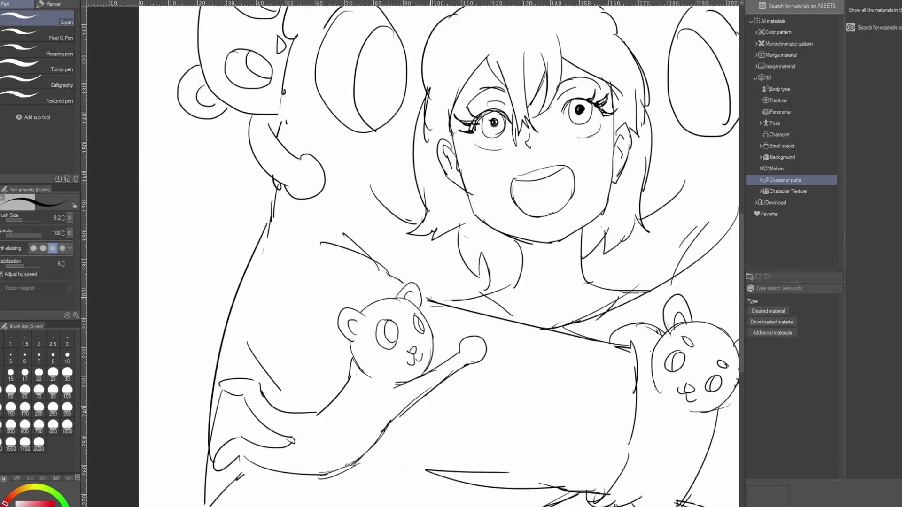
{"action": "scroll", "coordinate": [429, 298], "scroll_direction": "down", "scroll_amount": 3}
{"action": "scroll", "coordinate": [506, 294], "scroll_direction": "down", "scroll_amount": 1}
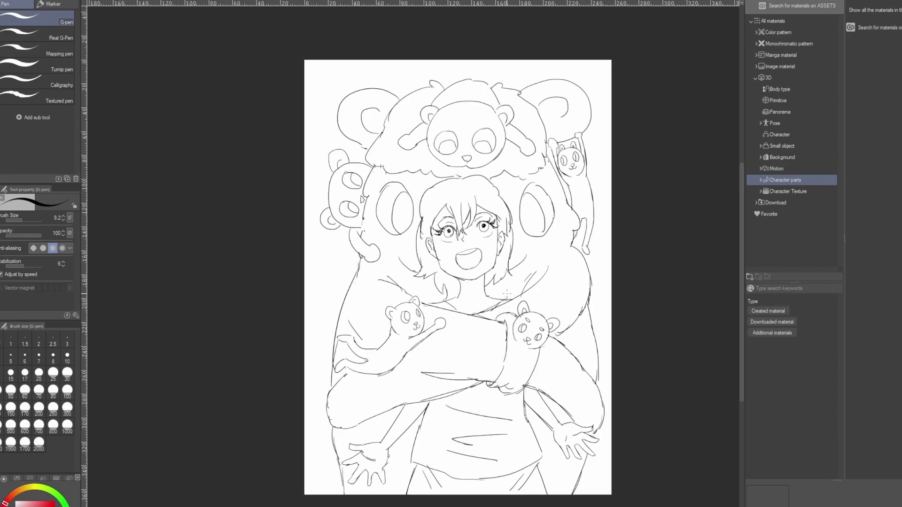
Draw a small oval highlight inside each eye of the large fluffy creature, near the pupil's upper edge
{"action": "scroll", "coordinate": [507, 294], "scroll_direction": "up", "scroll_amount": 2}
{"action": "scroll", "coordinate": [445, 302], "scroll_direction": "down", "scroll_amount": 3}
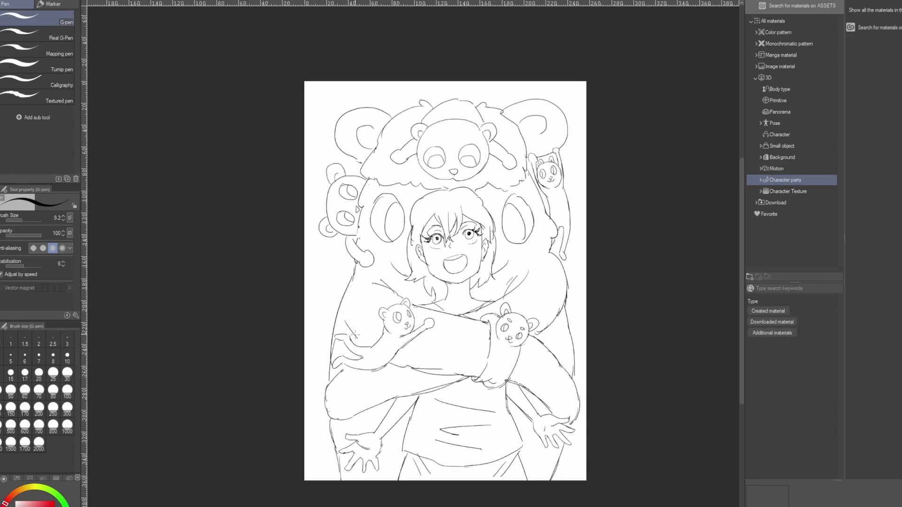
{"action": "scroll", "coordinate": [441, 263], "scroll_direction": "down", "scroll_amount": 1}
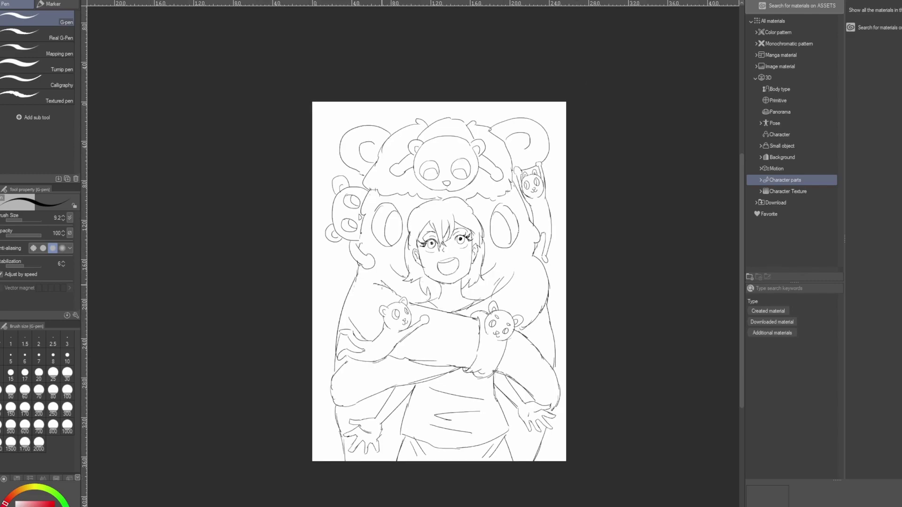
{"action": "scroll", "coordinate": [442, 263], "scroll_direction": "up", "scroll_amount": 3}
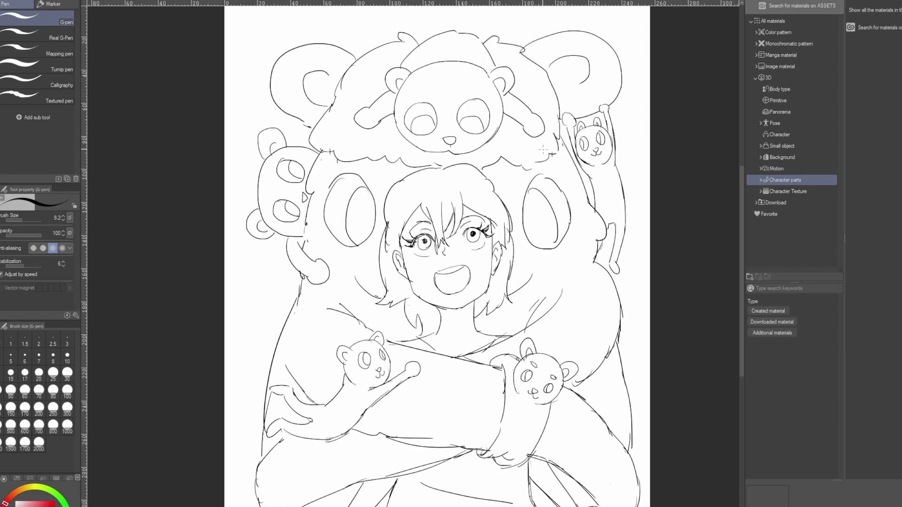
{"action": "mouse_move", "coordinate": [540, 190]}
{"action": "left_mouse_down"}
{"action": "mouse_move", "coordinate": [534, 204]}
{"action": "mouse_move", "coordinate": [543, 191]}
{"action": "left_mouse_up"}
{"action": "mouse_move", "coordinate": [360, 201]}
{"action": "left_mouse_down"}
{"action": "mouse_move", "coordinate": [366, 189]}
{"action": "mouse_move", "coordinate": [368, 204]}
{"action": "left_mouse_up"}
Add small oval highlights to the eyes of the three upper animals: on the creature's head, beside its face and hanging from its ear
{"action": "left_click_drag", "start_coordinate": [478, 119], "coordinate": [428, 123]}
{"action": "left_click_drag", "start_coordinate": [294, 164], "coordinate": [292, 173]}
{"action": "left_click_drag", "start_coordinate": [292, 207], "coordinate": [289, 213]}
{"action": "left_click_drag", "start_coordinate": [601, 135], "coordinate": [599, 141]}
{"action": "scroll", "coordinate": [581, 135], "scroll_direction": "up", "scroll_amount": 4}
{"action": "mouse_move", "coordinate": [583, 153]}
{"action": "left_mouse_down"}
{"action": "mouse_move", "coordinate": [582, 161]}
{"action": "mouse_move", "coordinate": [624, 146]}
{"action": "left_mouse_up"}
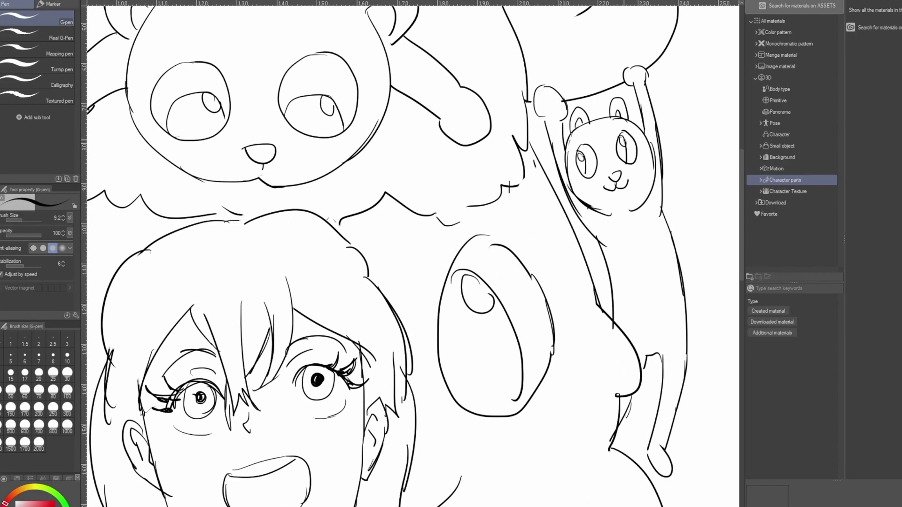
Draw small highlights in the eyes of the two small animals clinging to the creature's arms
{"action": "scroll", "coordinate": [611, 155], "scroll_direction": "down", "scroll_amount": 5}
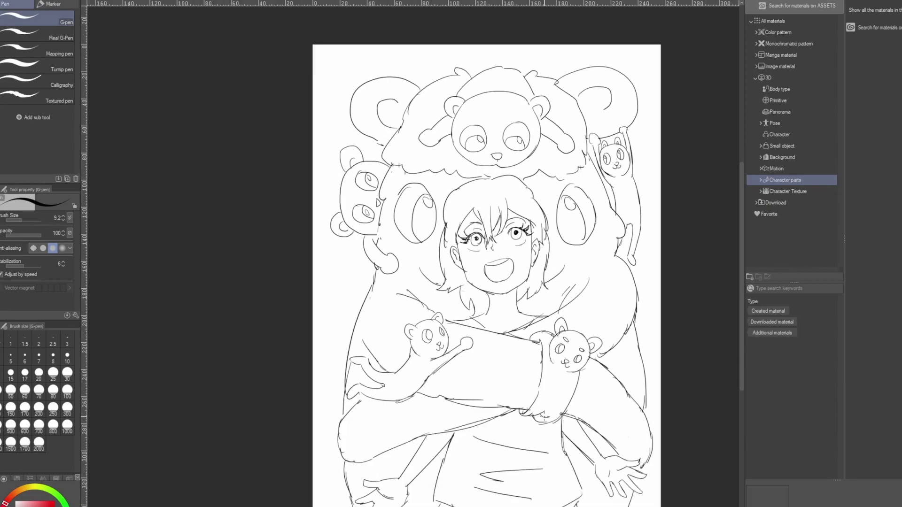
{"action": "scroll", "coordinate": [515, 399], "scroll_direction": "up", "scroll_amount": 5}
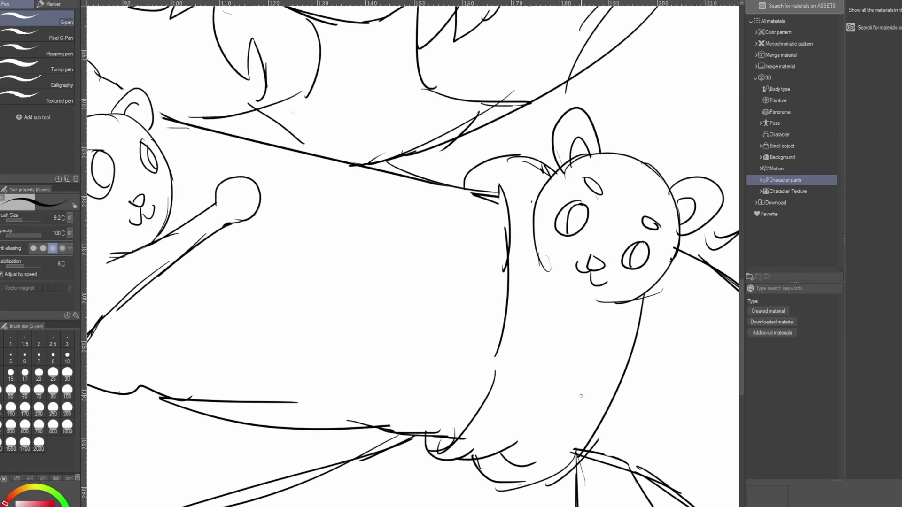
{"action": "left_click_drag", "start_coordinate": [645, 249], "coordinate": [646, 256]}
{"action": "left_click_drag", "start_coordinate": [587, 209], "coordinate": [586, 221]}
{"action": "scroll", "coordinate": [406, 177], "scroll_direction": "down", "scroll_amount": 5}
{"action": "scroll", "coordinate": [406, 176], "scroll_direction": "up", "scroll_amount": 4}
{"action": "mouse_move", "coordinate": [285, 177]}
{"action": "left_mouse_down"}
{"action": "mouse_move", "coordinate": [287, 187]}
{"action": "mouse_move", "coordinate": [321, 182]}
{"action": "left_mouse_up"}
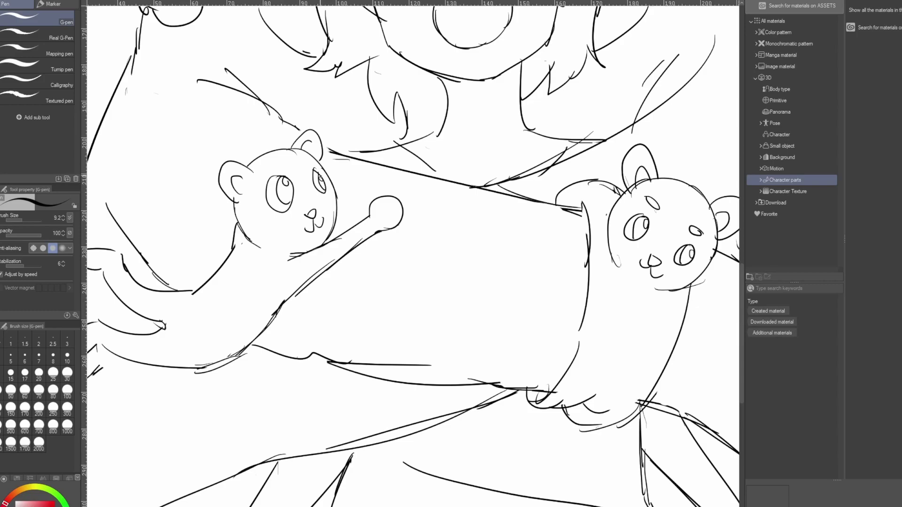
Examine the whole line drawing, checking the new eye highlights and the overall composition close up and from afar
{"action": "scroll", "coordinate": [346, 182], "scroll_direction": "down", "scroll_amount": 1}
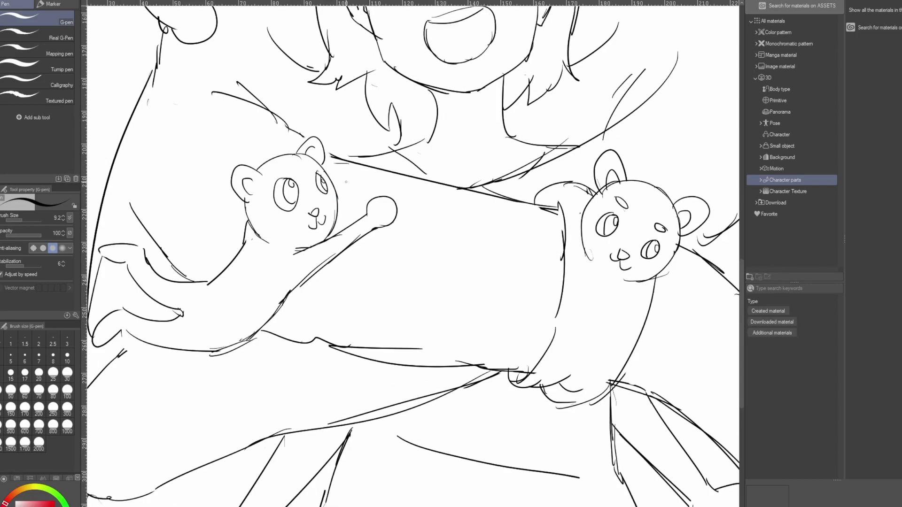
{"action": "scroll", "coordinate": [346, 182], "scroll_direction": "down", "scroll_amount": 5}
{"action": "scroll", "coordinate": [346, 182], "scroll_direction": "up", "scroll_amount": 1}
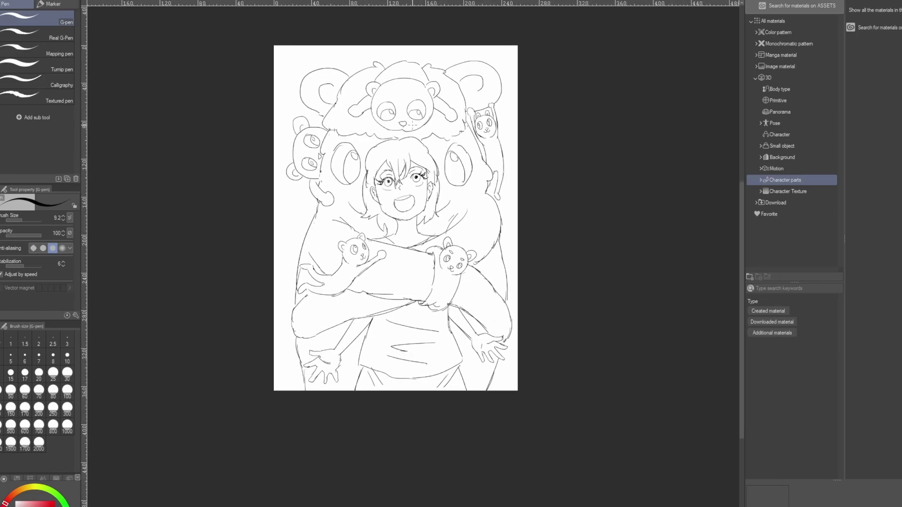
{"action": "scroll", "coordinate": [407, 155], "scroll_direction": "up", "scroll_amount": 3}
{"action": "scroll", "coordinate": [371, 169], "scroll_direction": "down", "scroll_amount": 1}
{"action": "scroll", "coordinate": [343, 197], "scroll_direction": "up", "scroll_amount": 2}
{"action": "scroll", "coordinate": [343, 188], "scroll_direction": "down", "scroll_amount": 2}
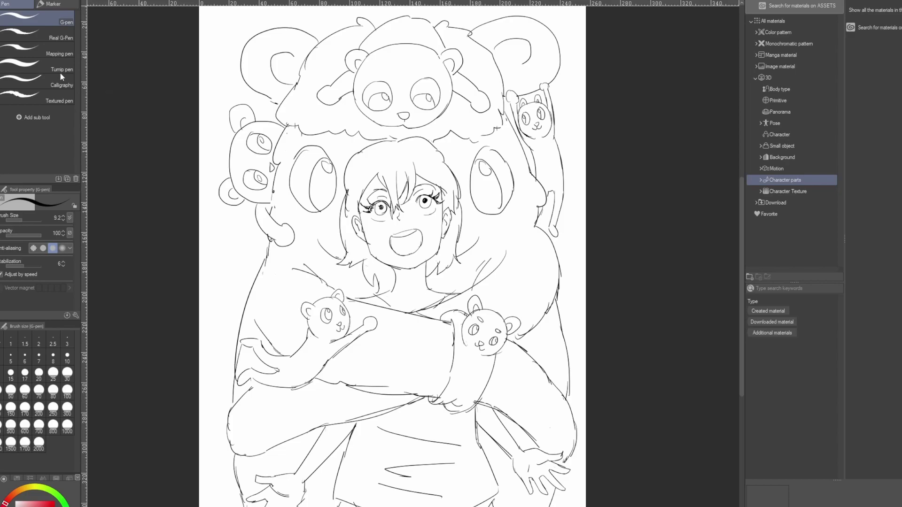
{"action": "scroll", "coordinate": [402, 227], "scroll_direction": "down", "scroll_amount": 1}
{"action": "scroll", "coordinate": [402, 227], "scroll_direction": "down", "scroll_amount": 2}
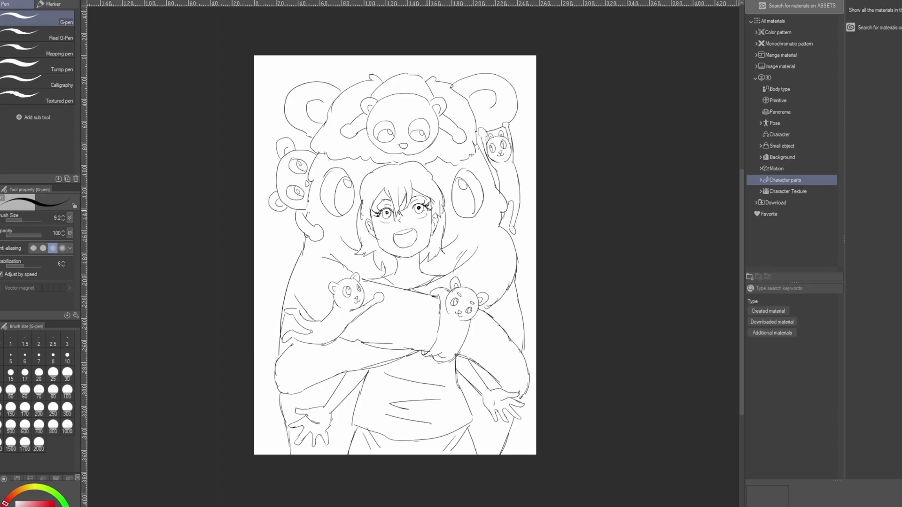
{"action": "scroll", "coordinate": [427, 211], "scroll_direction": "up", "scroll_amount": 3}
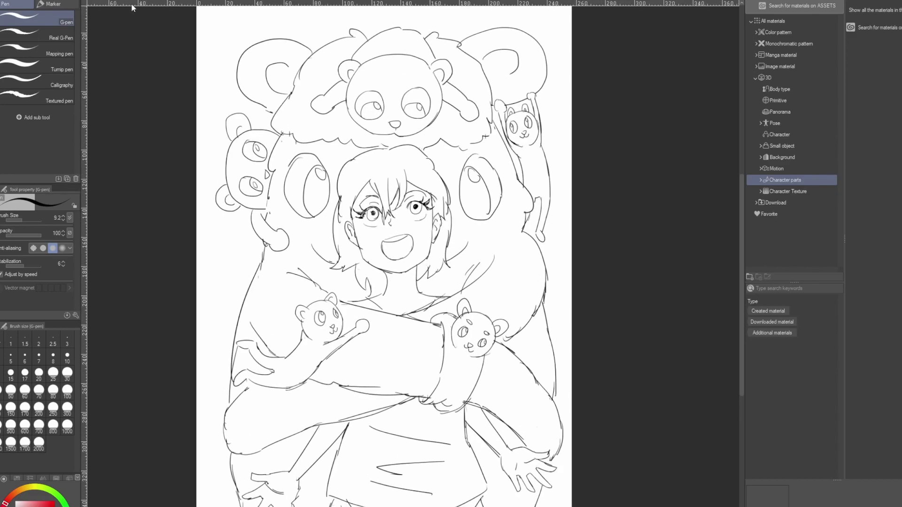